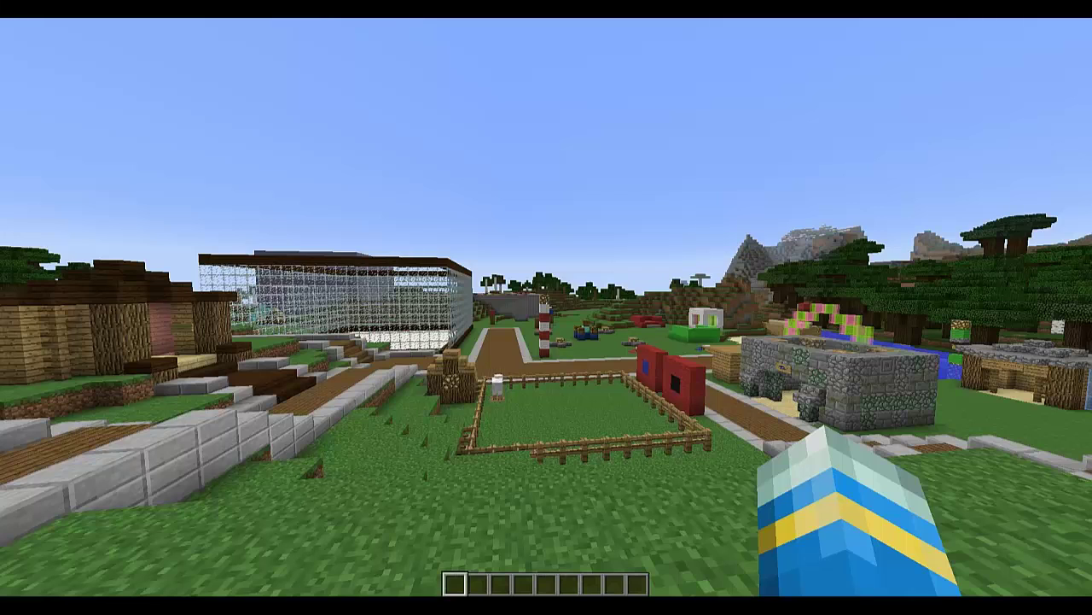
Tour the hub along the wooden path, past the small house and glass building to the red-and-white striped pillar
key("w")
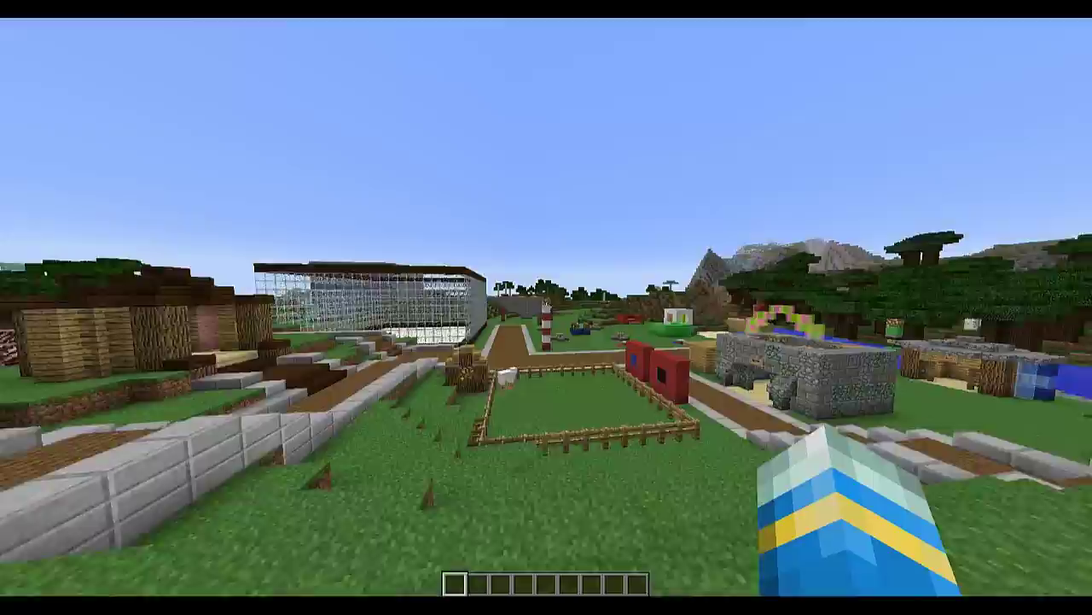
key("w")
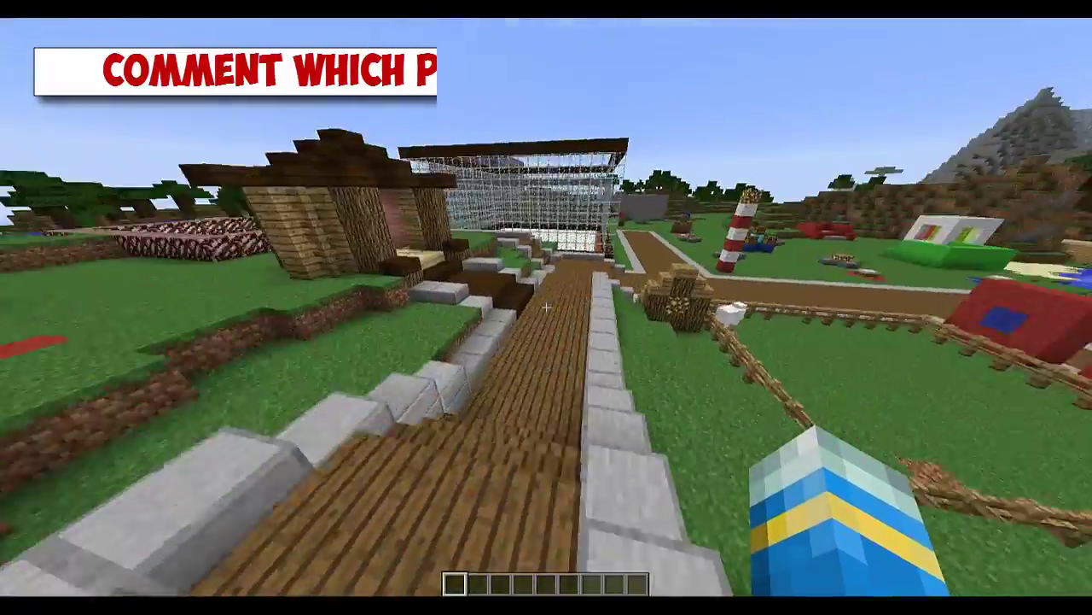
key("w")
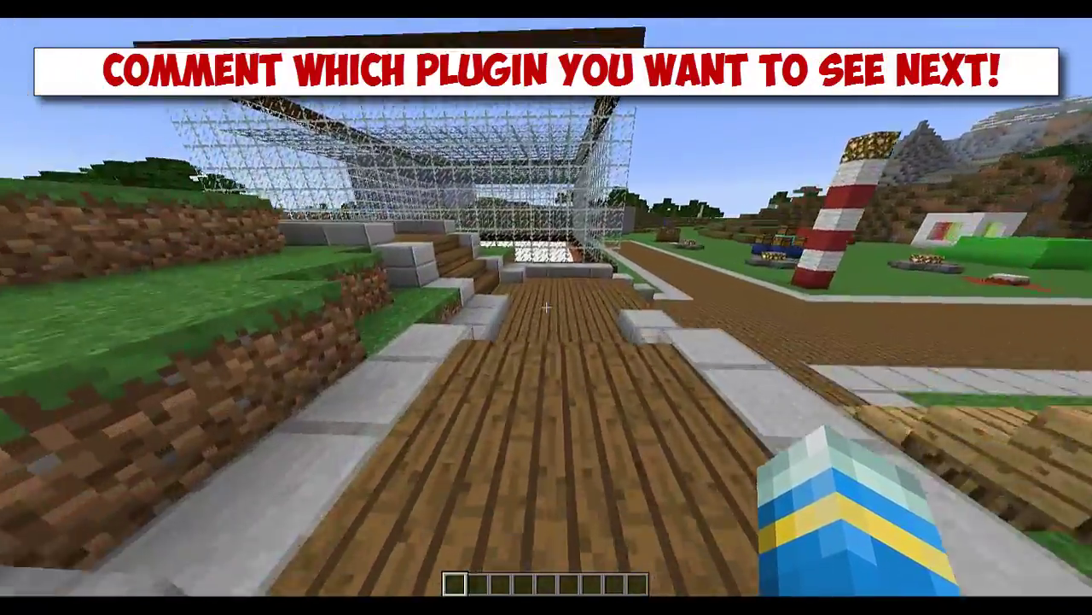
key("w")
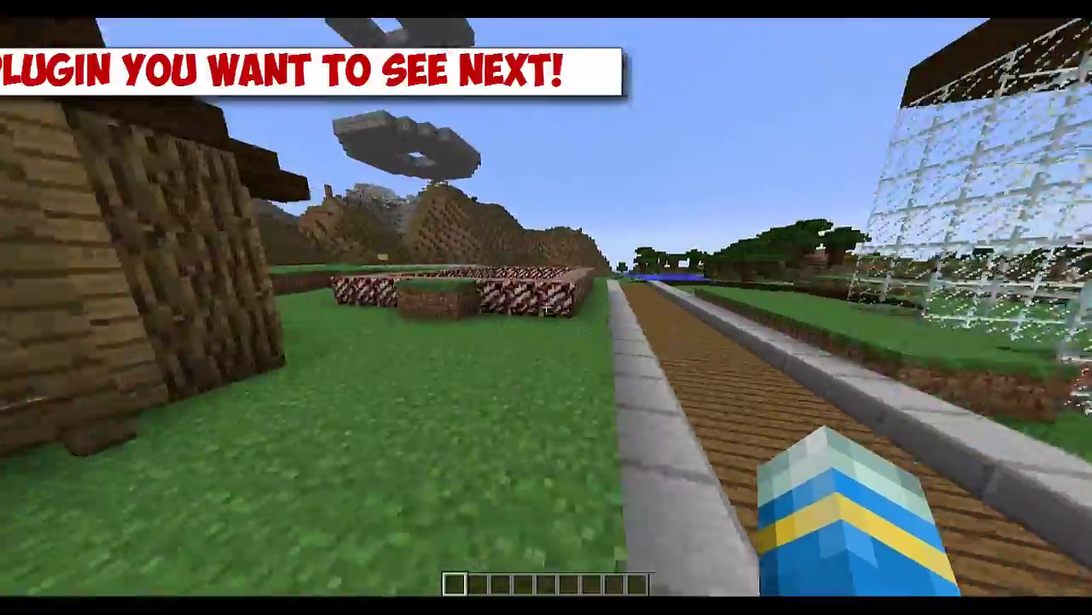
key("space")
key("w")
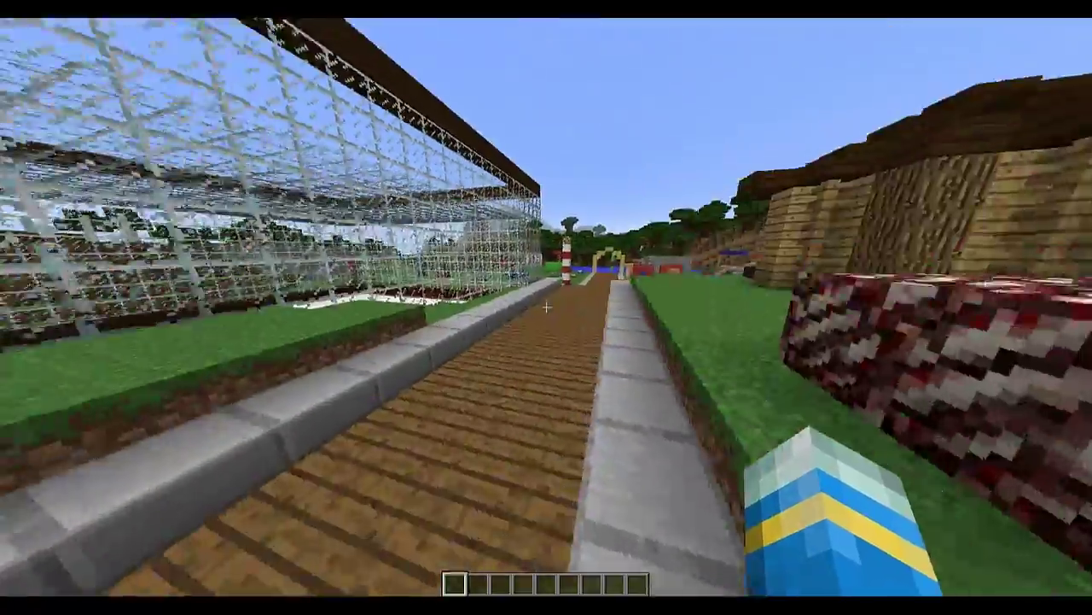
key("w")
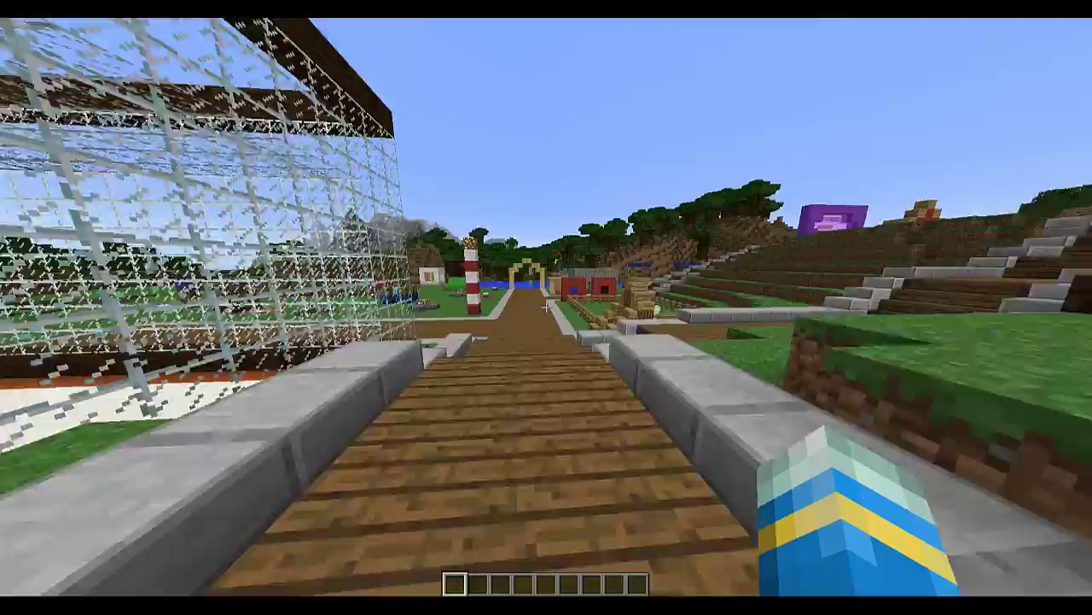
key("w")
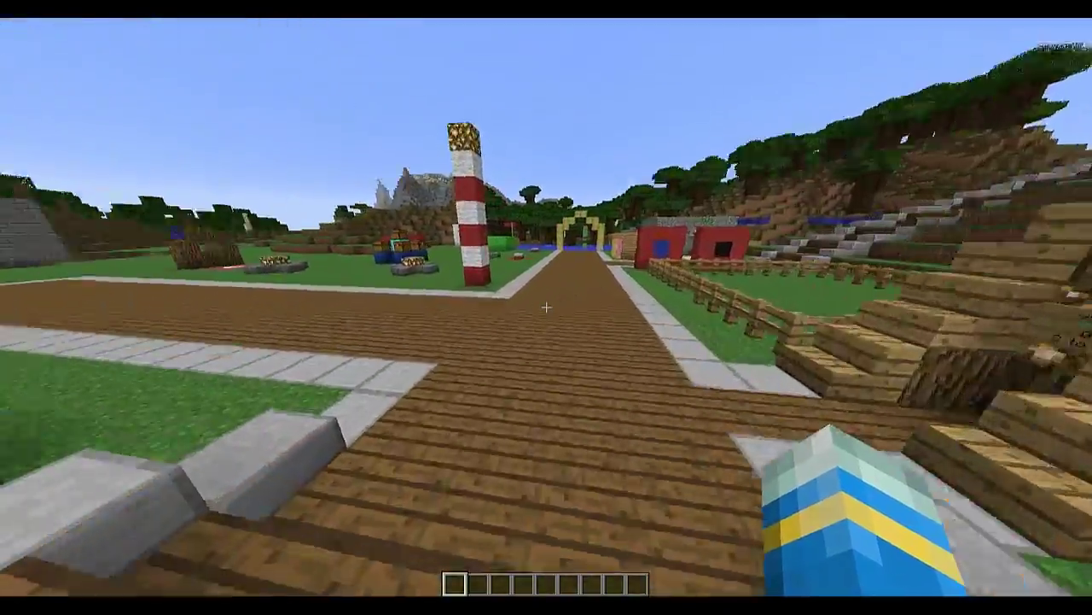
key("w")
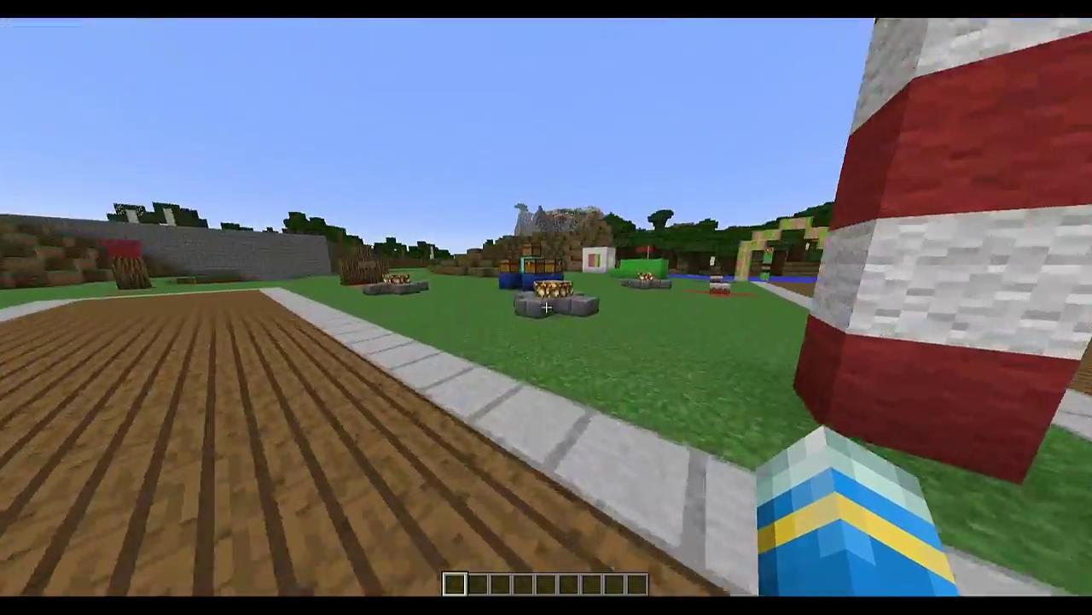
Follow the wooden path from the ball shop back past the fenced pen and up the stairs beside the glass building
key("w")
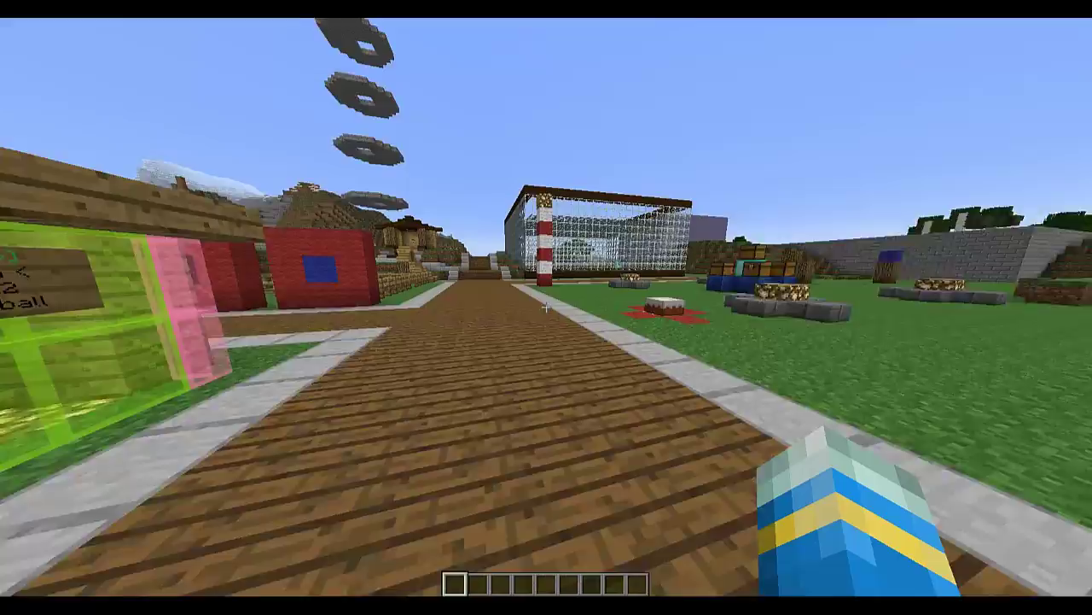
key("w")
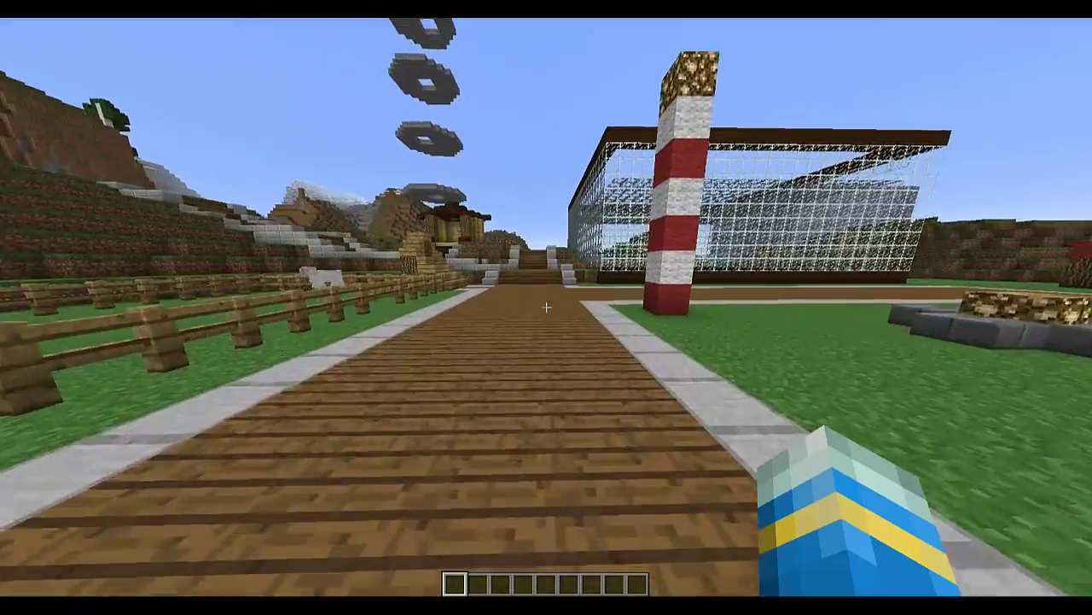
key("w")
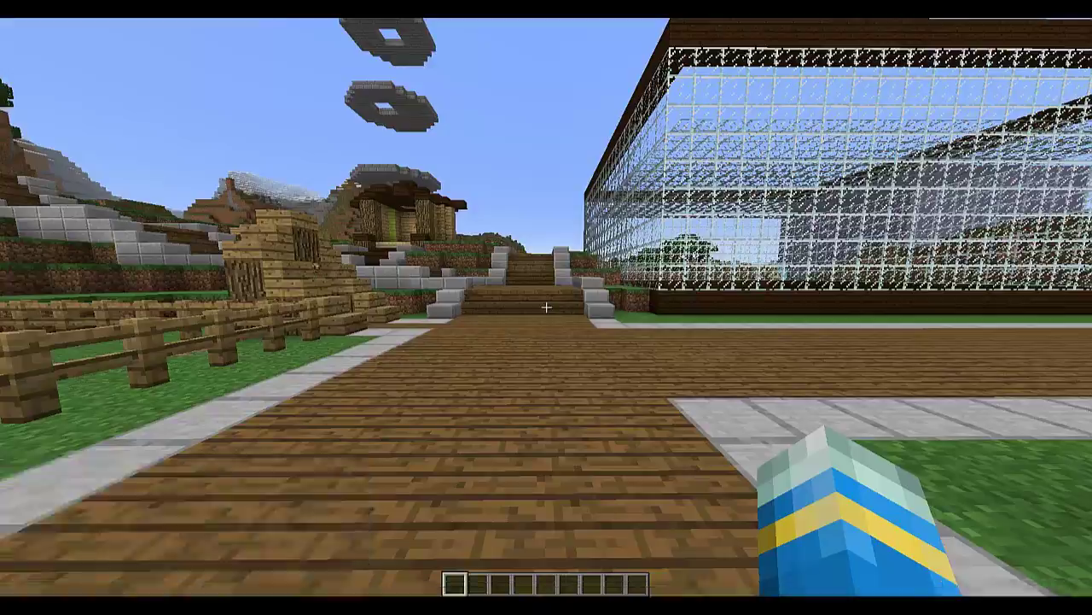
key("w")
key("w")
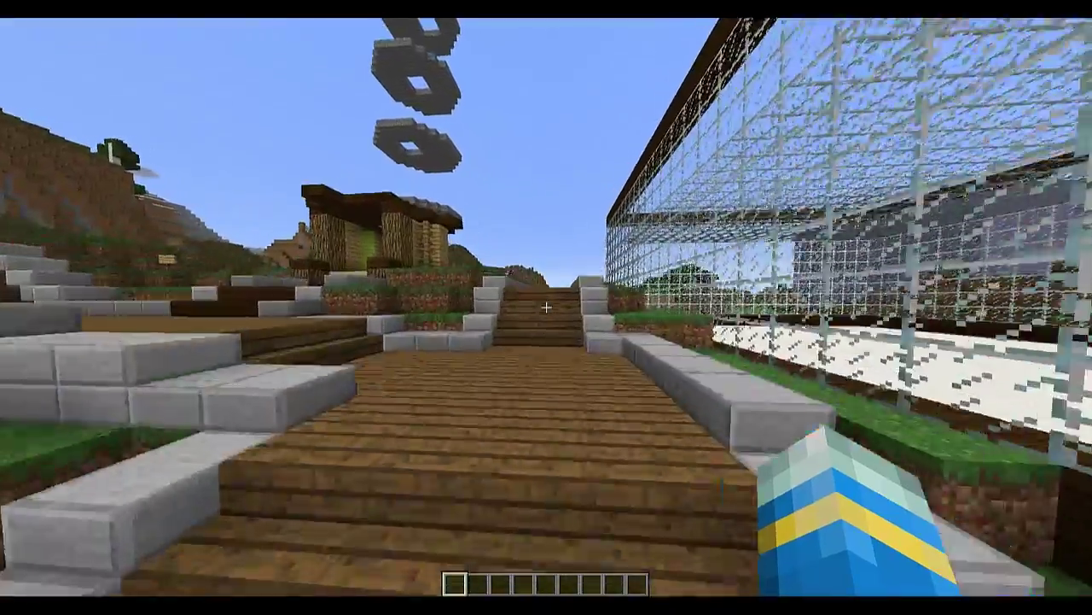
key("w")
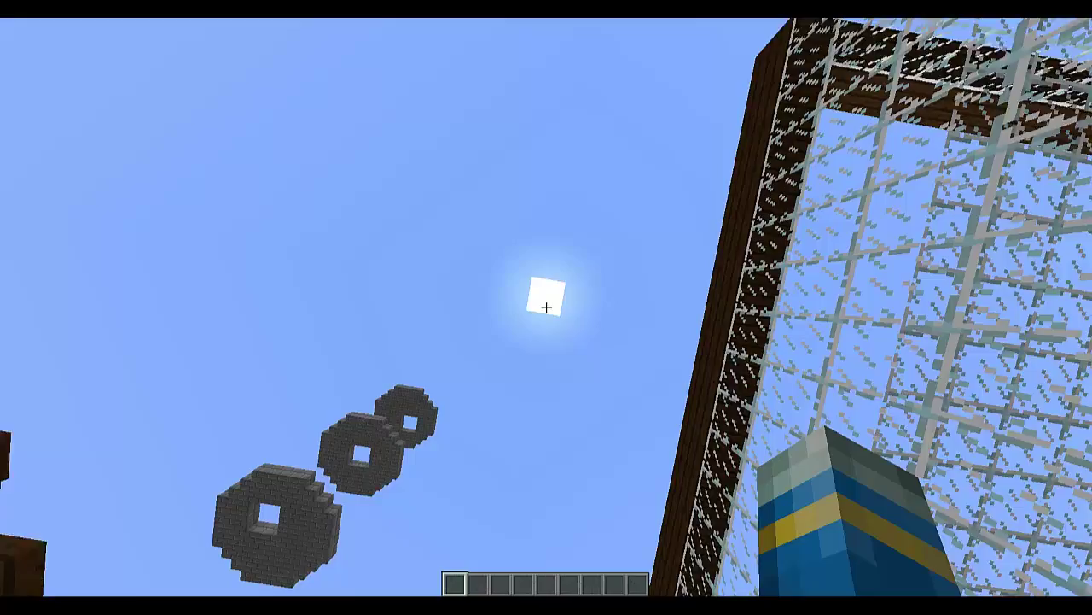
Create a new world named hoth and teleport into it with the /mv tp command
key("t")
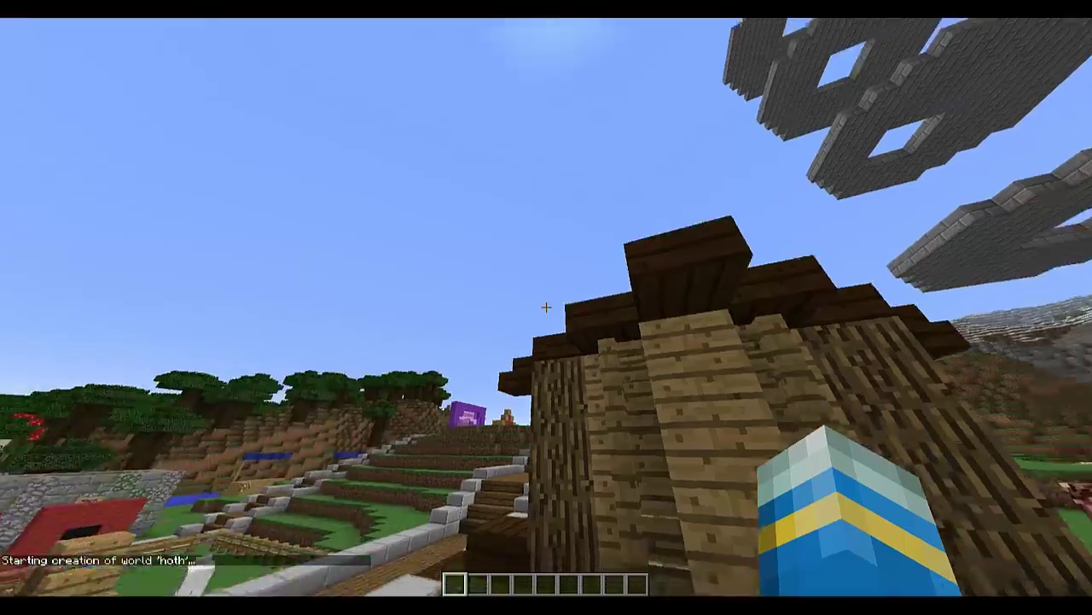
type("w")
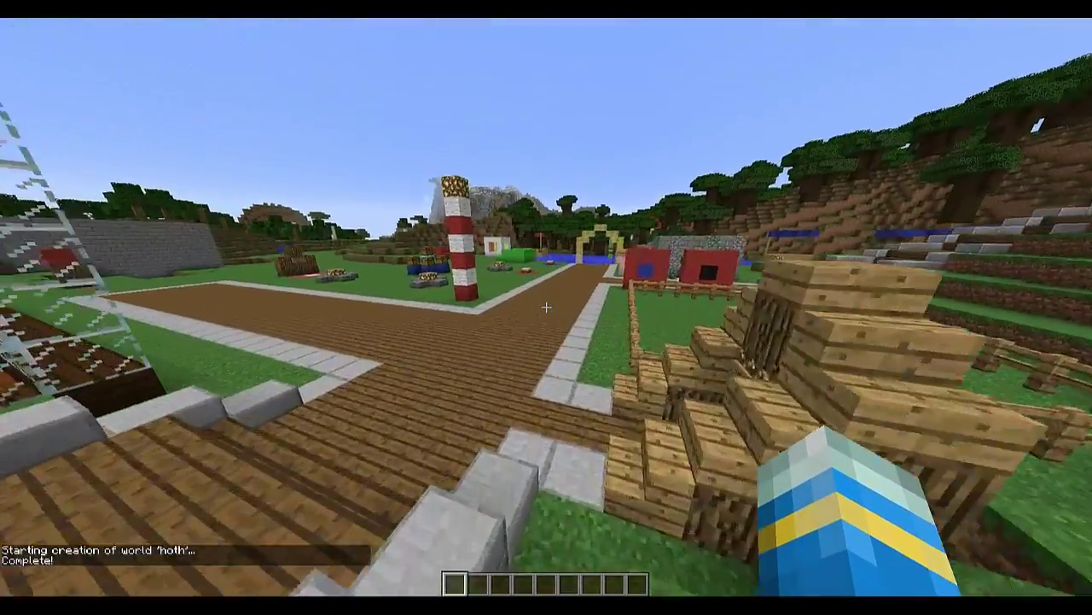
type("/mv tp ho")
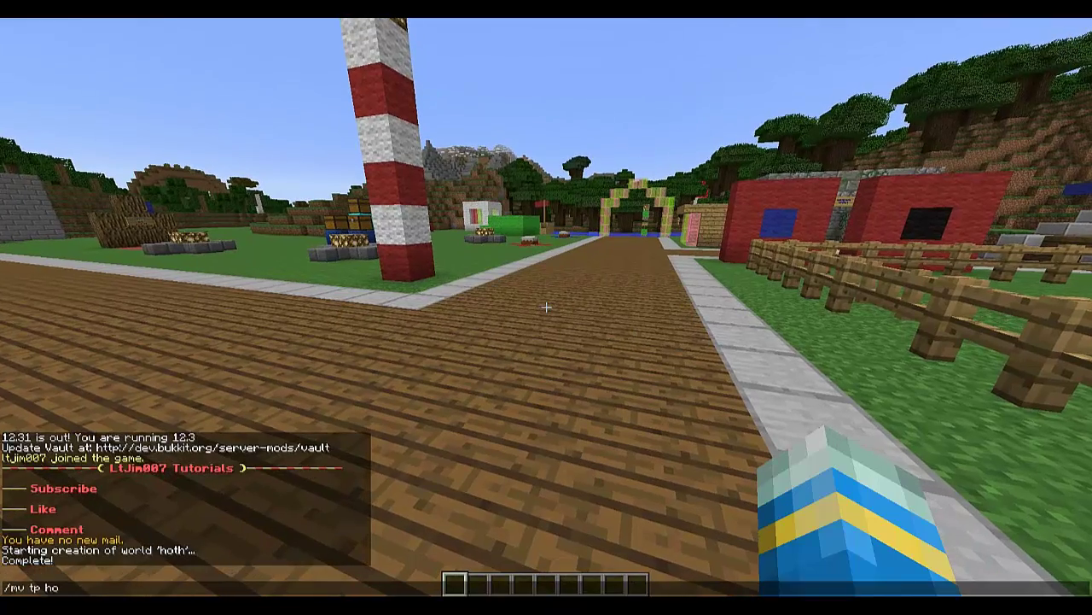
type("w")
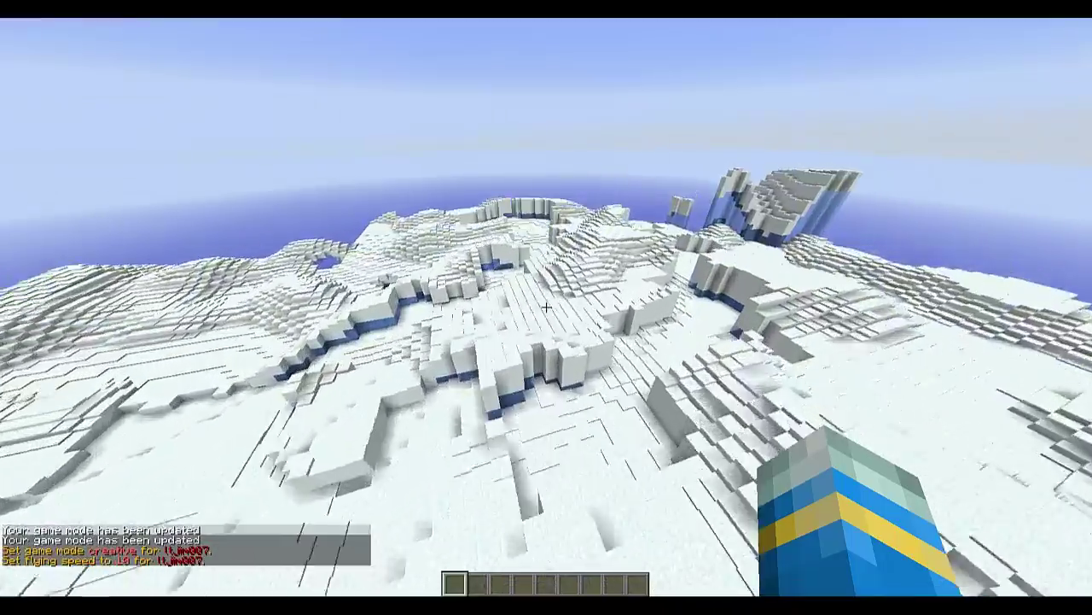
Fly over the snowy hoth terrain and warp to the base
key("w")
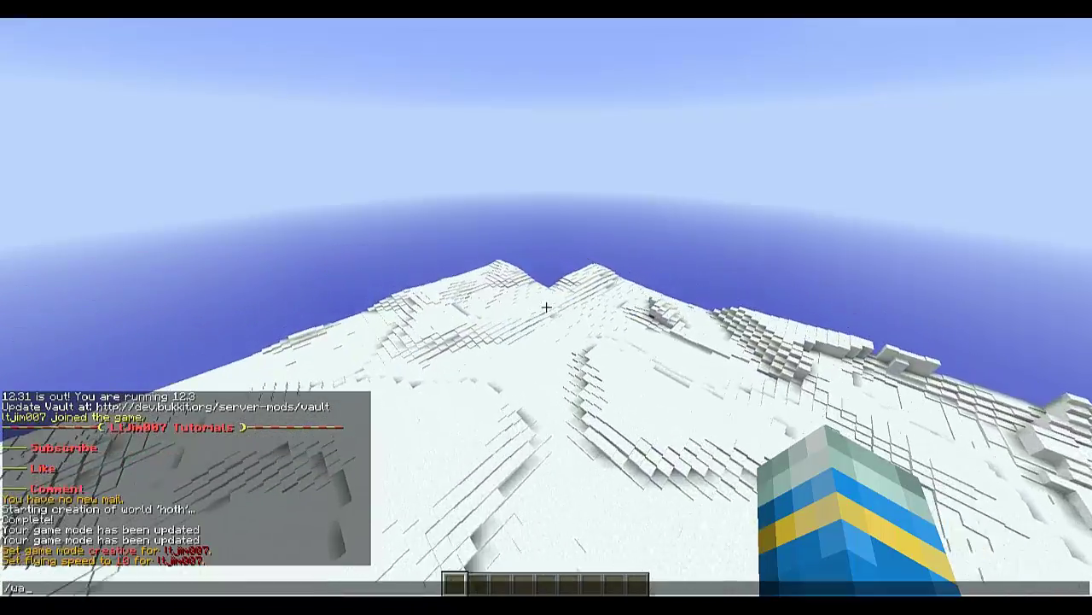
key("Return")
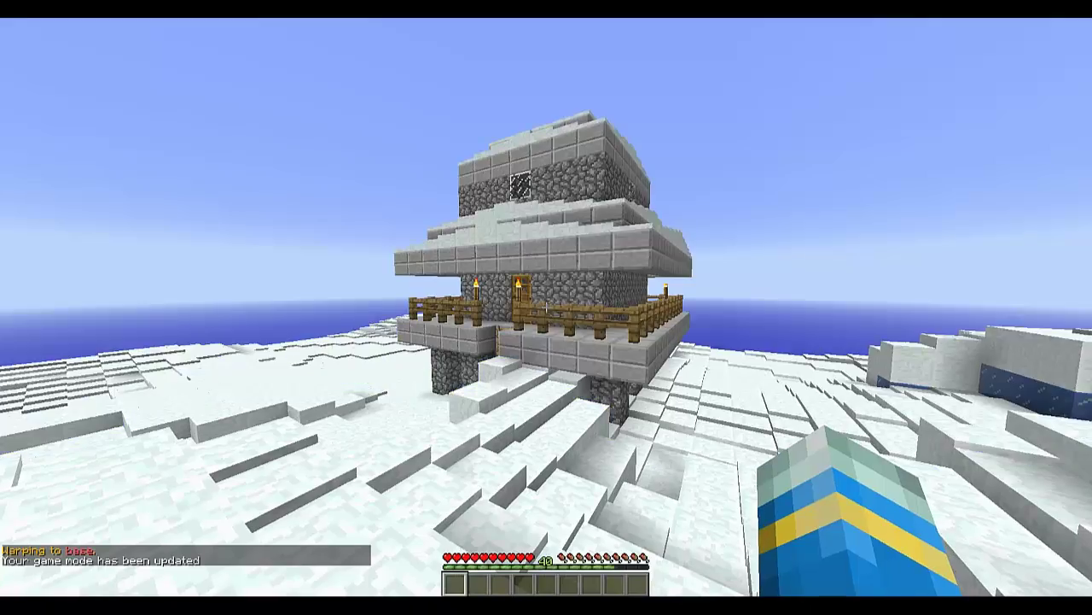
Enter the cobblestone base and explore its corridors up to the chest room
key("w")
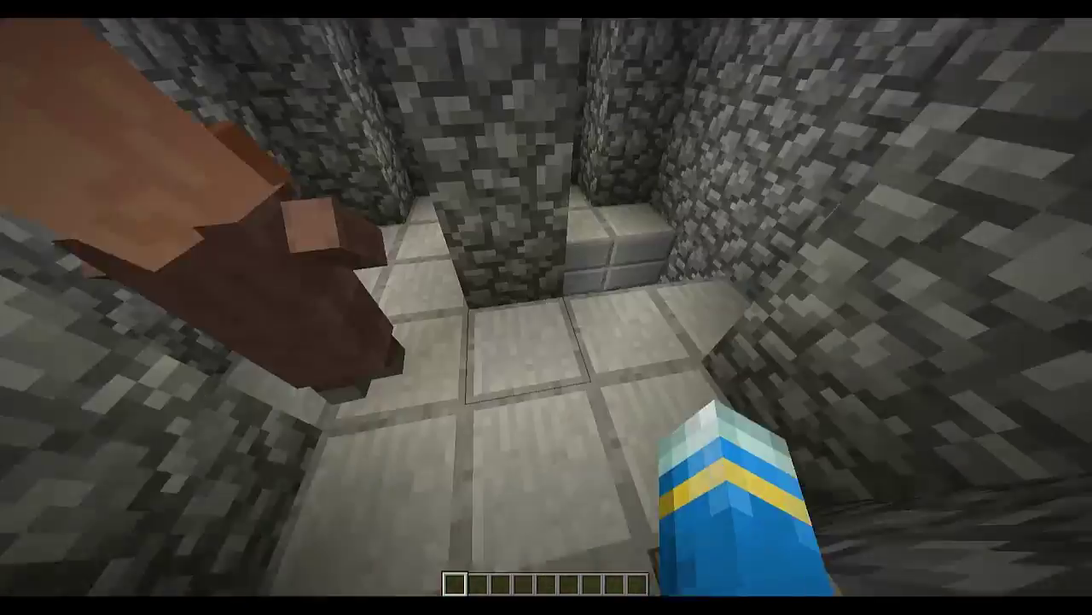
right_click(546, 307)
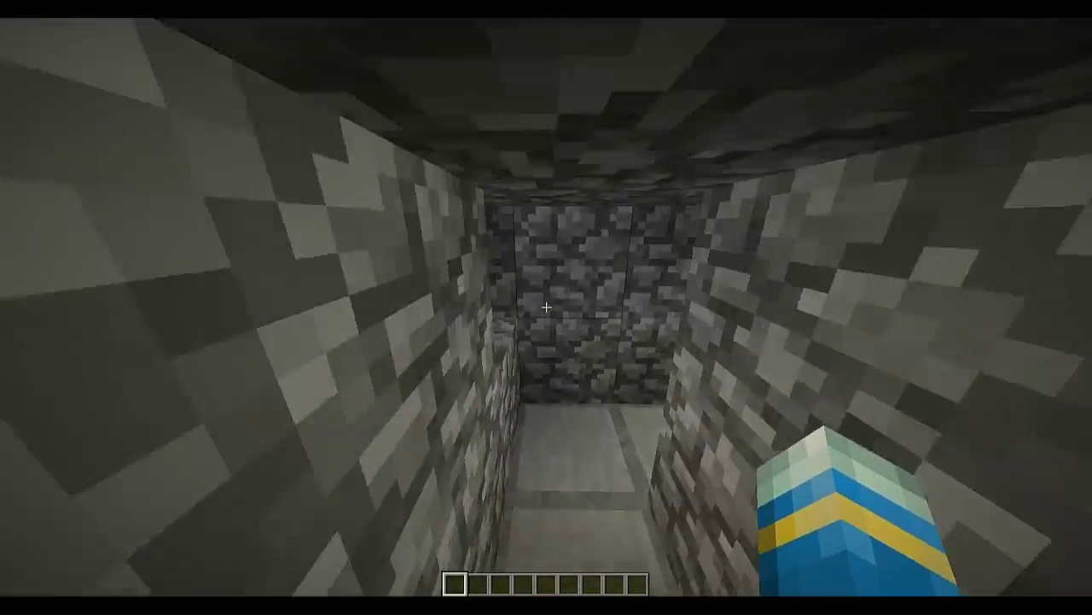
key("w")
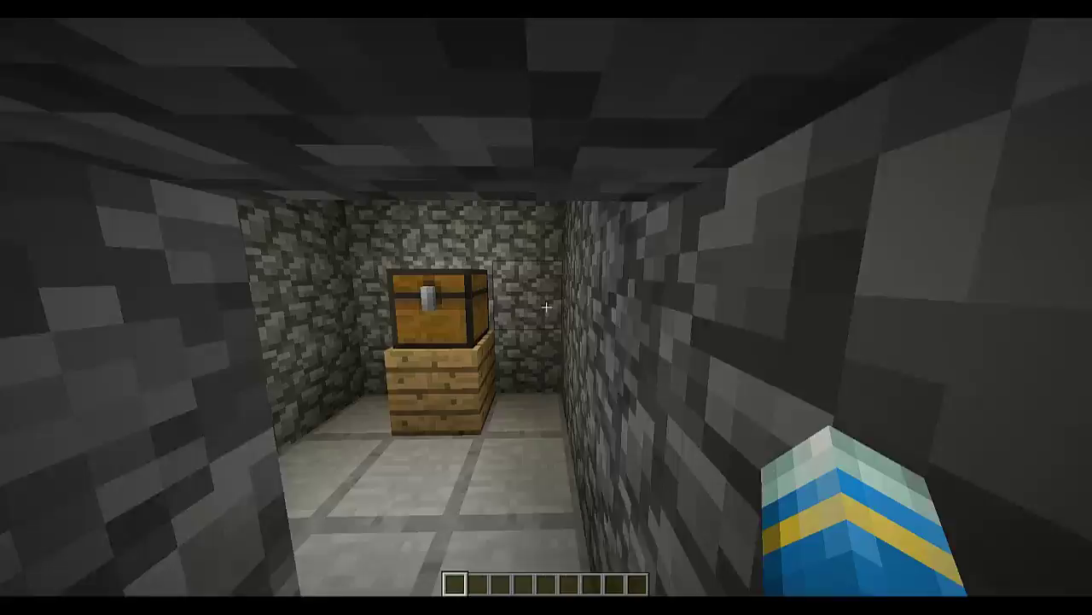
right_click(546, 308)
key("Escape")
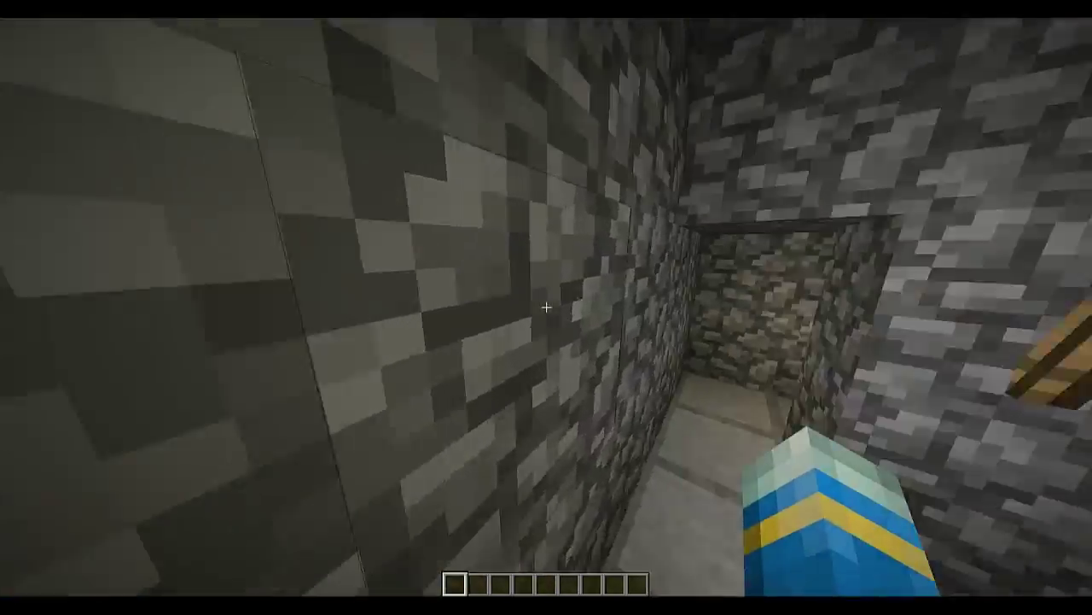
Follow the cobblestone corridors to the zombie spawner room and break the iron bars blocking its entrance
key("w")
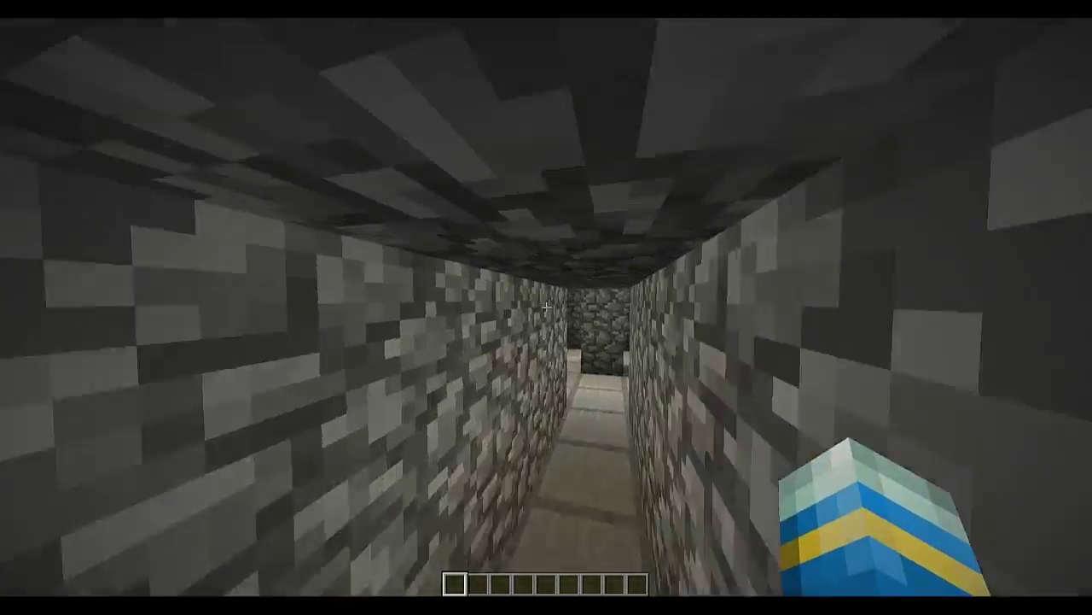
key("w")
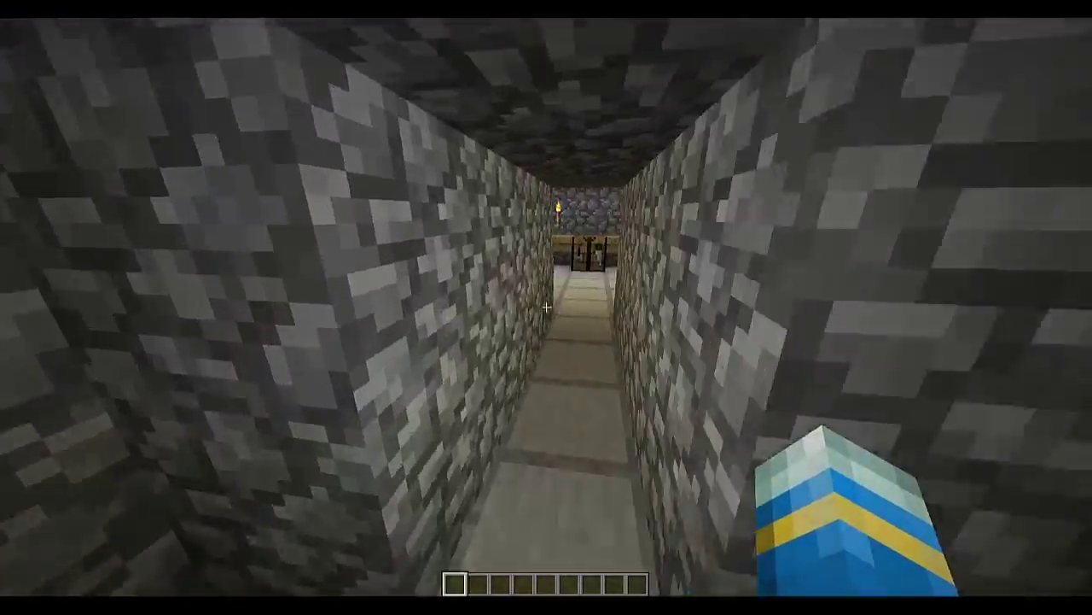
key("w")
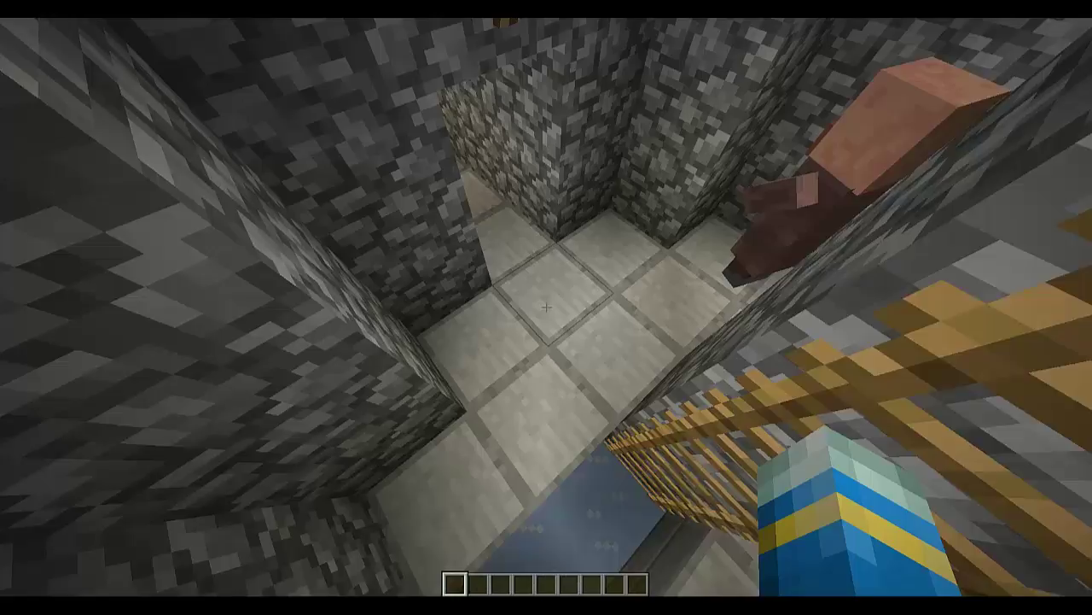
key("w")
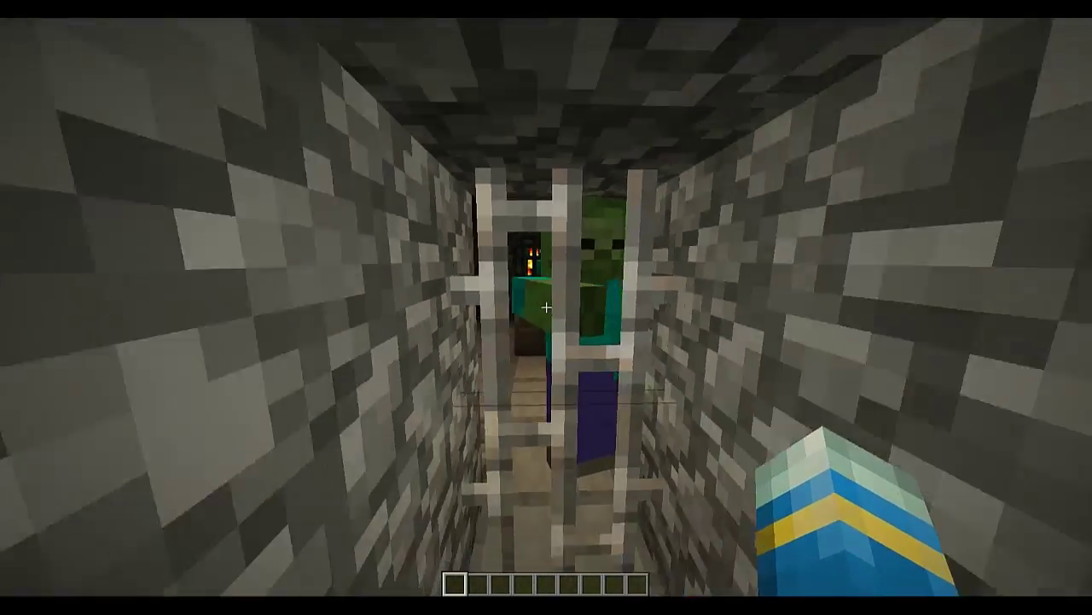
key("w")
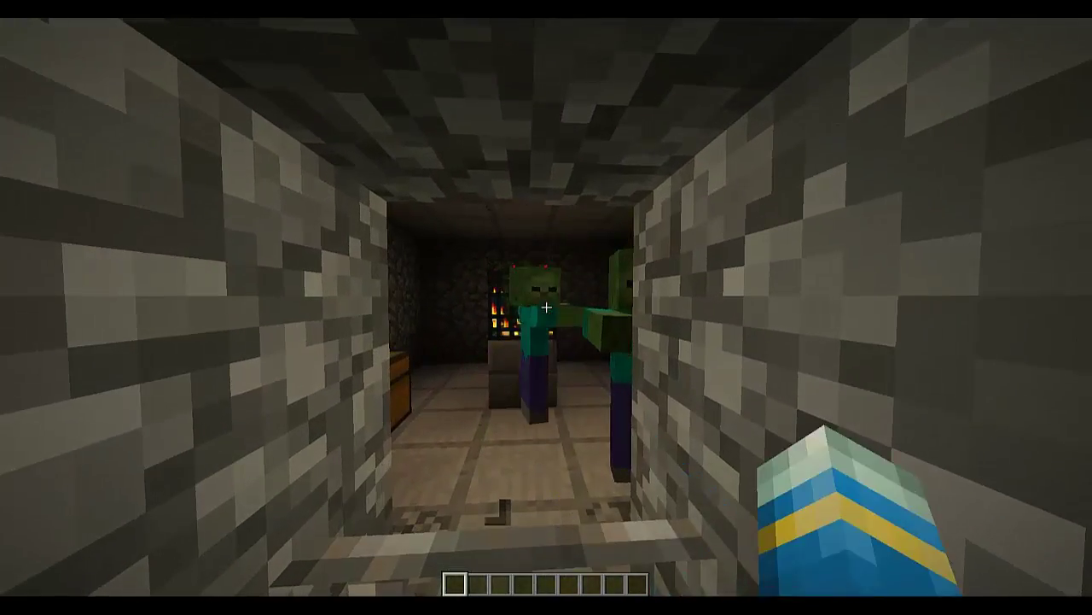
key("w")
left_click(546, 307)
left_click(546, 308)
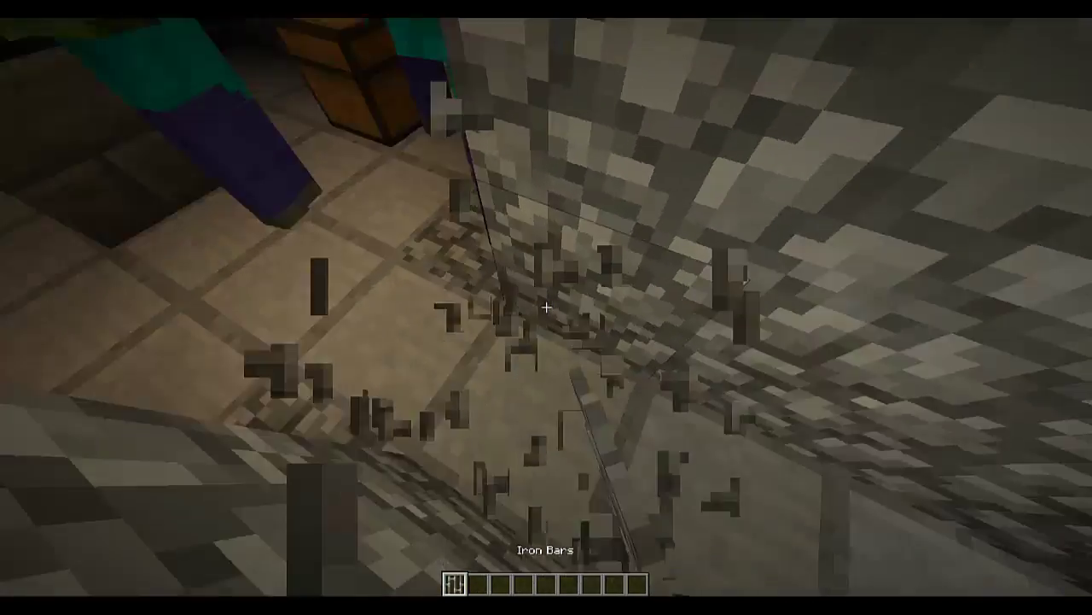
Examine the contents of the chests inside the zombie spawner room
key("w")
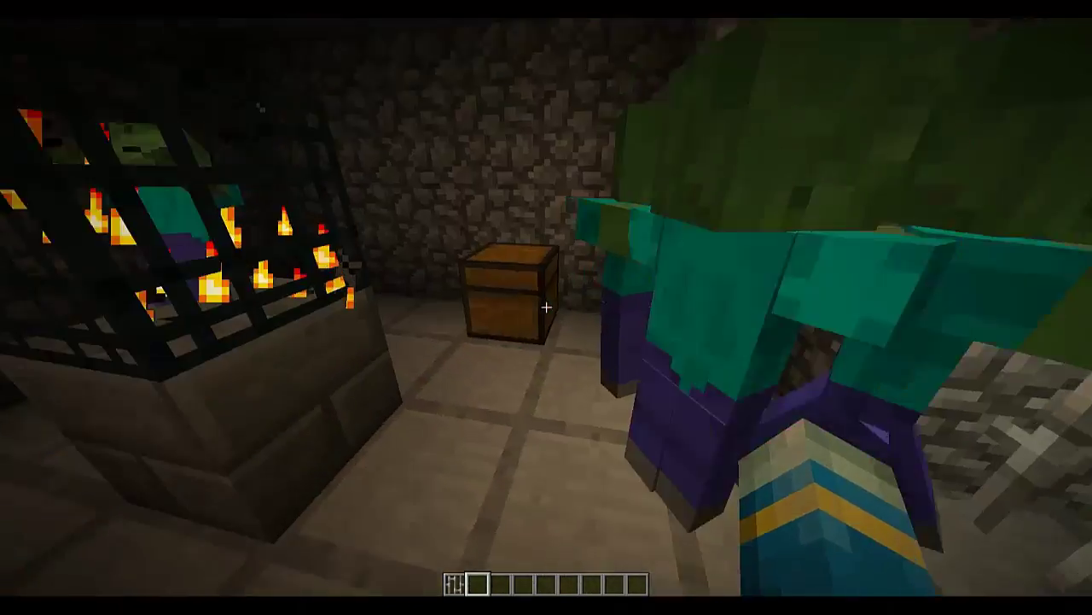
right_click(547, 307)
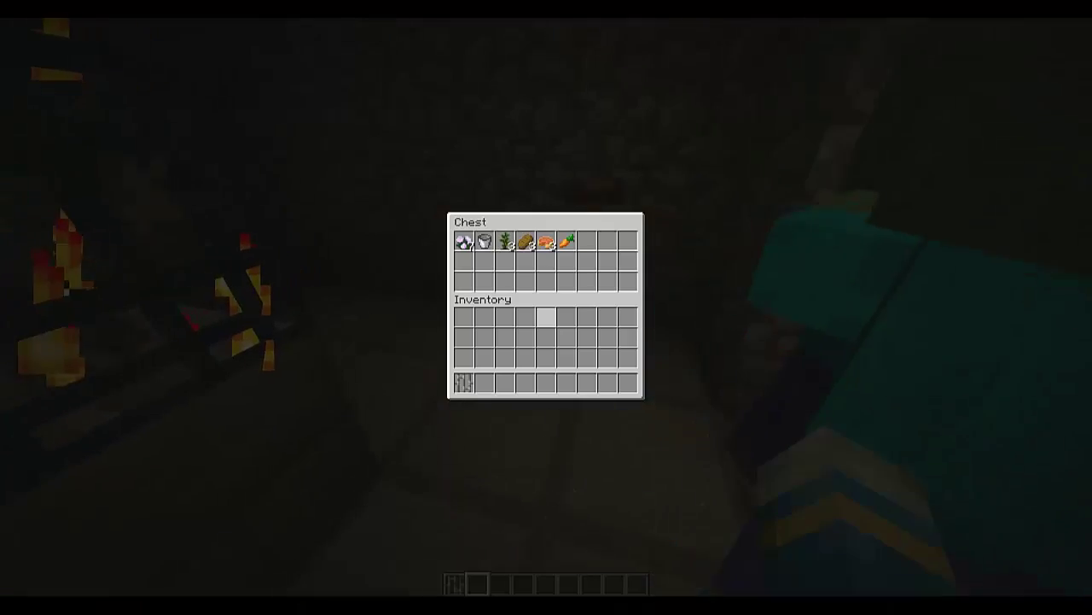
key("Escape")
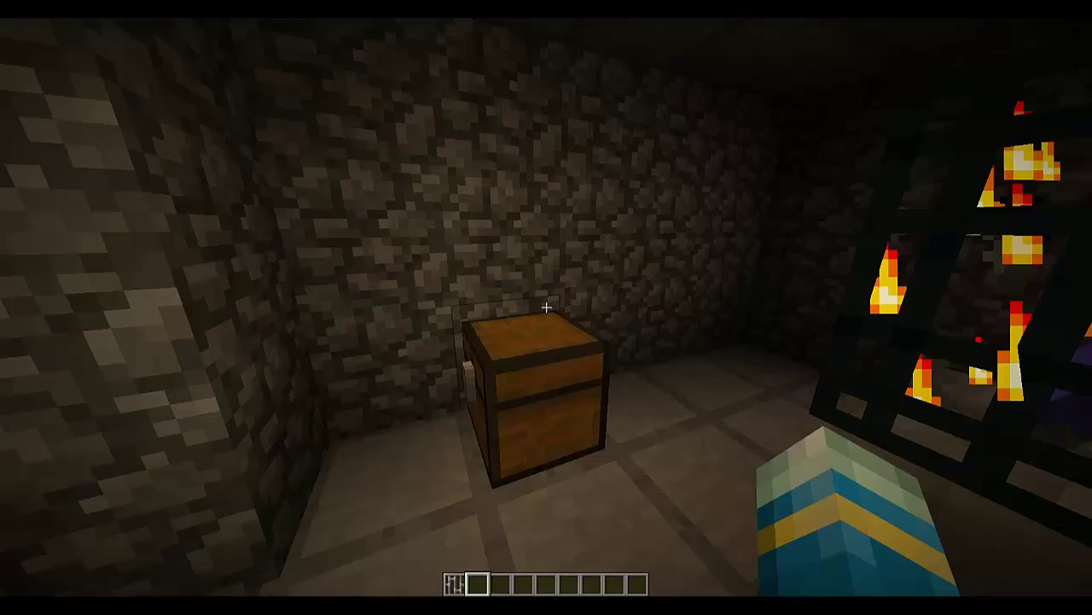
right_click(546, 307)
key("Escape")
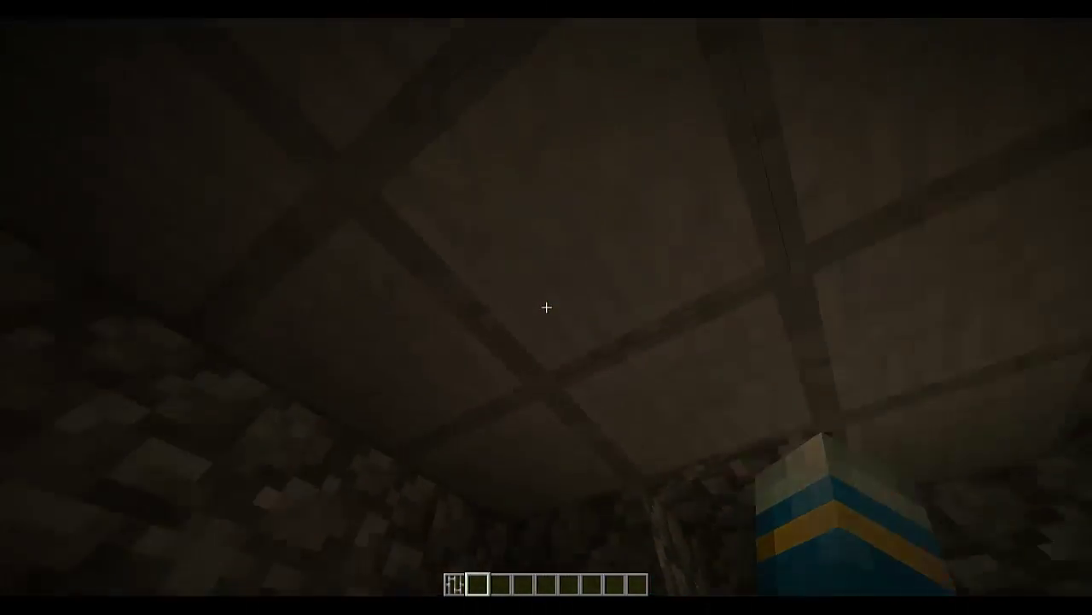
Break the mob spawner, dig an opening through the room's stone slabs and discard the collected iron bars
left_click(547, 307)
left_click(546, 308)
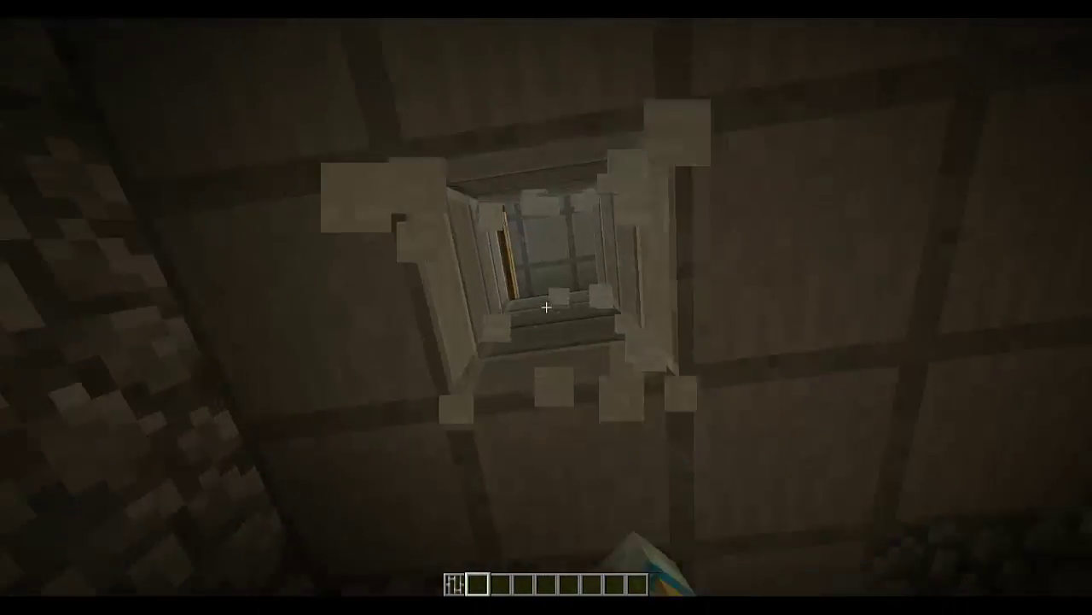
key("space")
scroll(546, 308, "up", 1)
key("q")
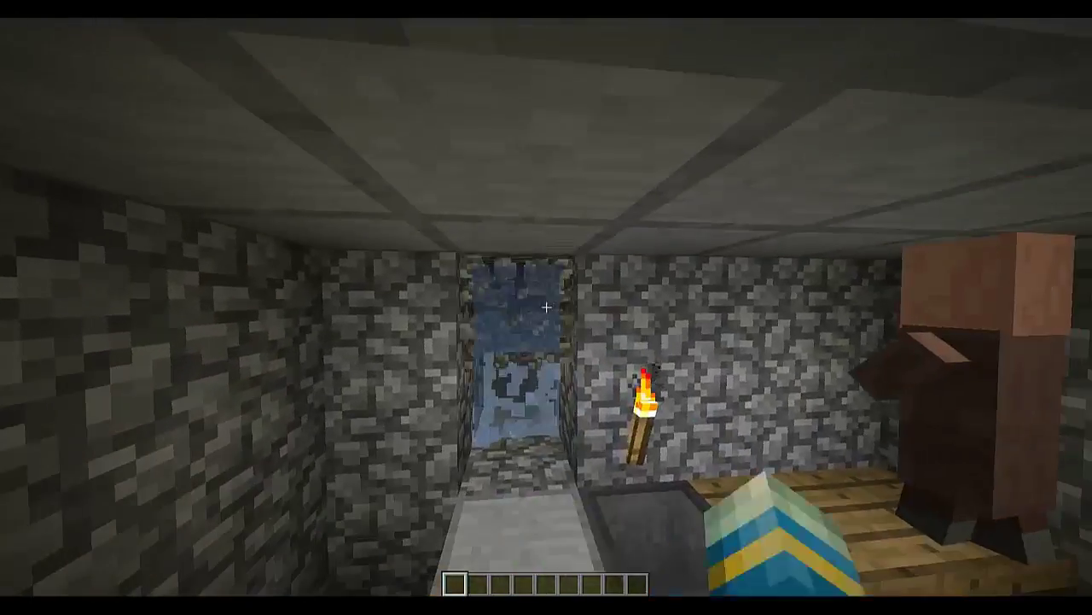
Dig from the cauldron room into the dark chest room and through its slab floor
left_click(546, 308)
left_click(546, 307)
left_click(547, 307)
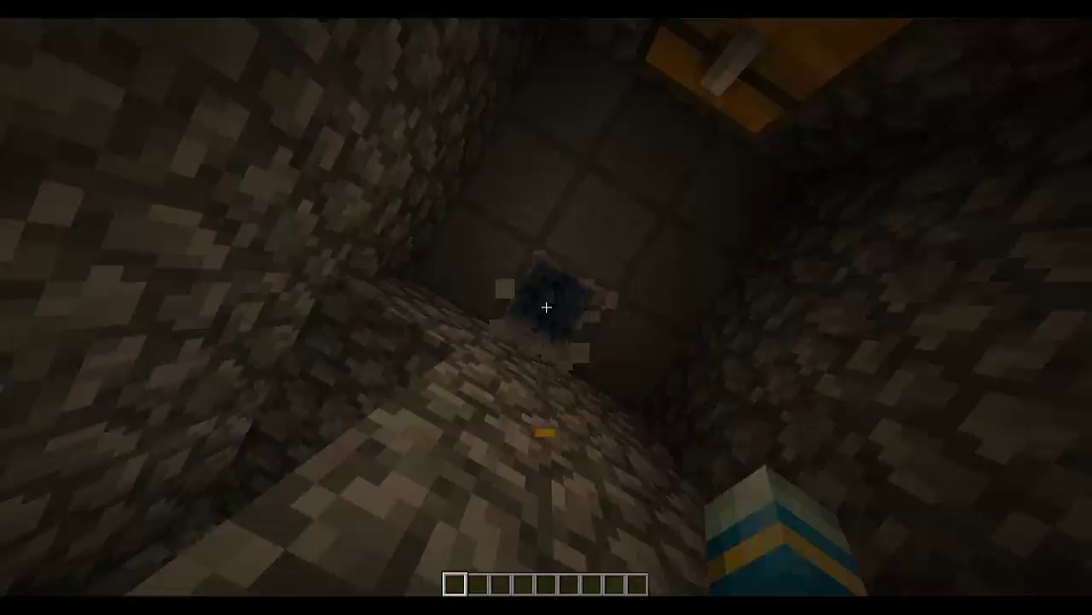
Break through the dark chest room's slab floor, check the chest below and fly back to the surface
left_click(547, 307)
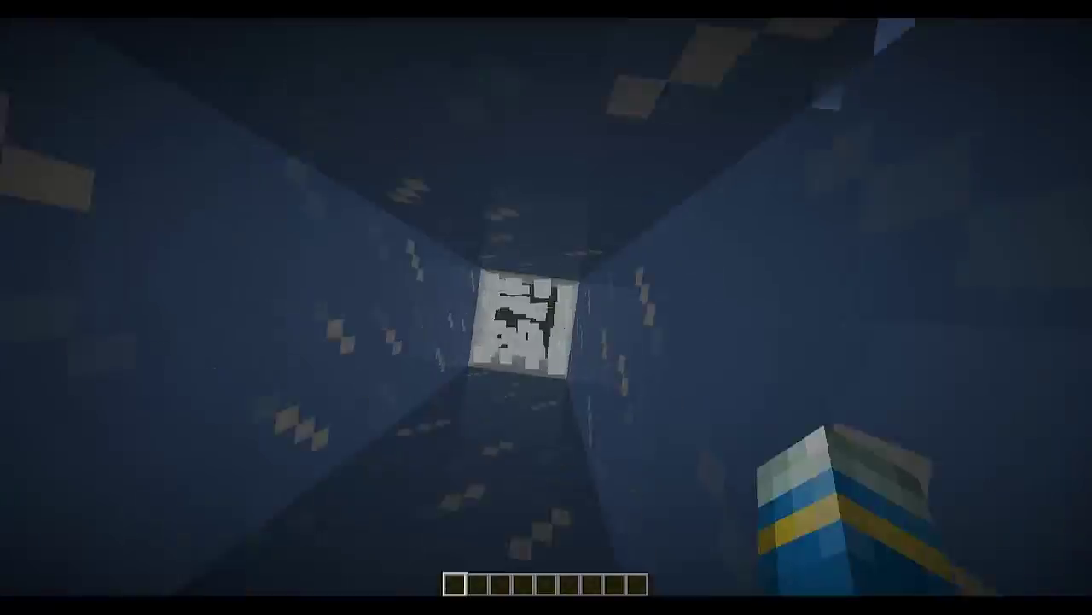
key("space")
key("space")
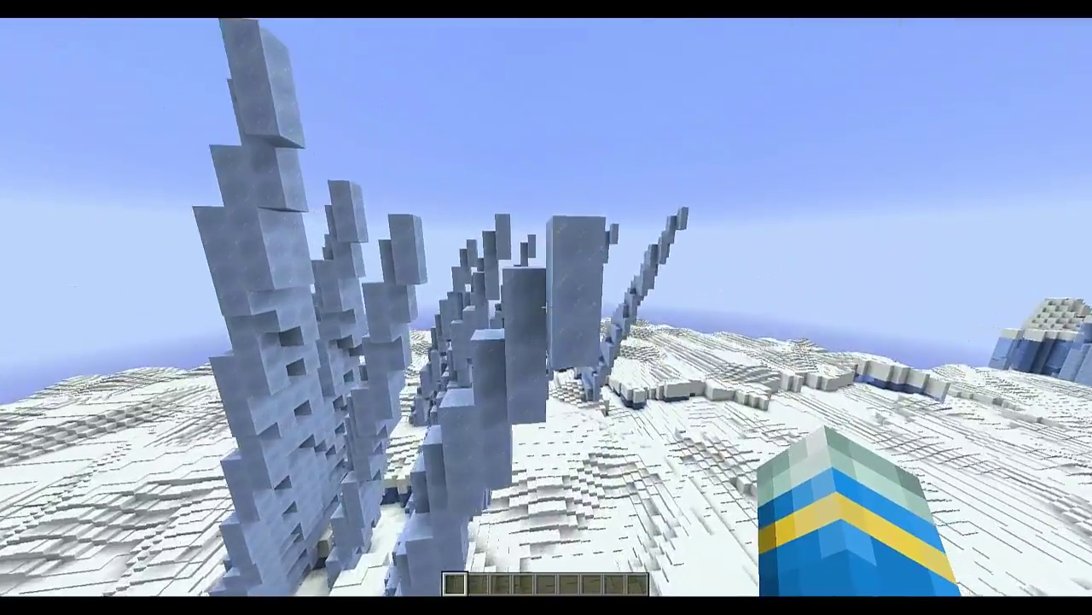
Pick a block from the tall ice spikes to identify it, view the surrounding spikes and discard the block
middle_click(546, 307)
scroll(546, 307, "up", 1)
scroll(547, 307, "down", 1)
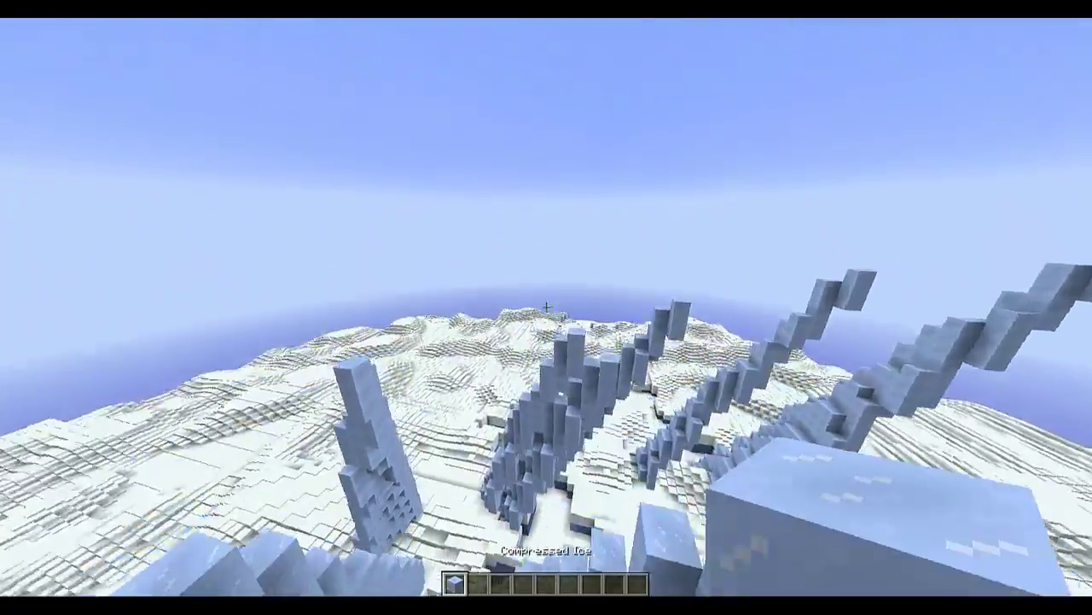
key("q")
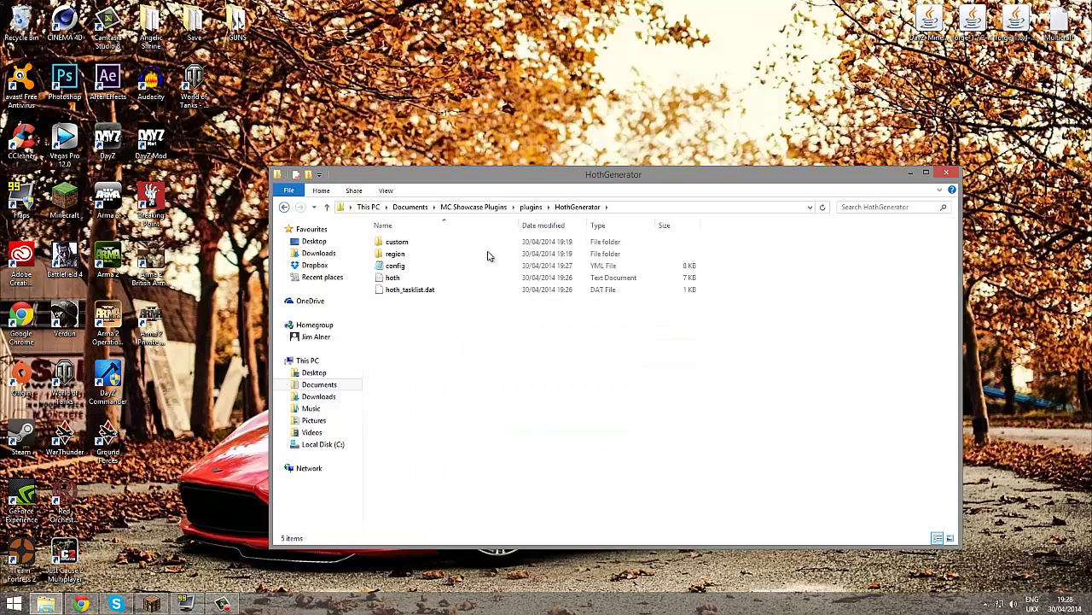
Switch to the HothGenerator folder in File Explorer, look inside its custom subfolder and return
left_click_drag(550, 360, 507, 221)
left_click(502, 342)
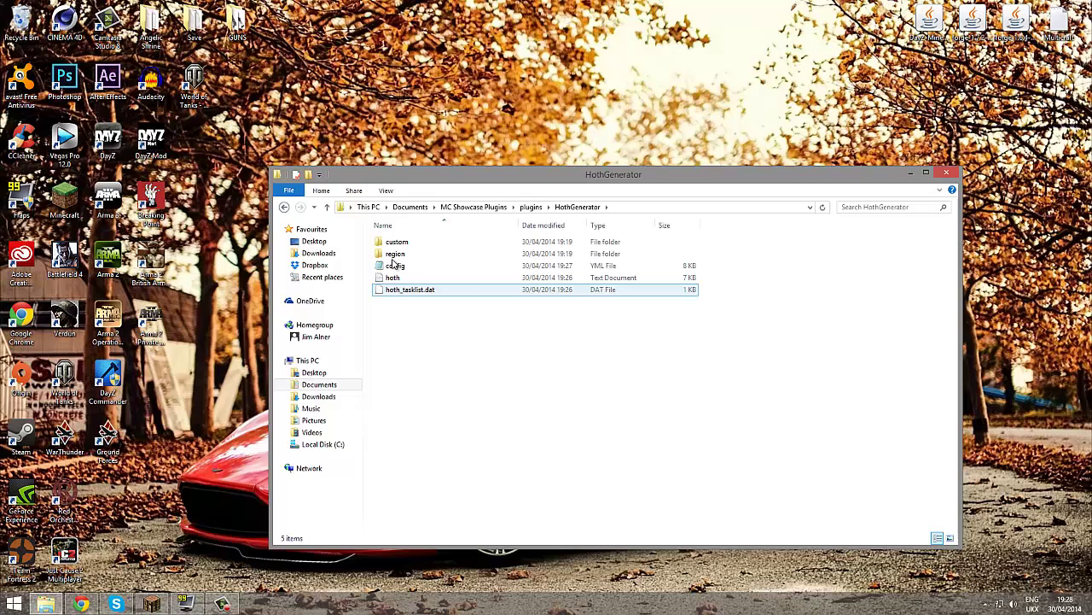
double_click(396, 242)
left_click(285, 206)
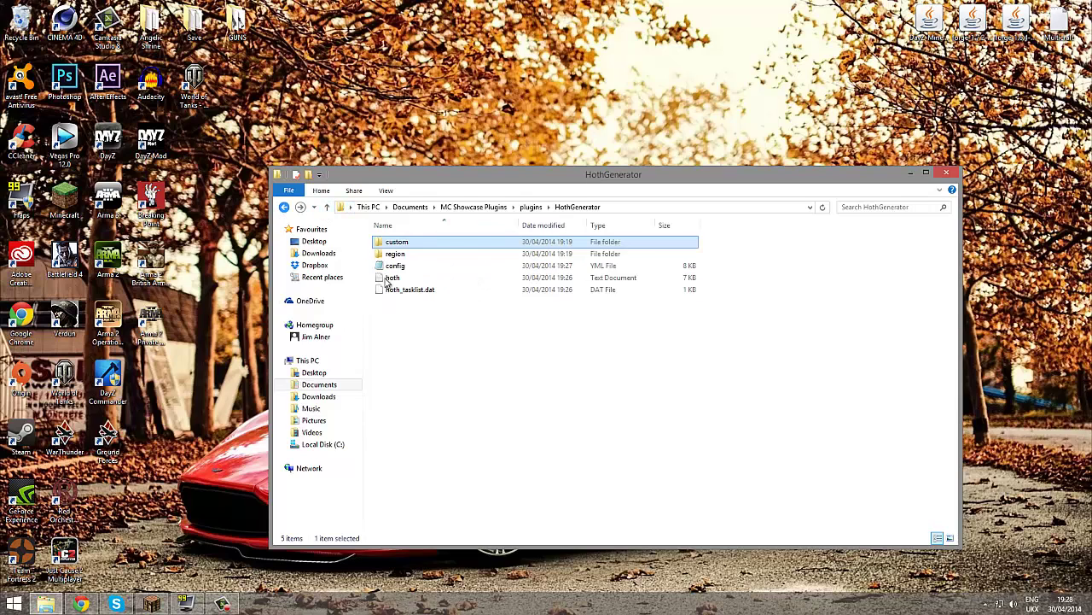
Open hoth.log in Notepad++, read through its structure placement entries and close the editor
left_click(409, 268)
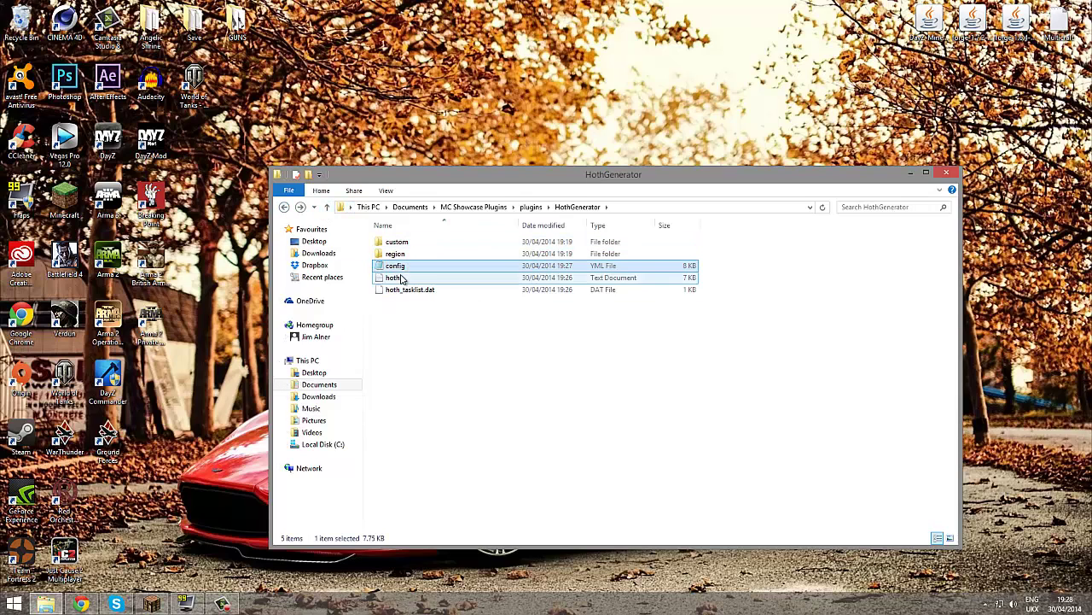
right_click(399, 269)
left_click(461, 305)
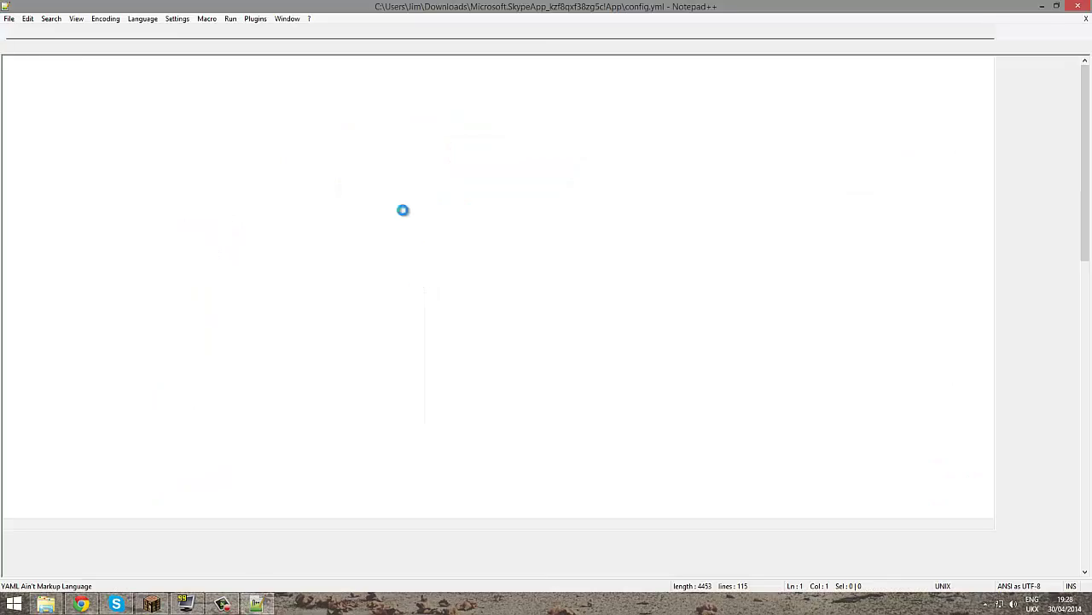
scroll(415, 246, "down", 16)
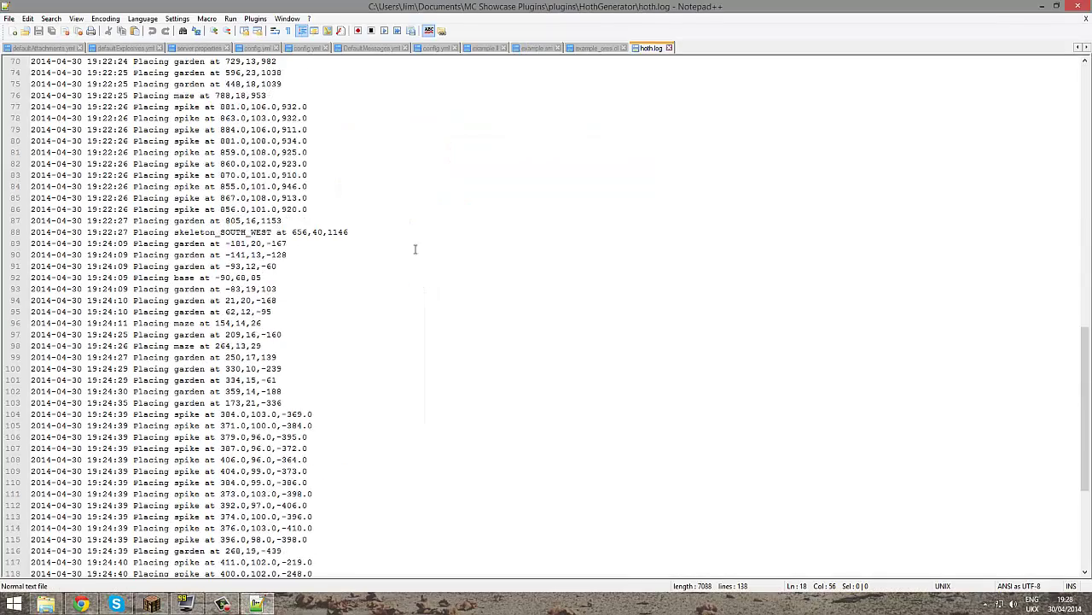
left_click(1077, 6)
Open the HothGenerator config.yml file in Notepad++
left_click(615, 266)
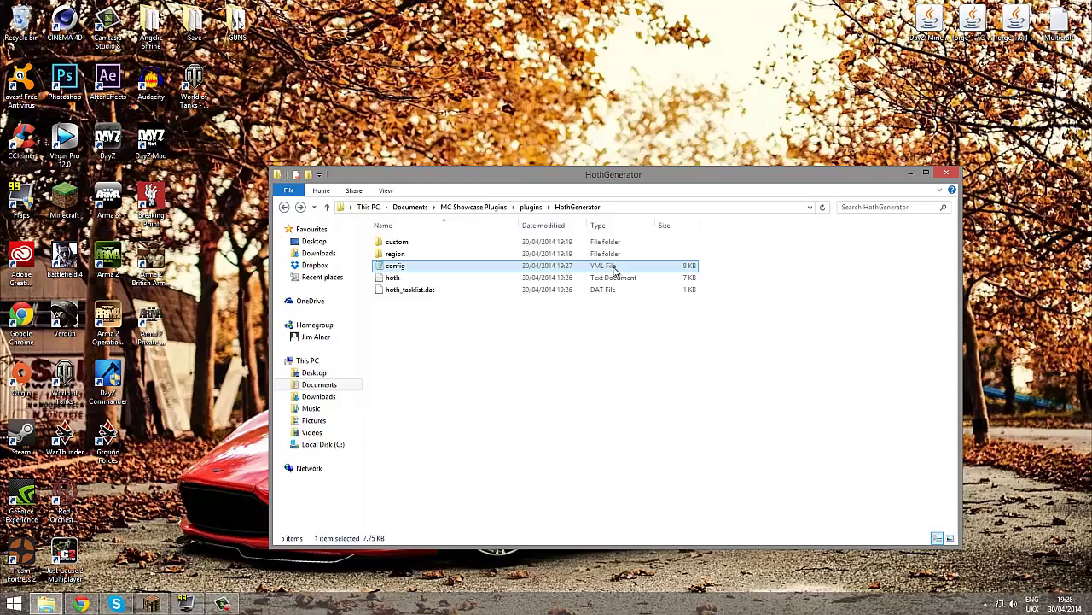
right_click(615, 269)
left_click(654, 299)
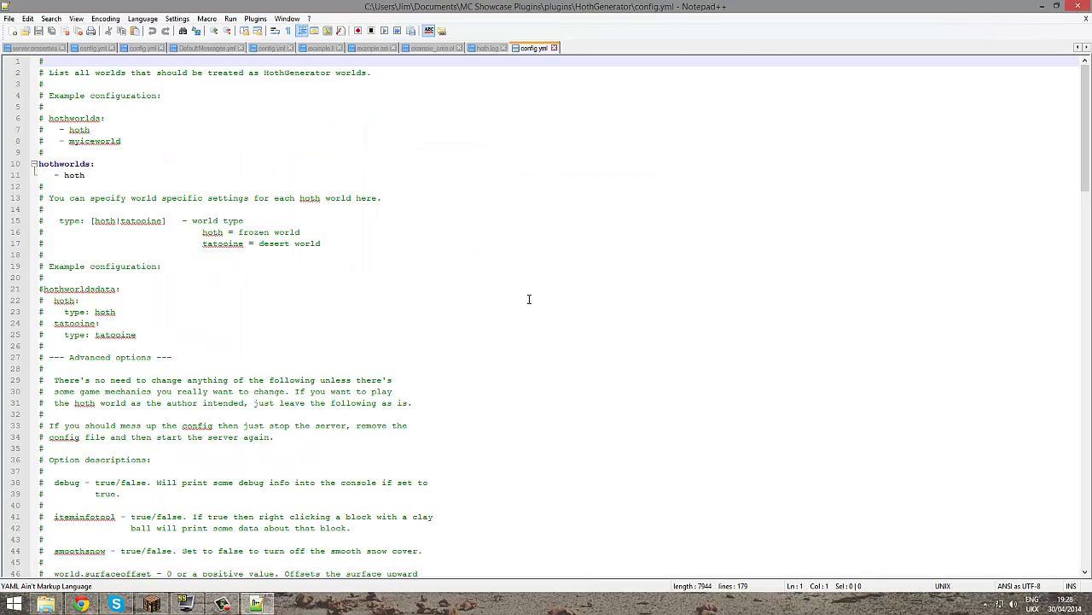
Read through the option descriptions for structure rarity, generation and rules in config.yml
scroll(529, 298, "down", 15)
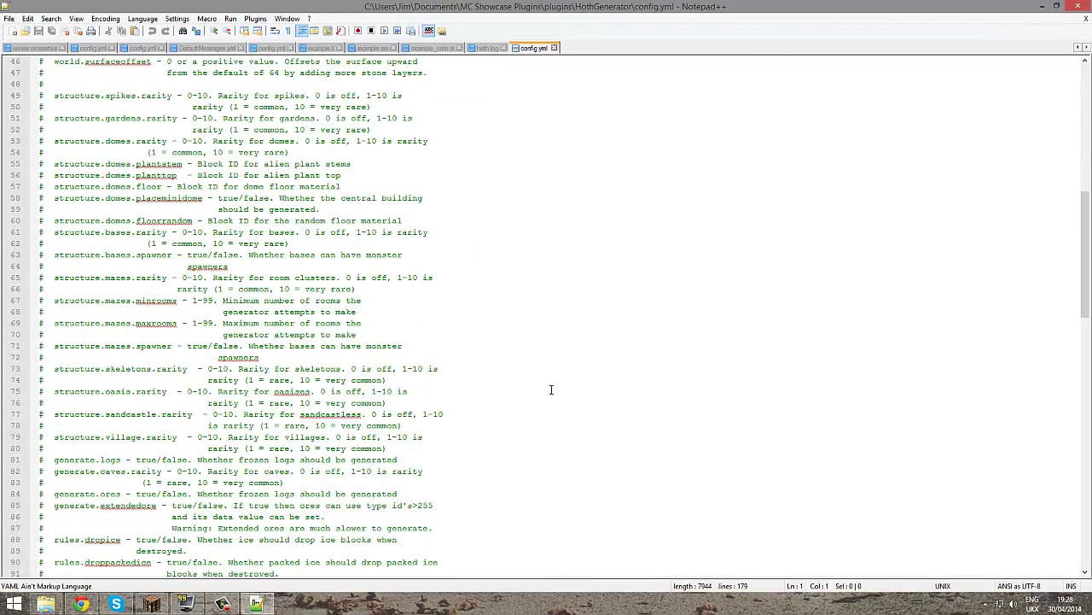
left_click_drag(636, 467, 175, 245)
left_click(264, 290)
scroll(359, 314, "down", 20)
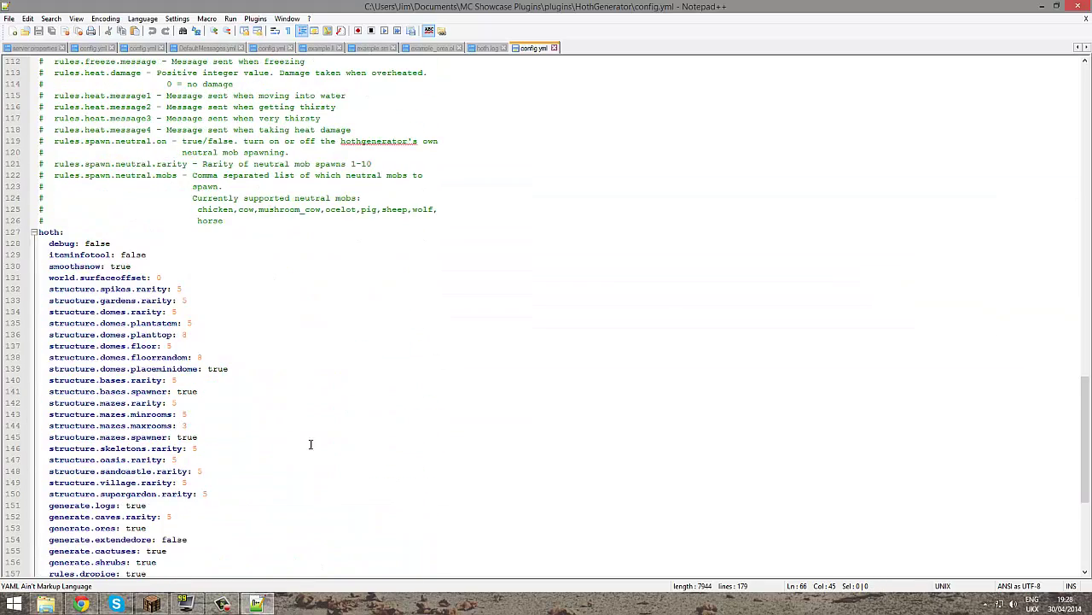
scroll(270, 381, "up", 20)
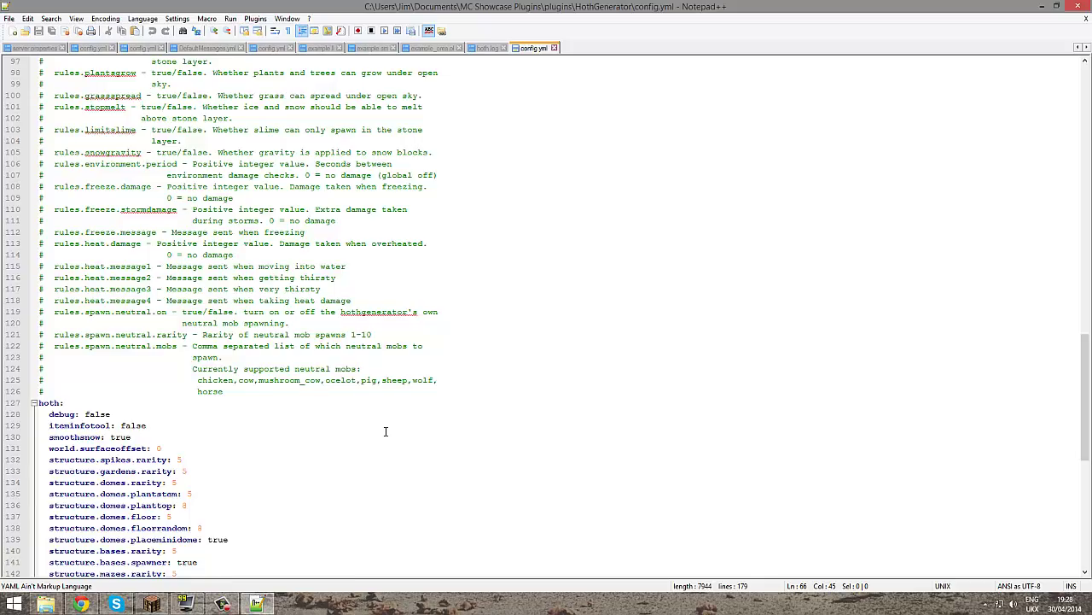
Review the hoth section's rules and highlight its structure settings from spikes rarity through log generation
scroll(240, 357, "down", 20)
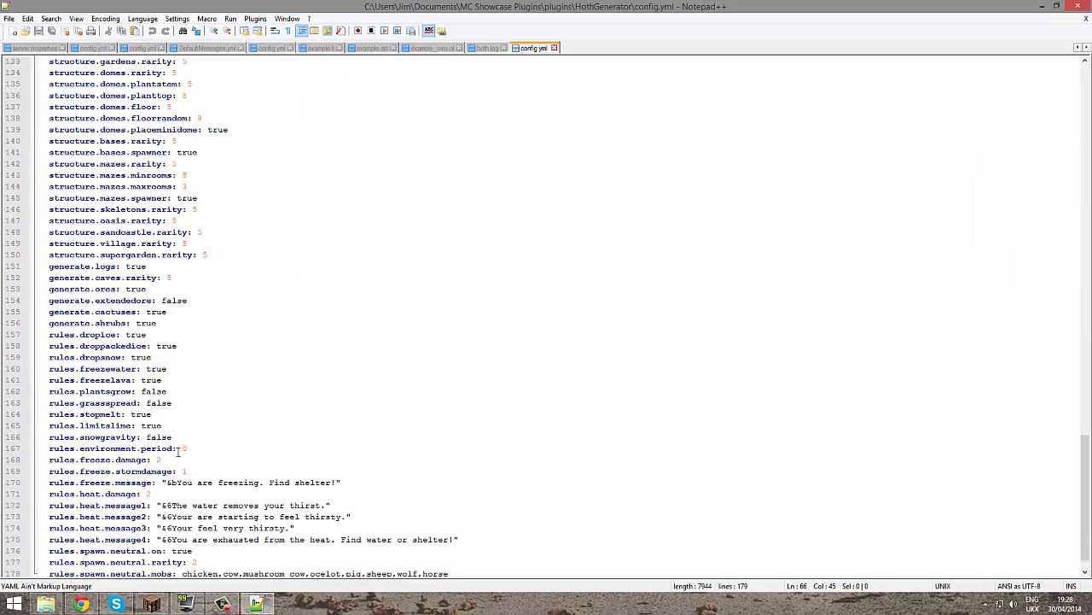
left_click_drag(152, 493, 112, 346)
left_click(213, 227)
scroll(304, 374, "up", 5)
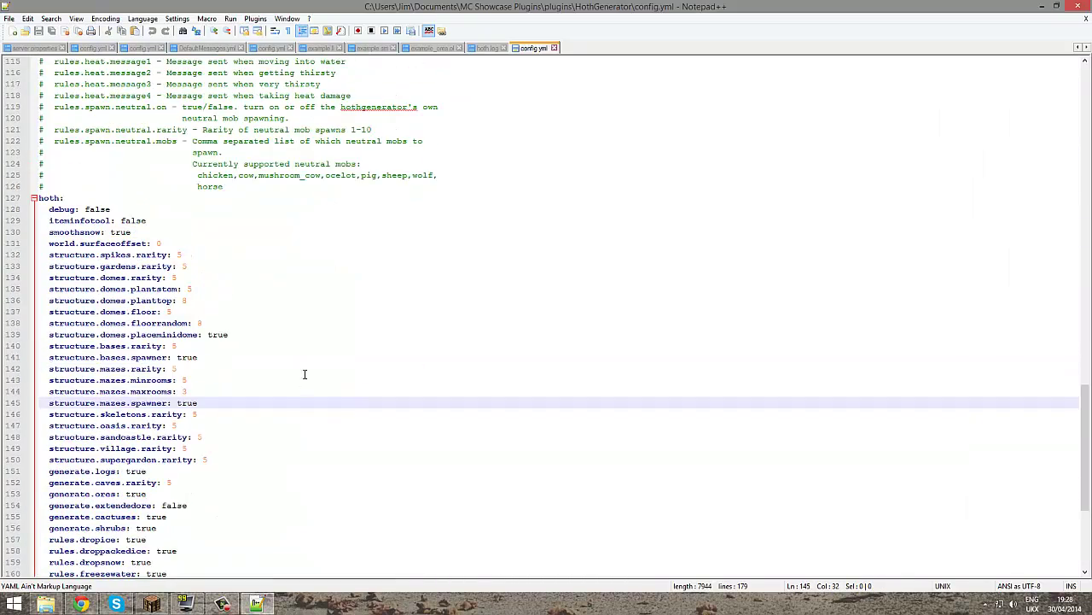
left_click_drag(226, 471, 39, 254)
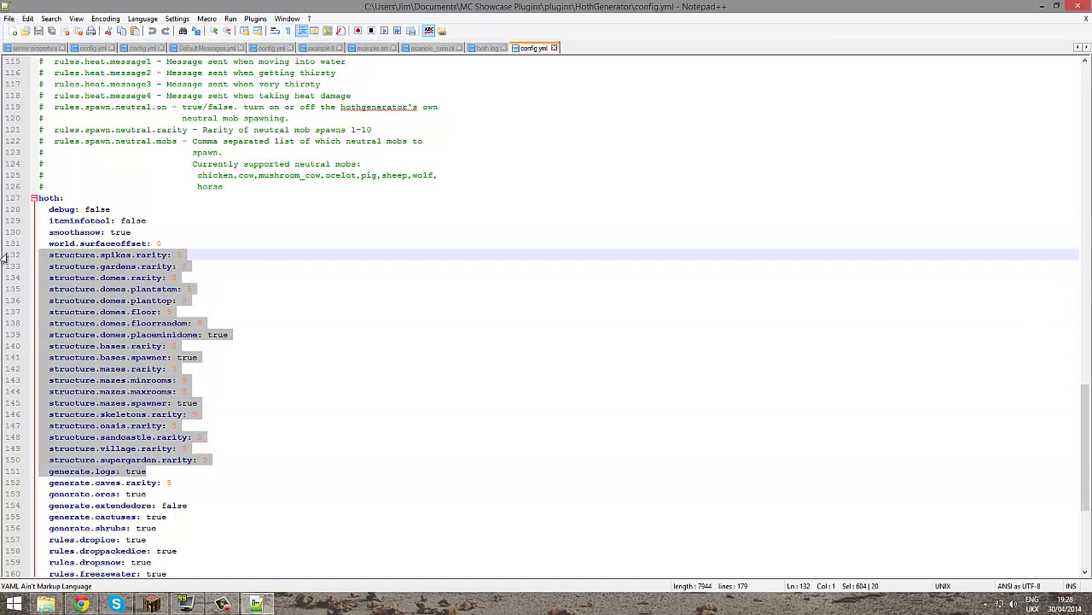
left_click(256, 276)
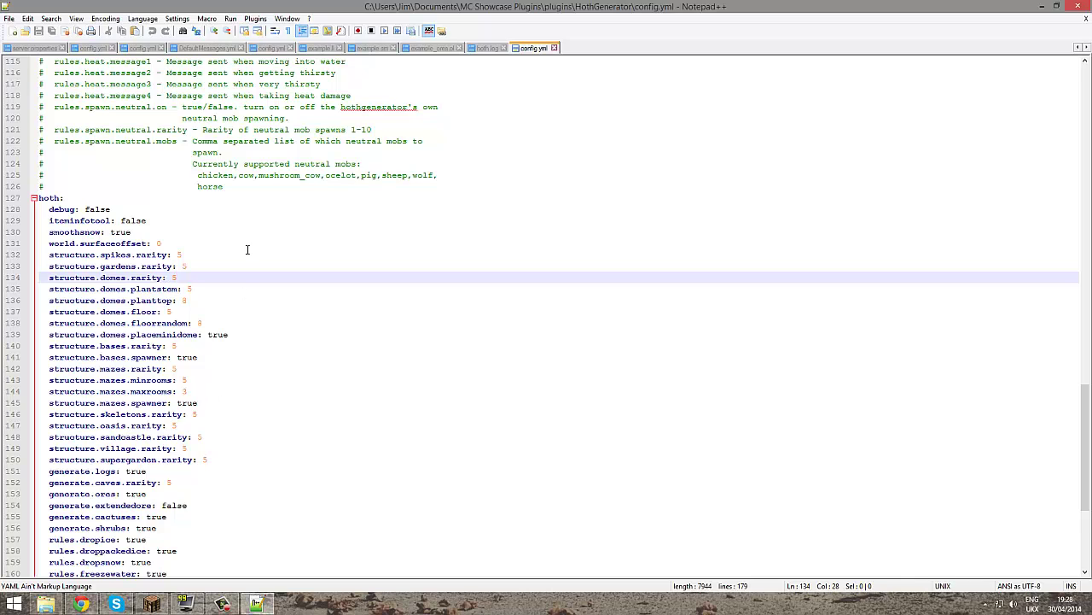
Set structure.skeletons.rarity to 1 and structure.oasis.rarity to 2
left_click(204, 415)
key("BackSpace")
type("10")
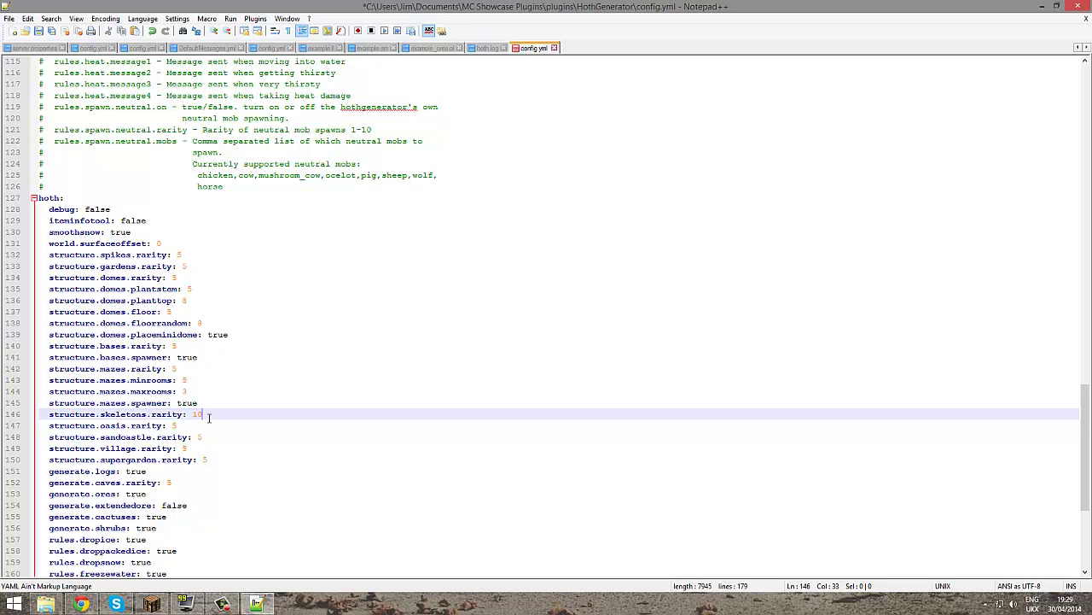
key("BackSpace")
left_click_drag(180, 425, 171, 428)
type("2")
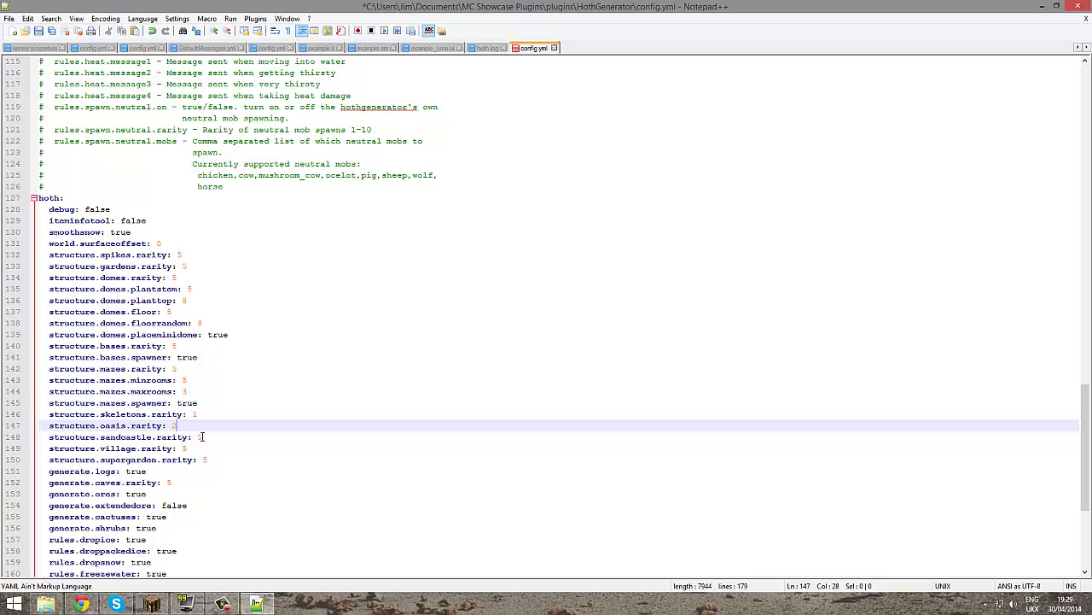
Set both structure.sandcastle.rarity and structure.village.rarity to 2
left_click(202, 436)
double_click(200, 436)
type("2")
double_click(181, 448)
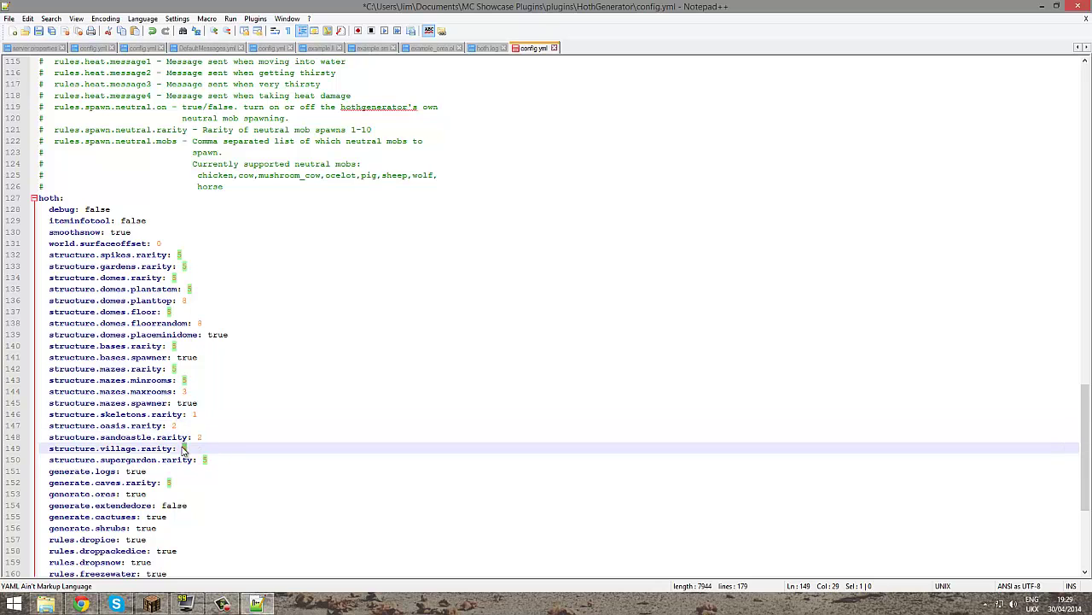
type("2")
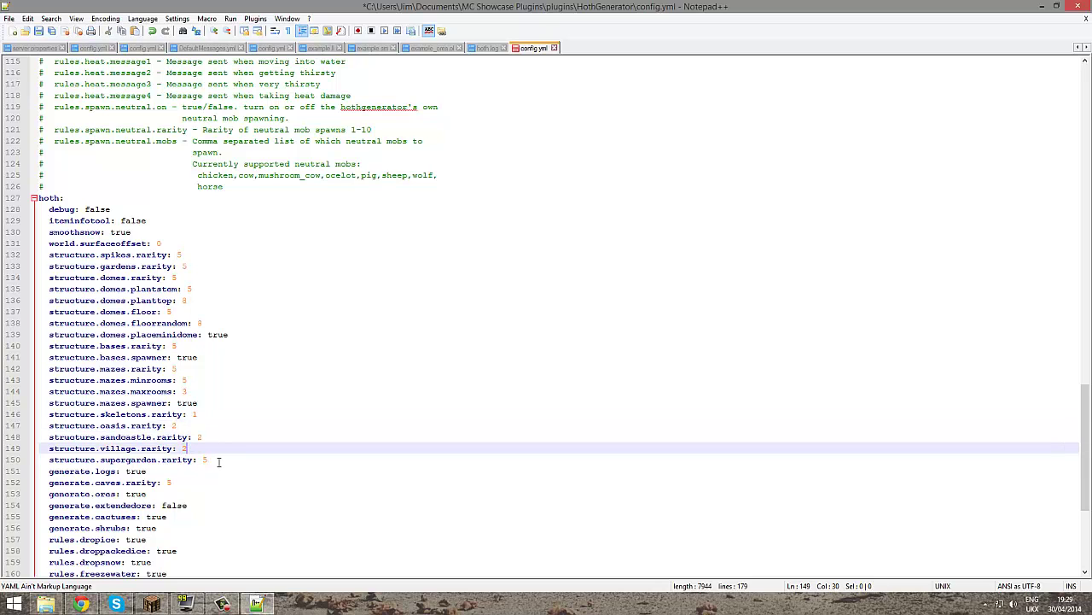
Set generate.caves.rarity to 1
scroll(175, 431, "down", 1)
left_click(170, 448)
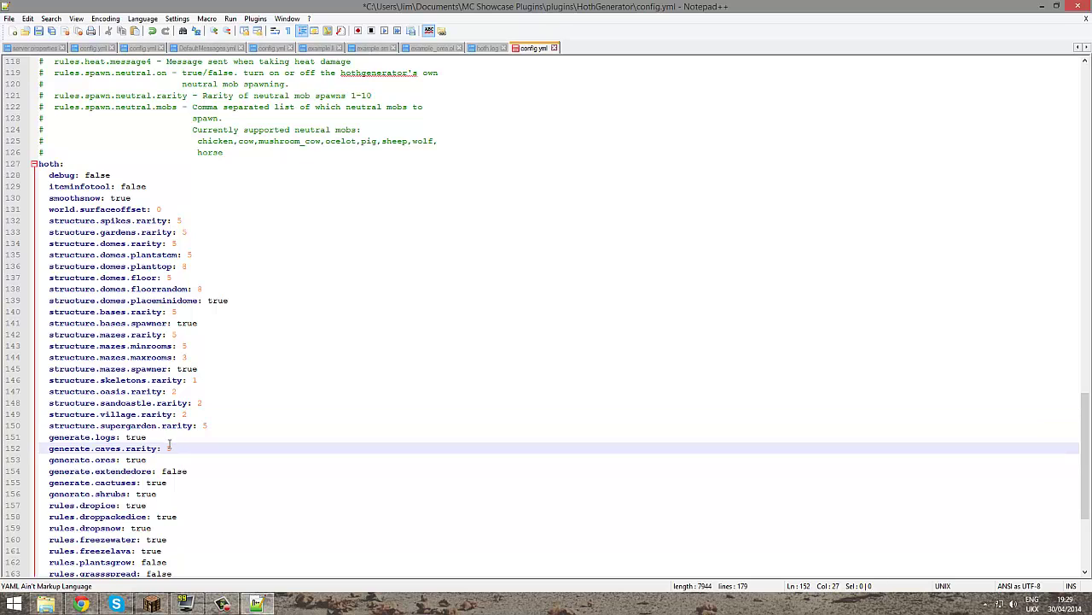
double_click(169, 448)
type("1")
Review the ore generation setting and the rules for dropping packed ice and snow and for freezing water and lava
left_click(132, 461)
left_click_drag(146, 459, 5, 464)
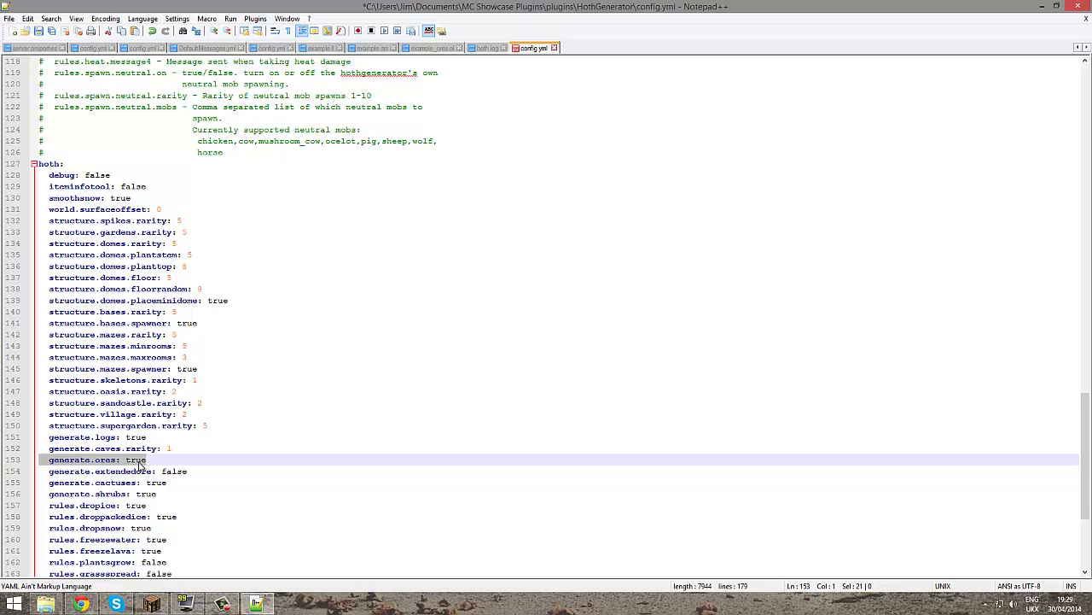
scroll(273, 458, "down", 5)
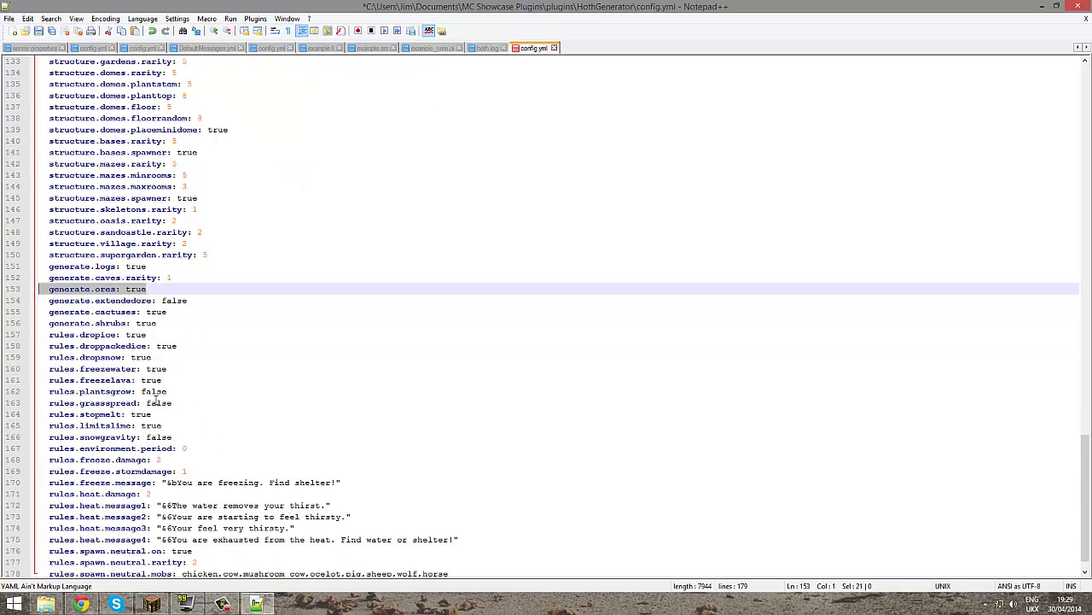
left_click_drag(163, 380, 4, 347)
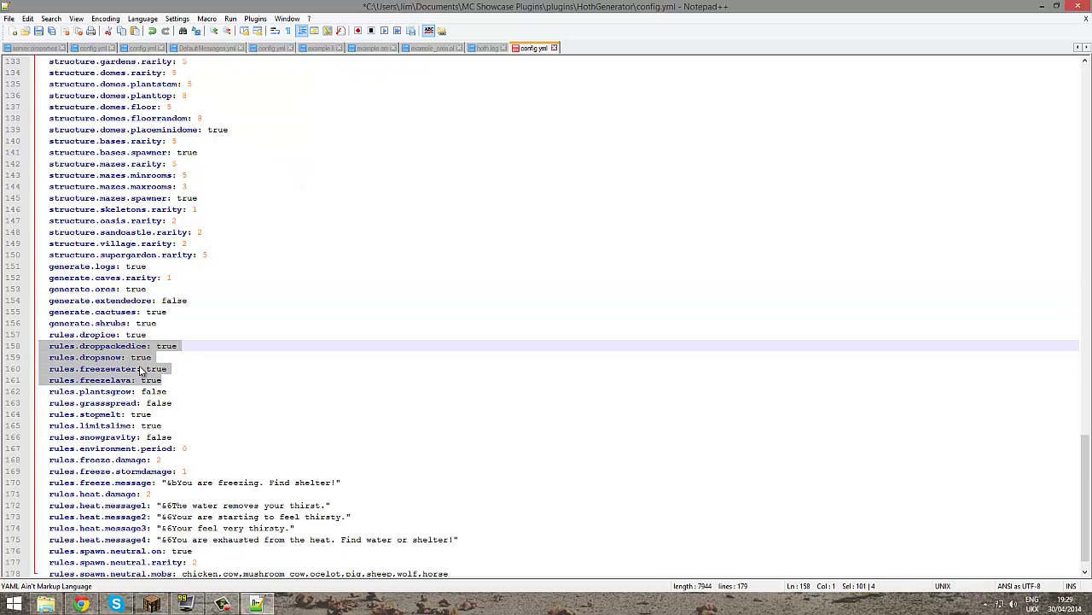
left_click(199, 377)
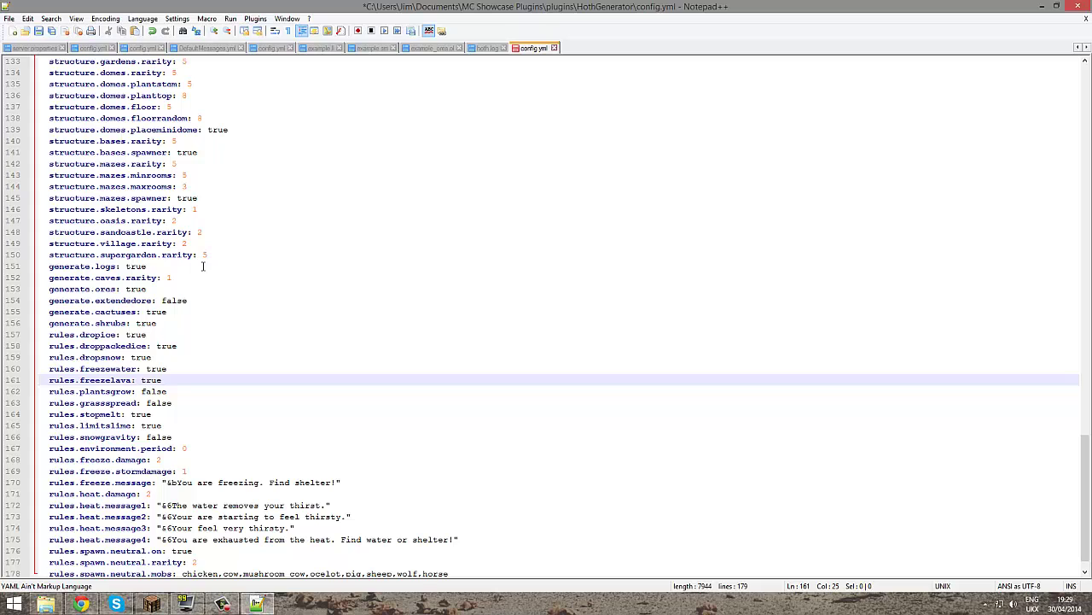
Prefix the rules.freeze.message text with "&8&[&3Hoth&8] " and save config.yml
scroll(294, 397, "down", 1)
left_click(181, 459)
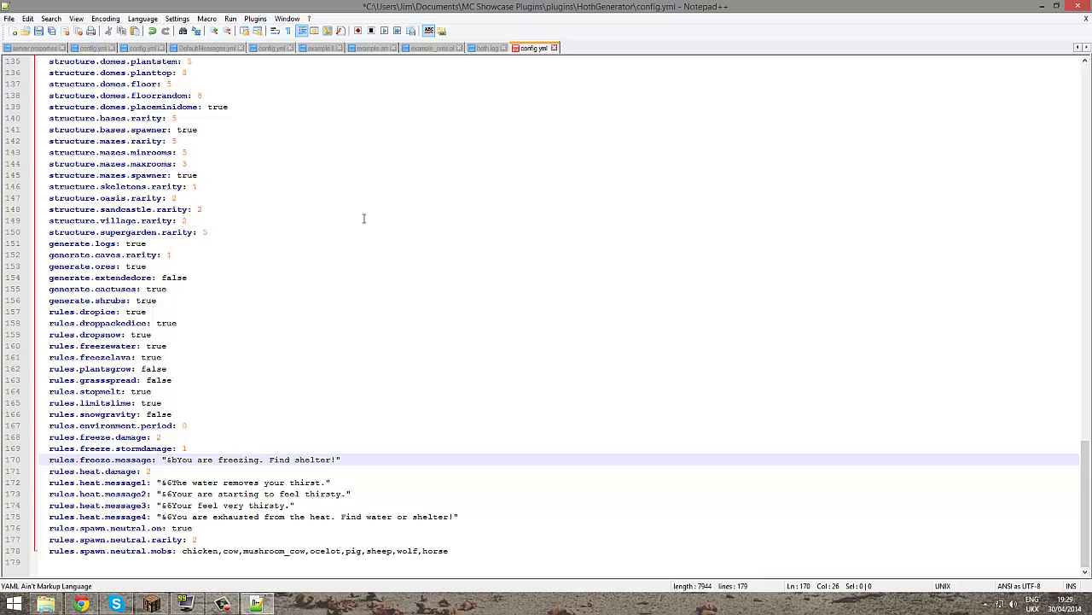
type("&[")
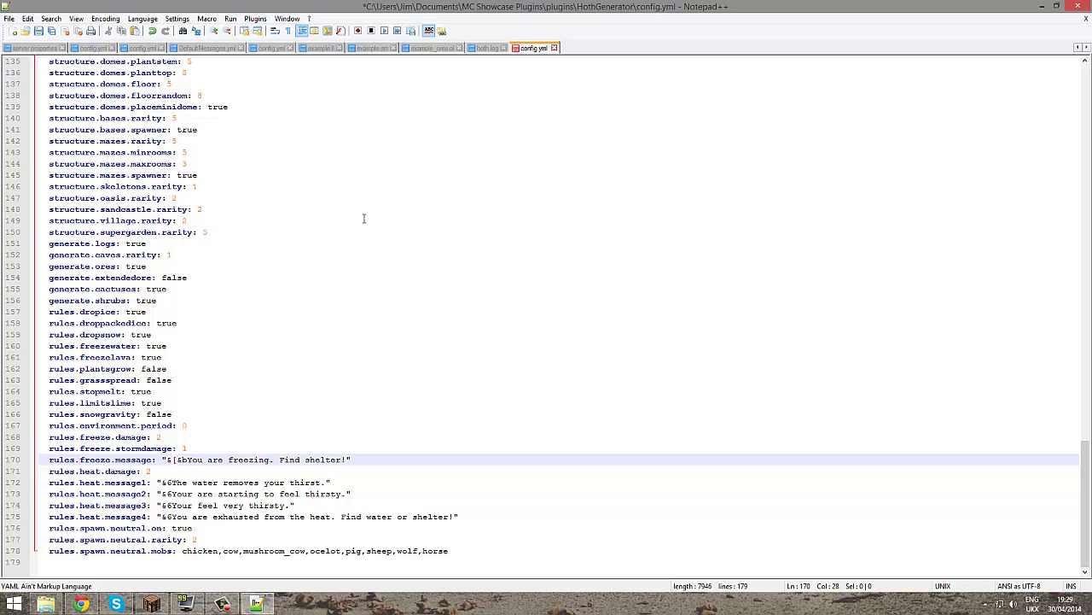
type("8&")
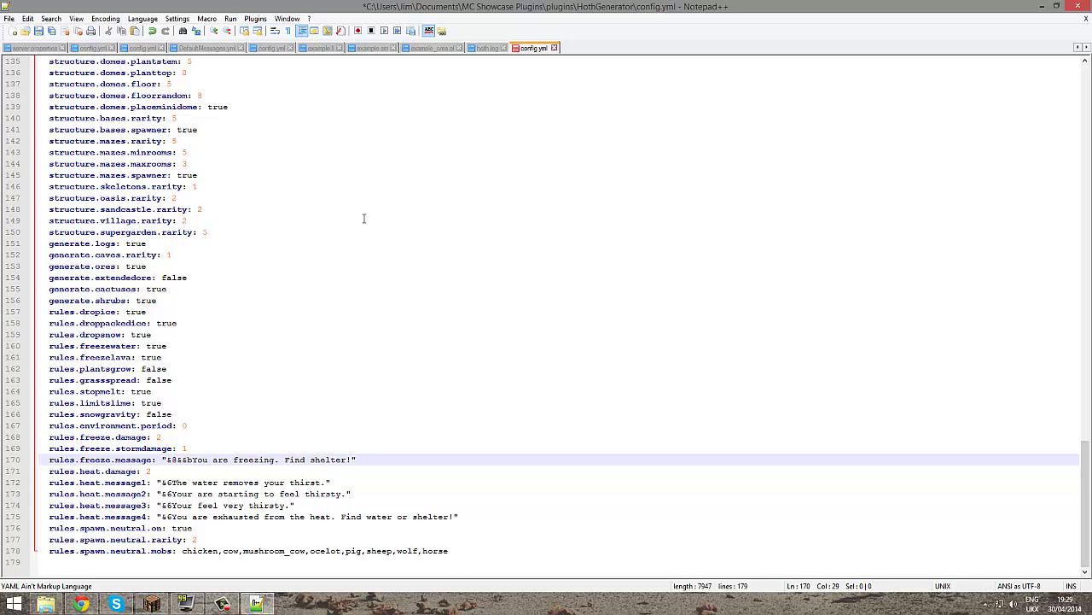
type("&[")
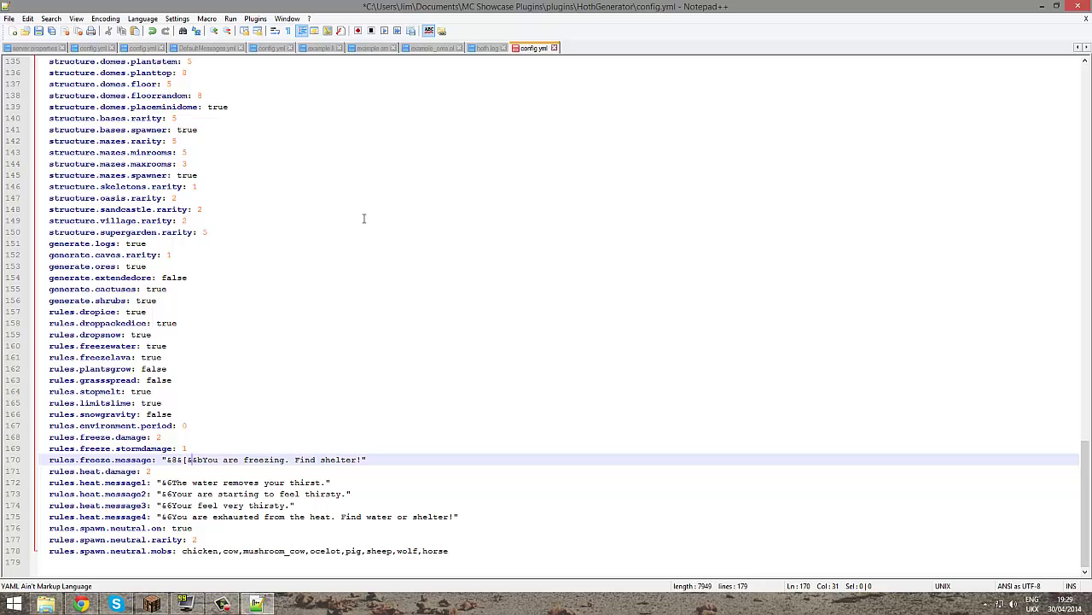
type("3Hoth&")
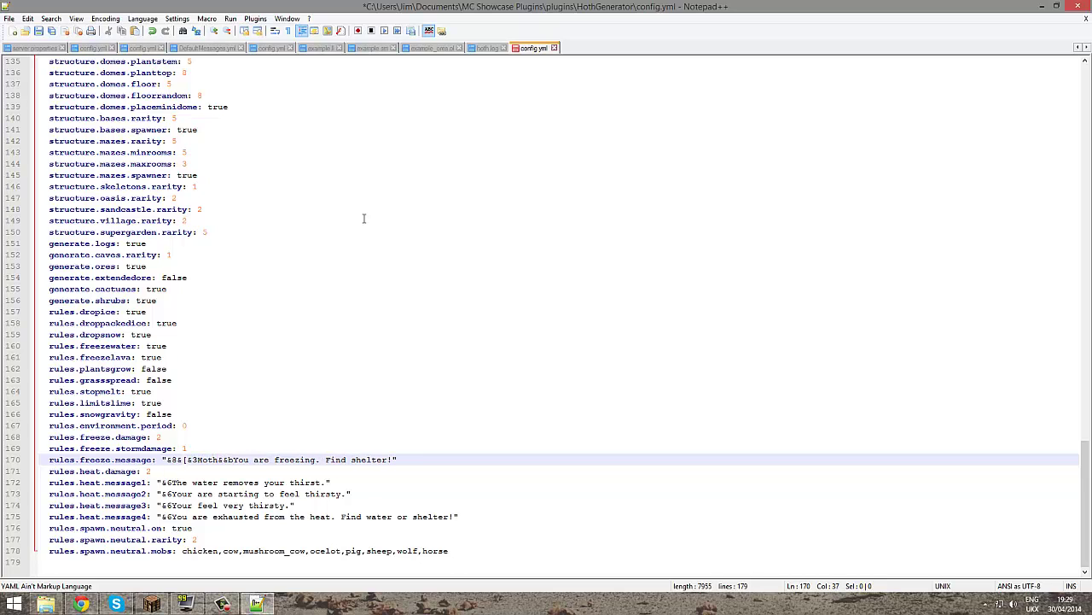
type("8")
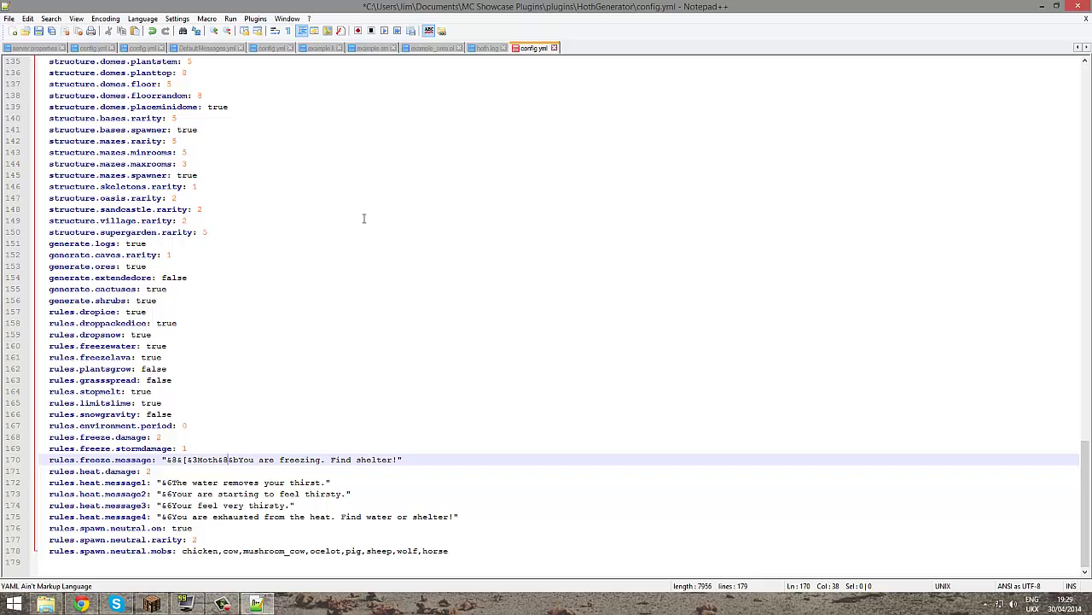
type("]")
key("ctrl+s")
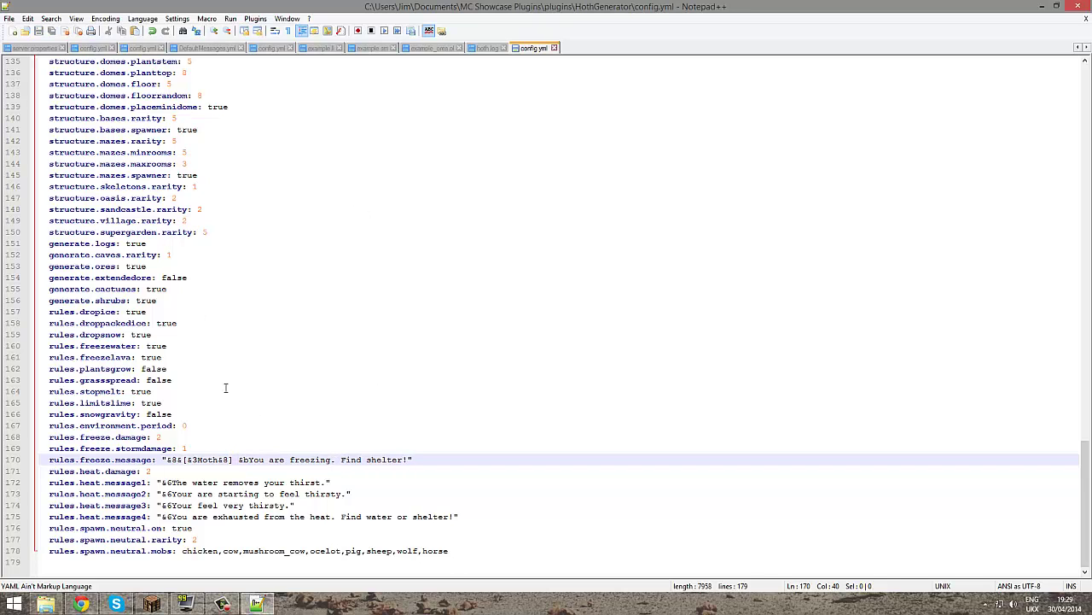
Append zombie, creeper and skeleton to the rules.spawn.neutral.mobs list and save config.yml
left_click_drag(196, 553, 503, 561)
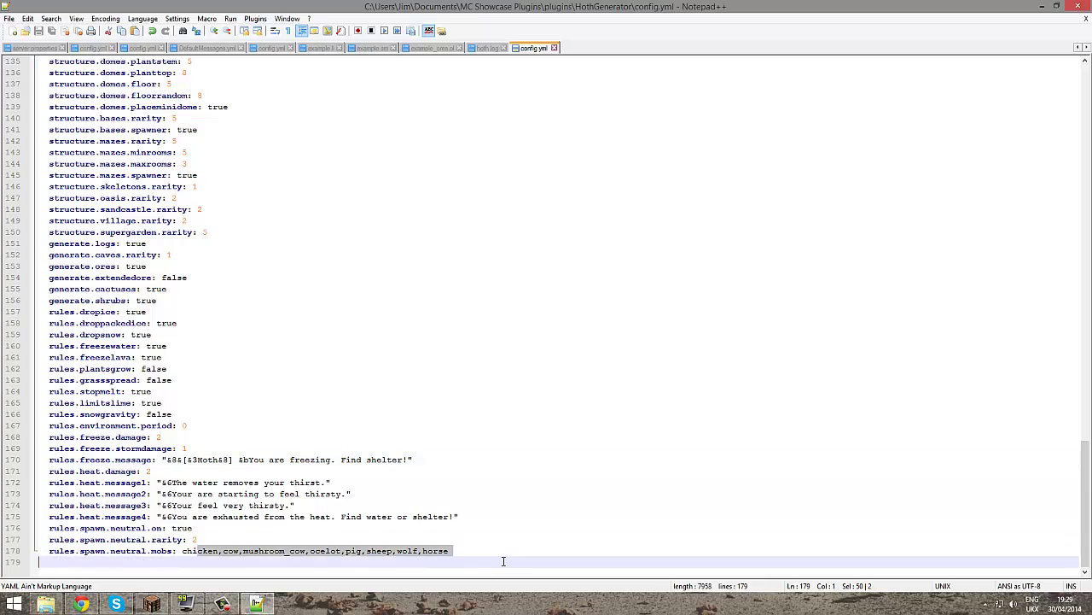
left_click(502, 557)
left_click(475, 550)
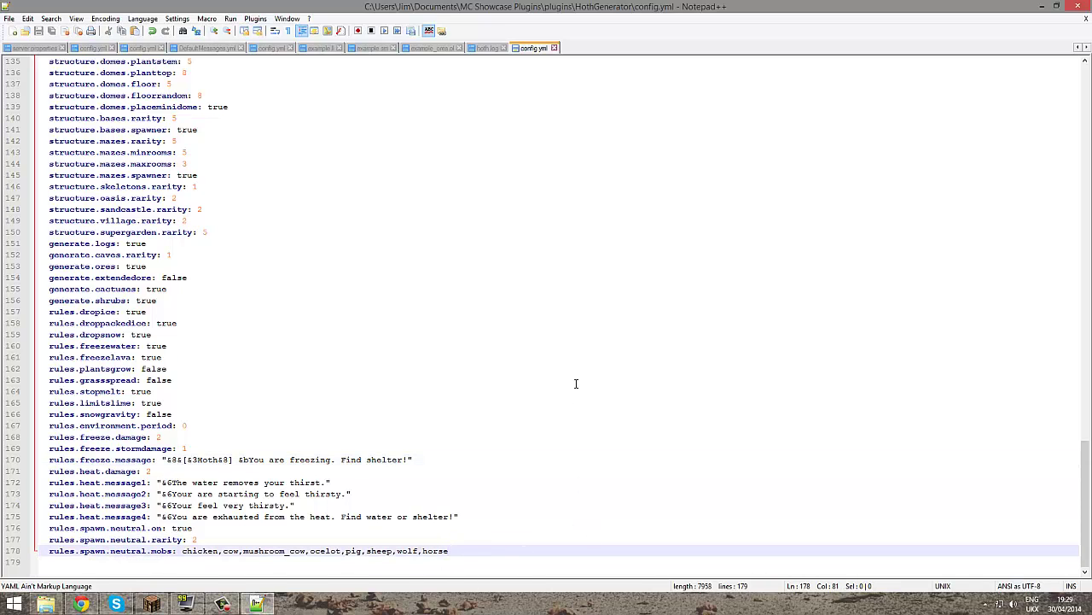
type(",")
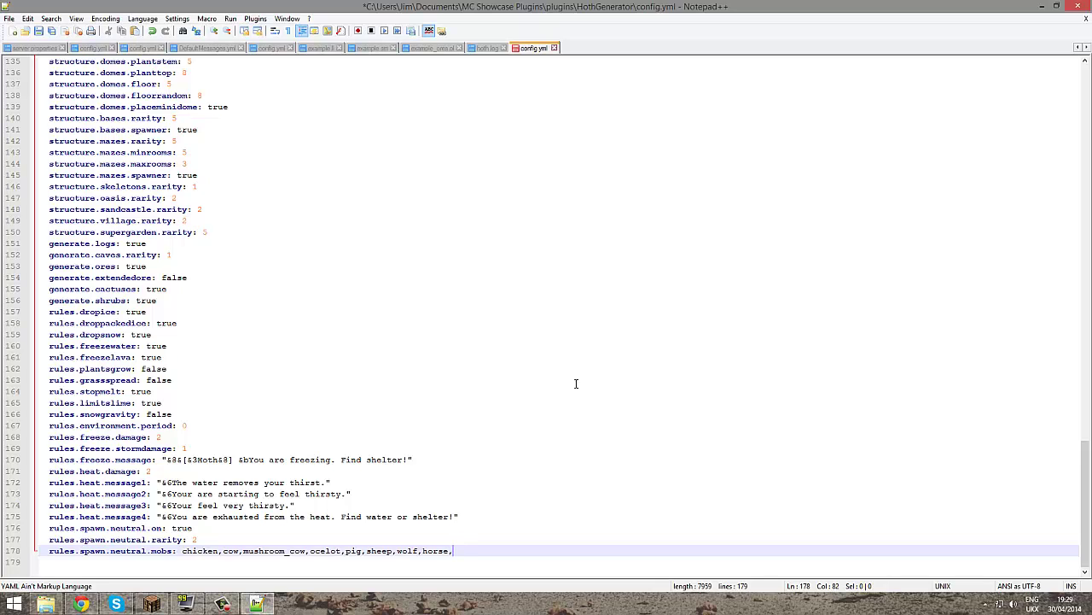
type("zombie,creeper,skeleton")
key("ctrl+s")
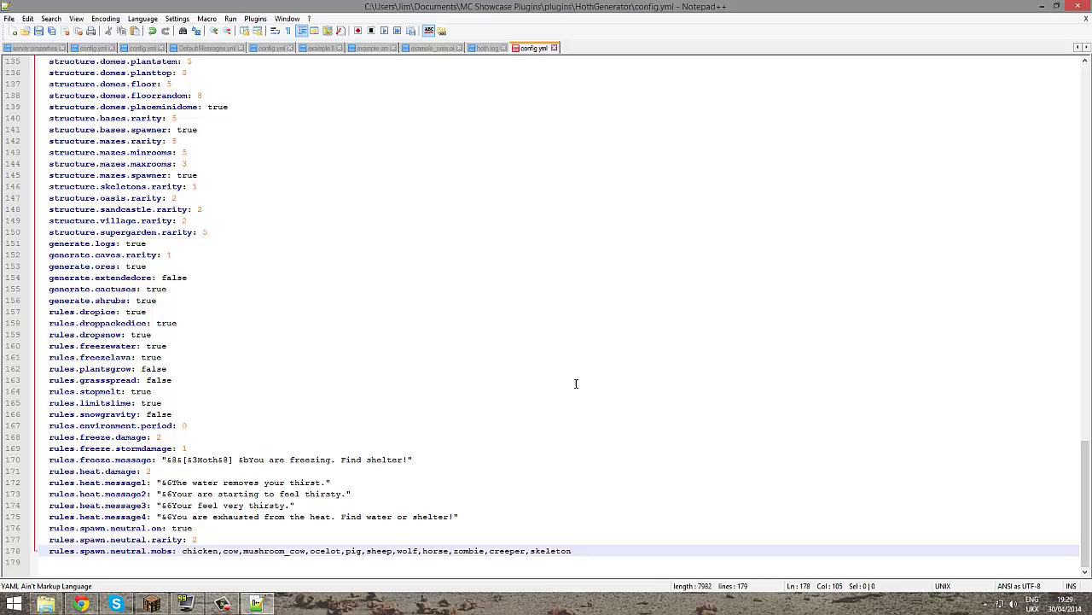
Look back over the option descriptions and world type notes in config.yml, and close the editor
scroll(431, 311, "up", 20)
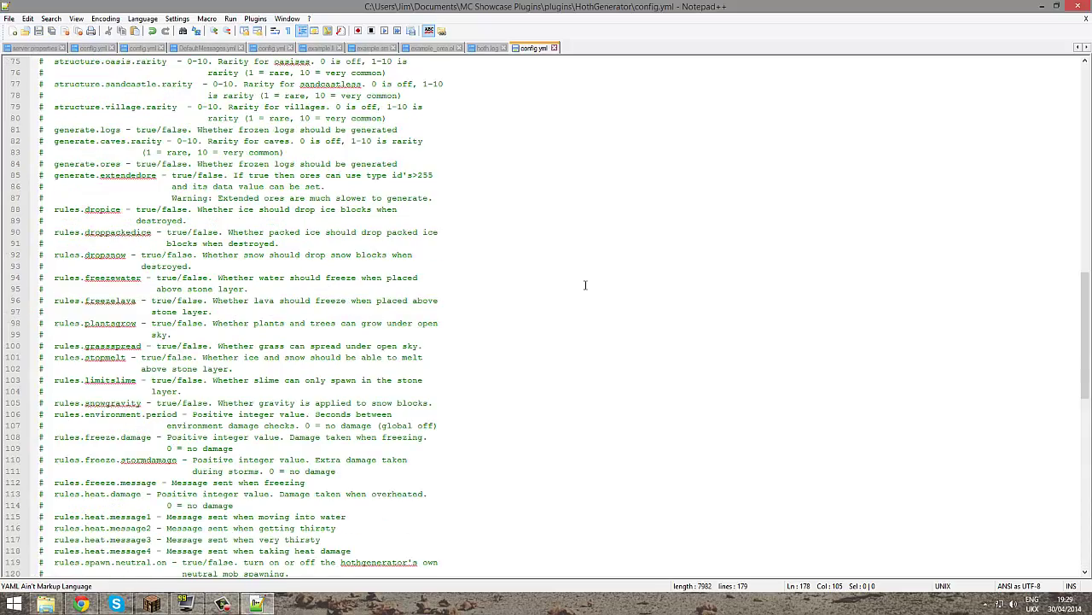
scroll(565, 221, "up", 13)
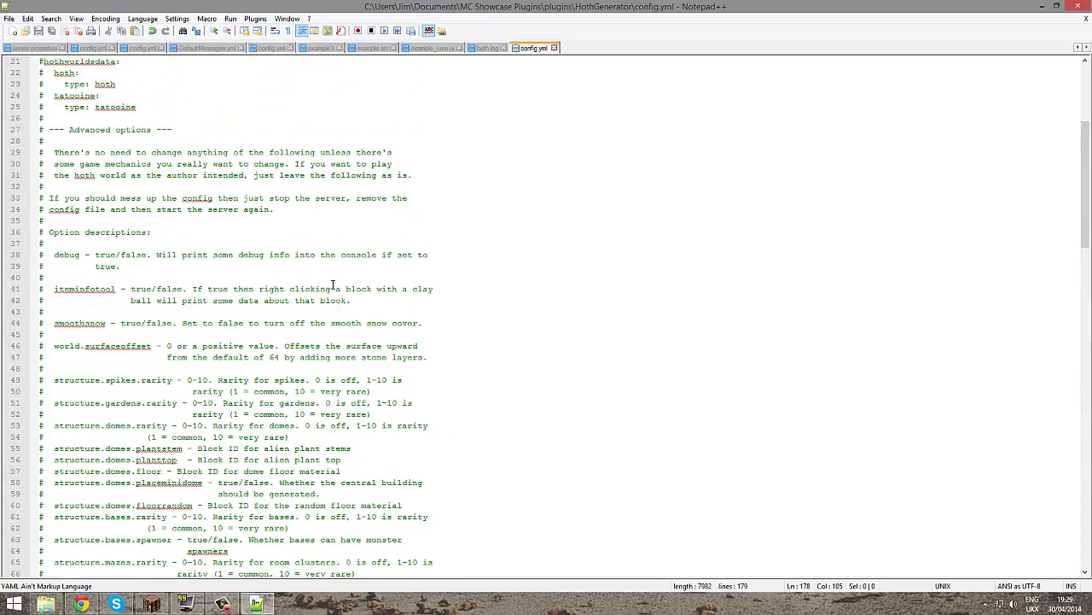
left_click_drag(640, 540, 110, 230)
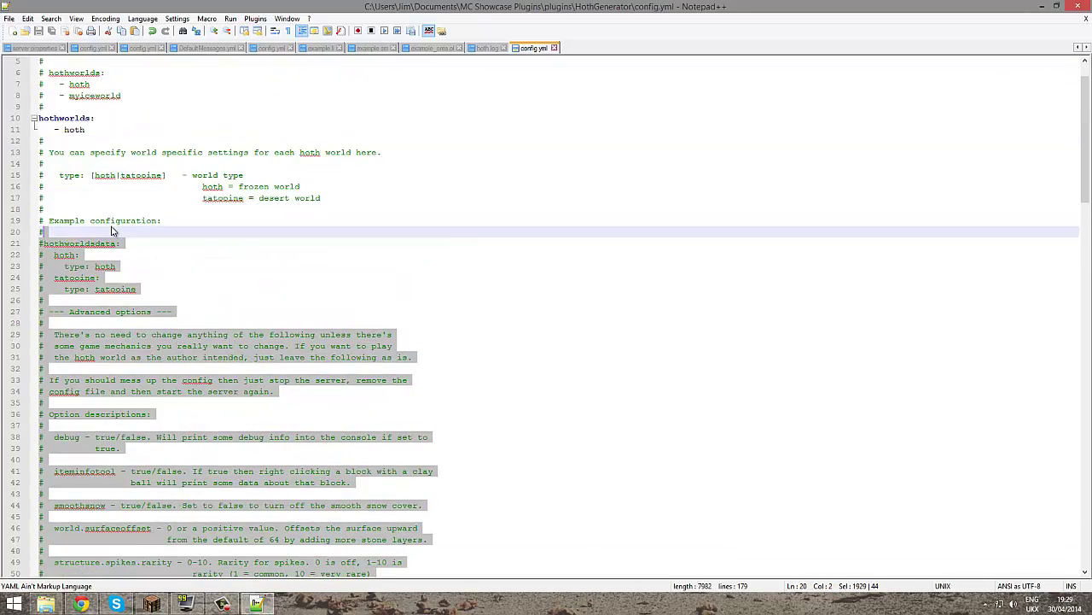
left_click(172, 197)
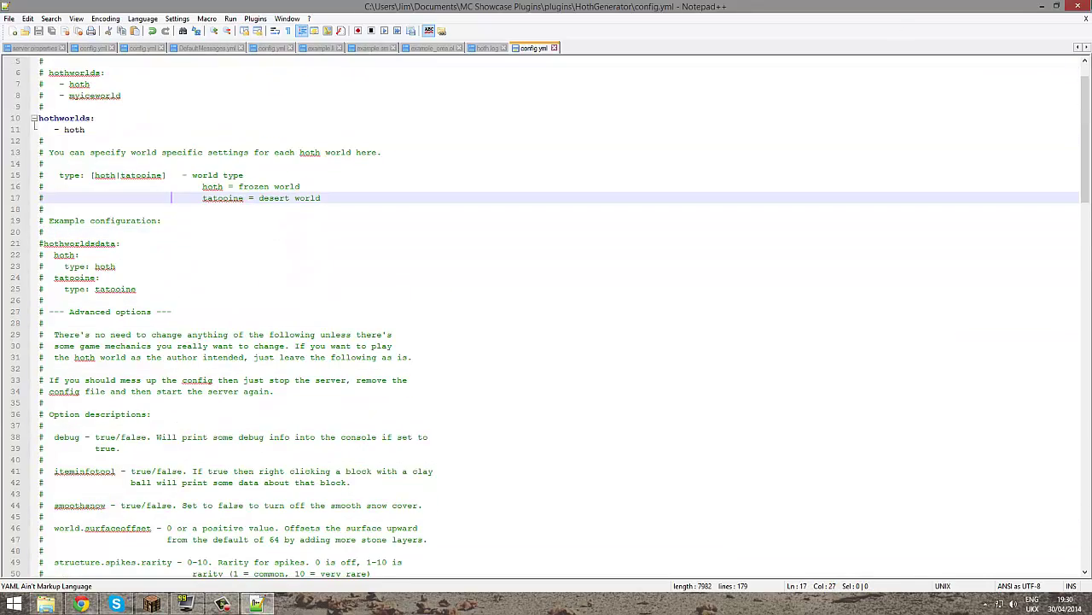
left_click(1078, 6)
Open example.ll from HothGenerator's custom folder in Notepad++ and look over its loot list explanation
left_click_drag(441, 344, 442, 226)
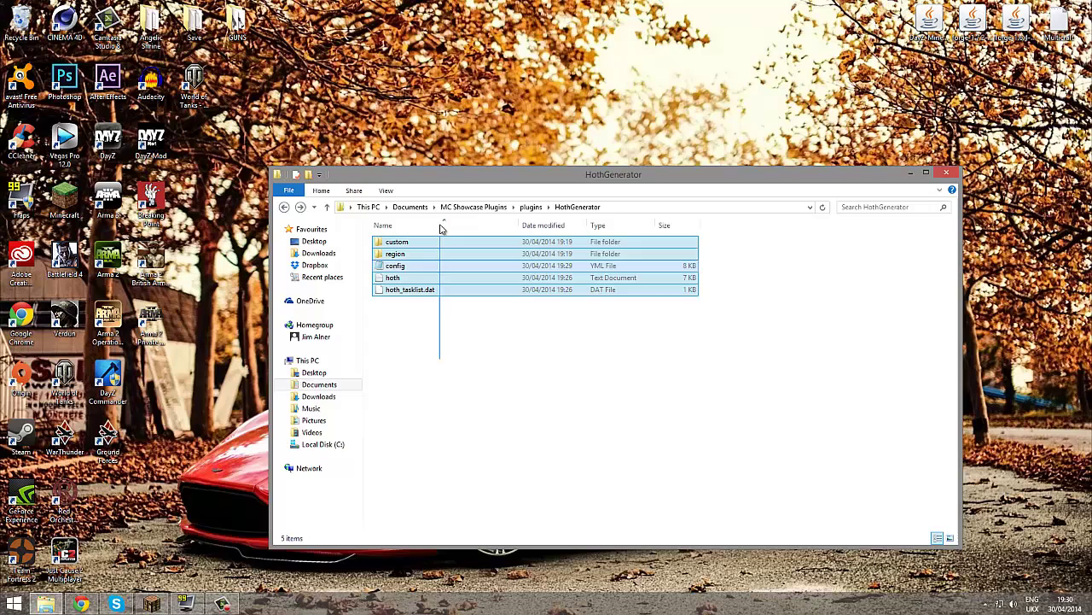
left_click(430, 332)
left_click(419, 244)
double_click(419, 244)
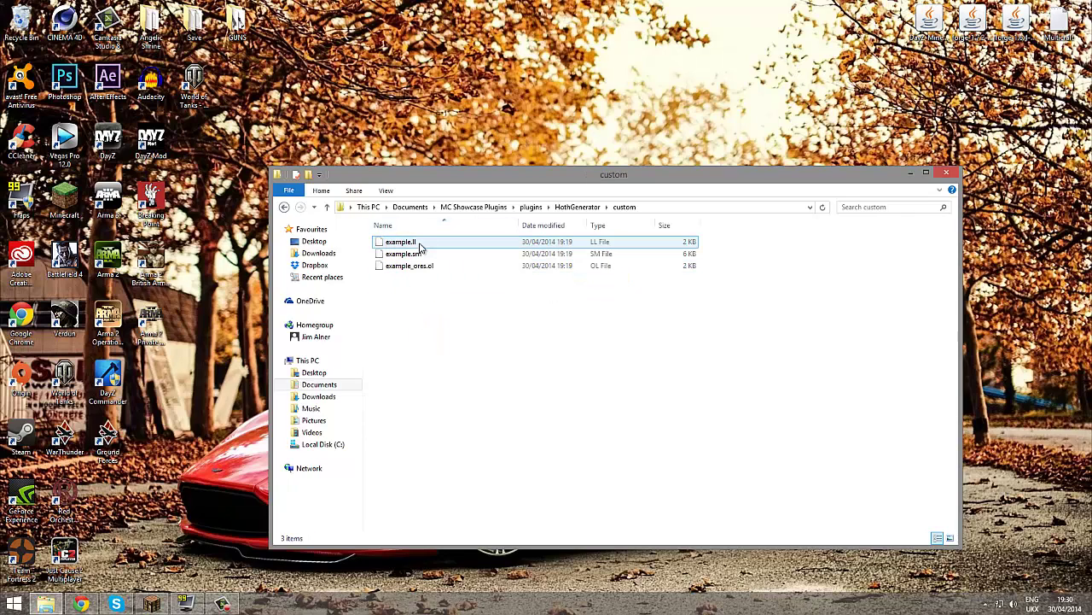
left_click(416, 244)
right_click(419, 243)
left_click(461, 265)
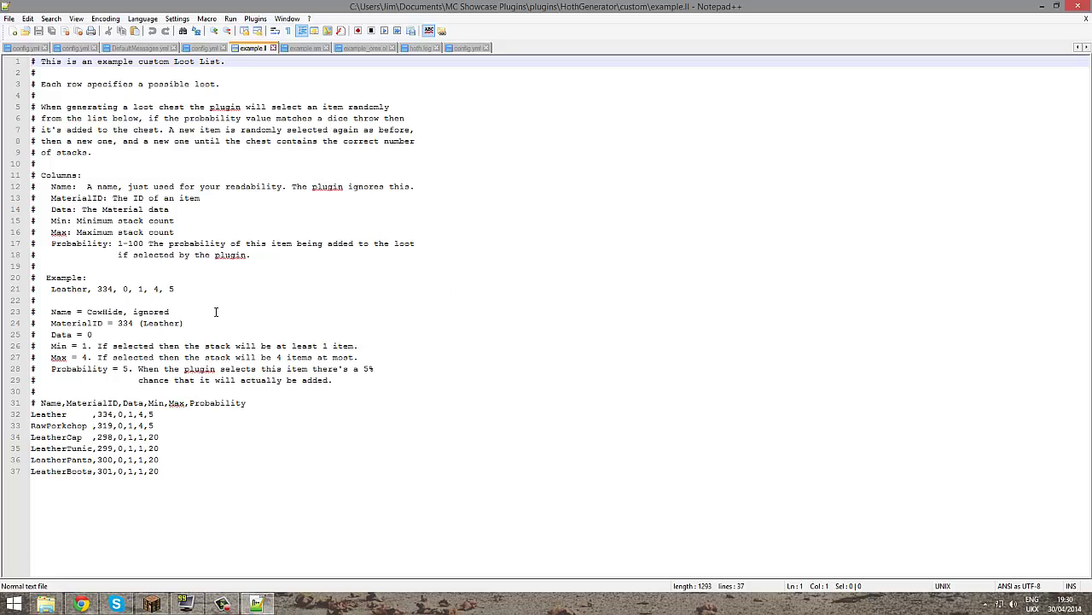
left_click_drag(205, 425, 86, 84)
left_click(176, 109)
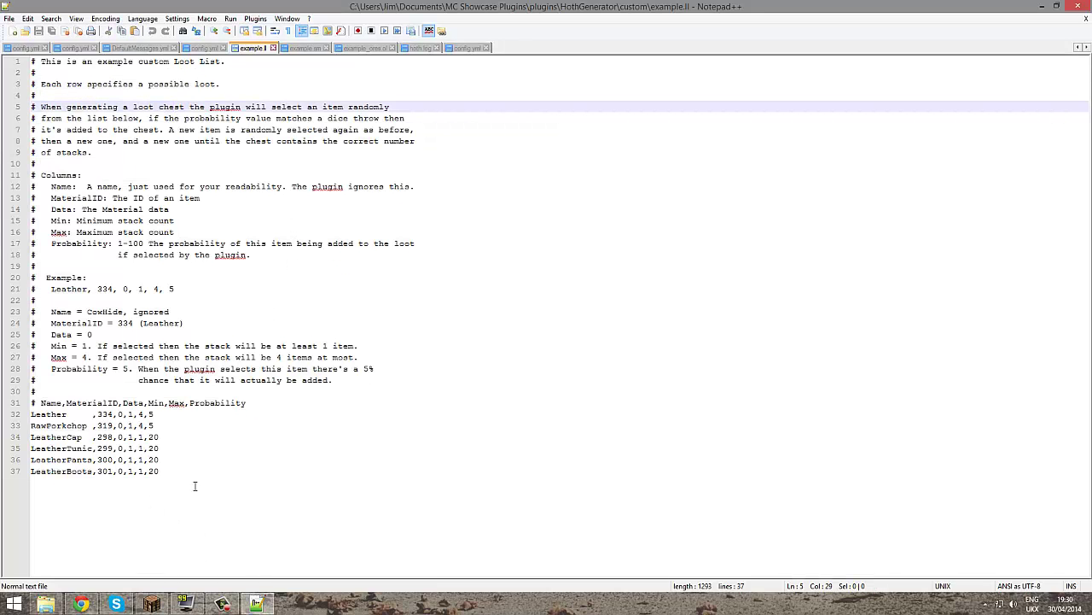
Duplicate the LeatherBoots row as a new last line, rename the copy Diamond, and save the loot list
left_click_drag(203, 471, 26, 469)
key("ctrl+c")
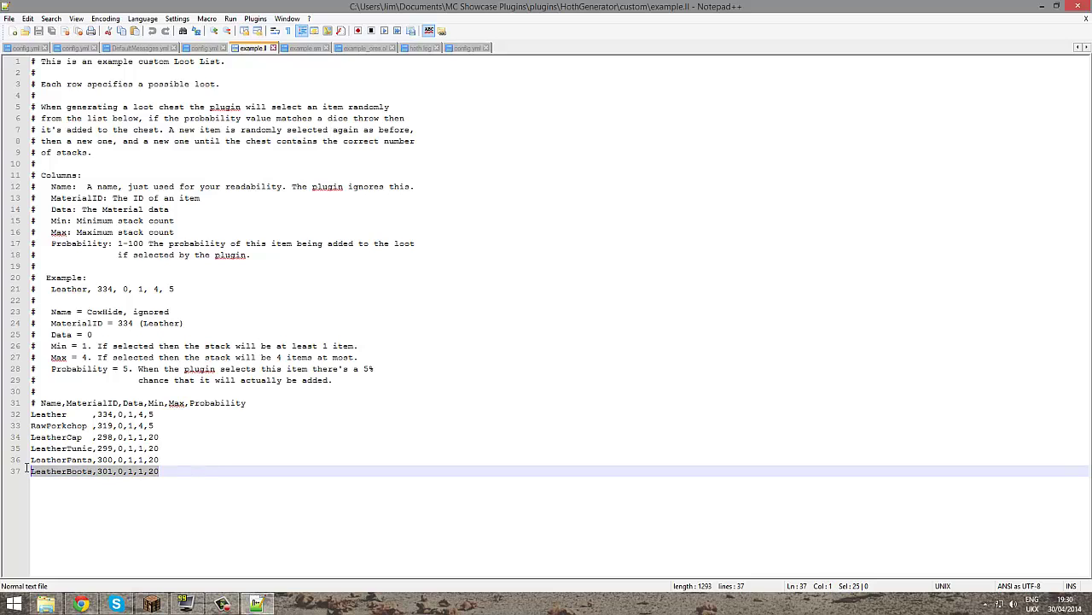
left_click(215, 468)
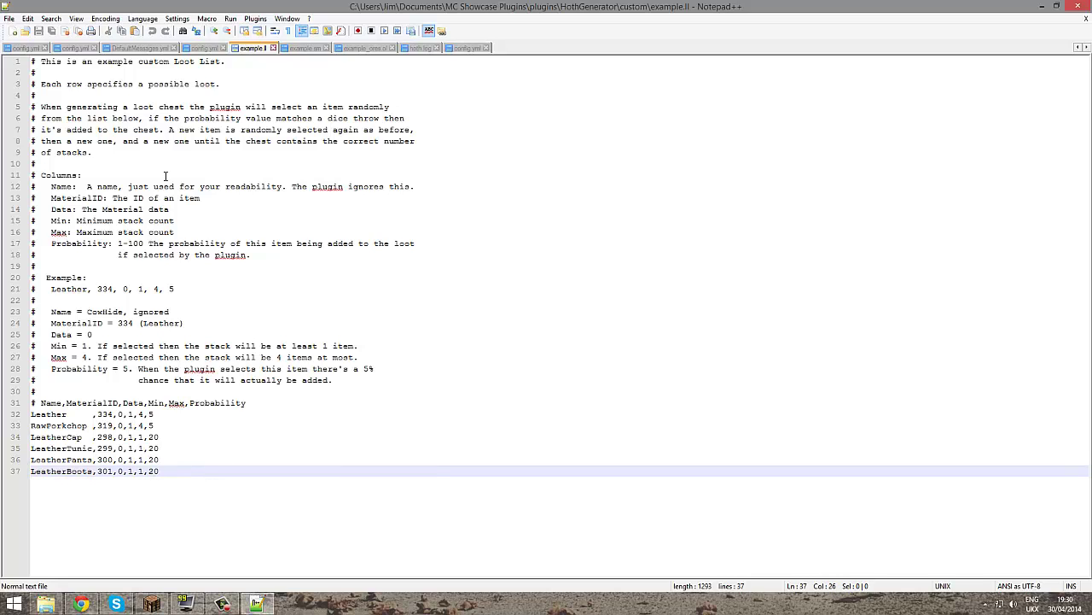
key("Return")
key("ctrl+v")
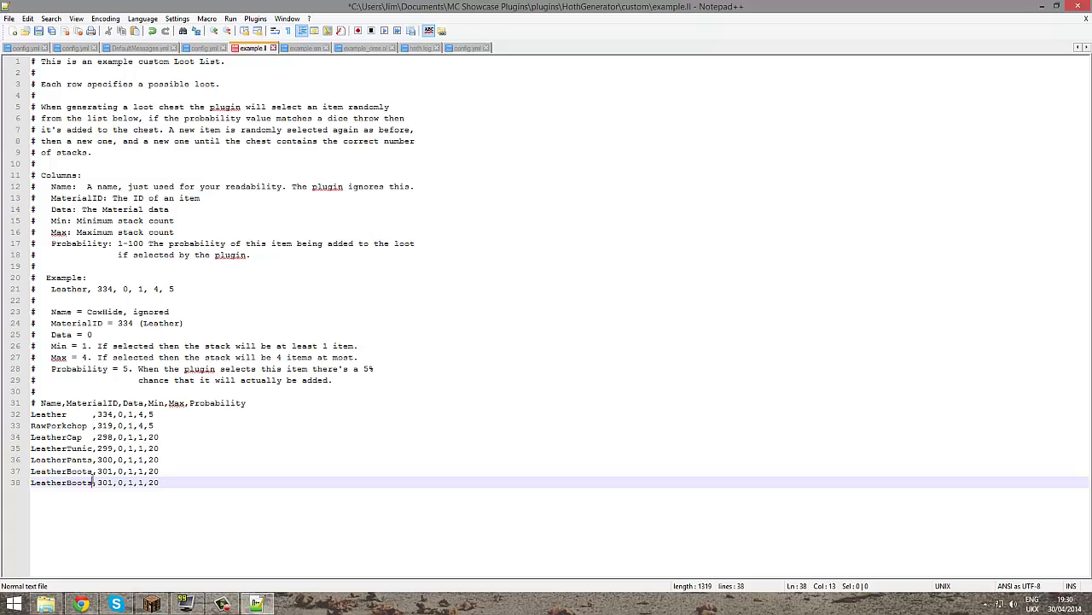
left_click_drag(93, 482, 26, 485)
key("BackSpace")
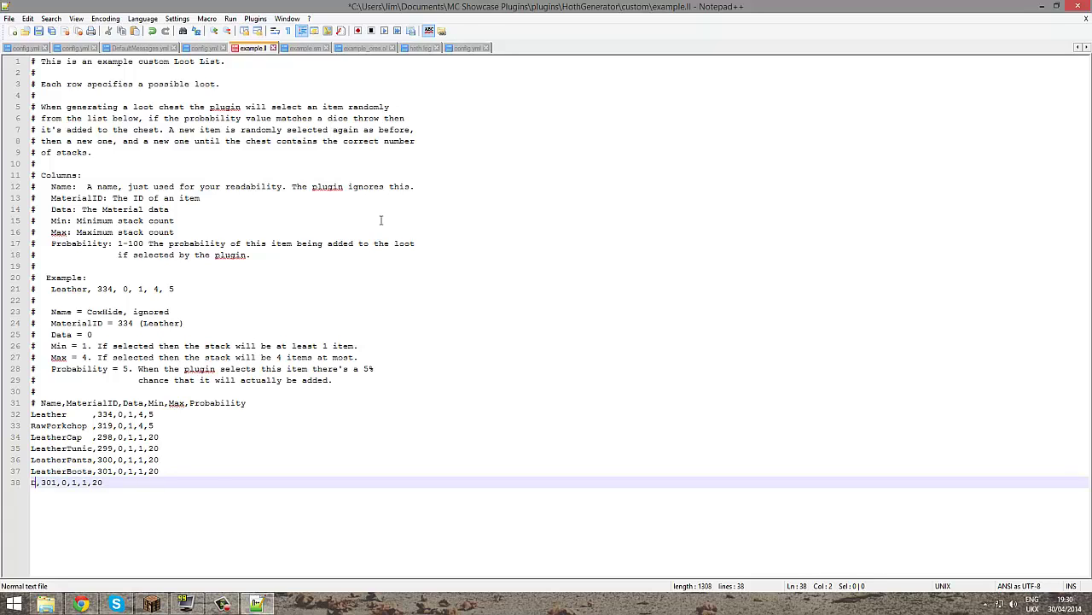
type("Diamond")
key("ctrl+s")
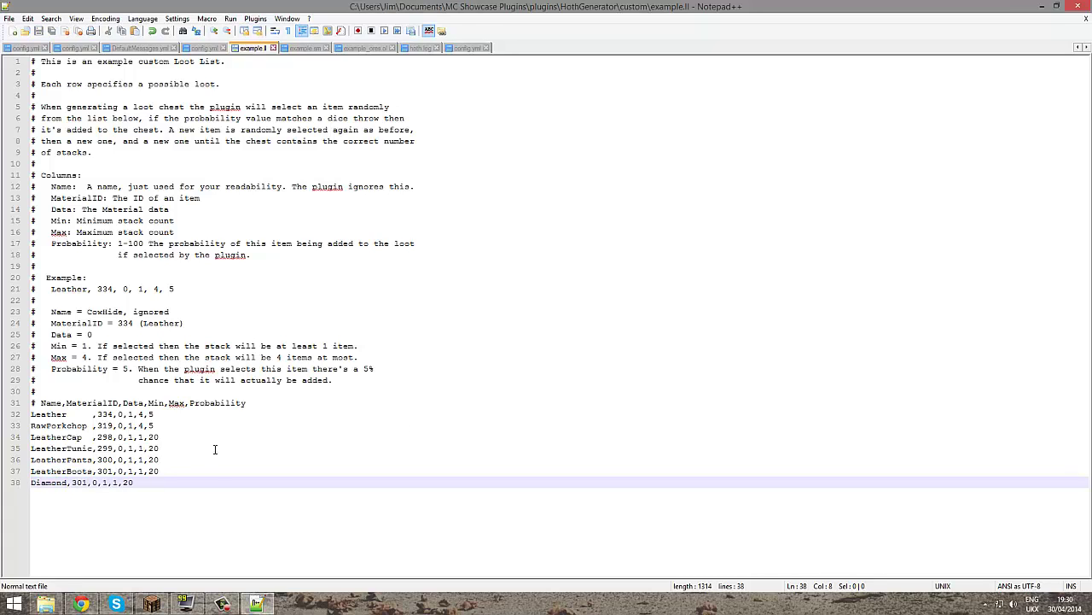
Set the Diamond row's material ID to 264 and save the file
left_click_drag(98, 483, 77, 483)
key("BackSpace")
key("BackSpace")
type("264")
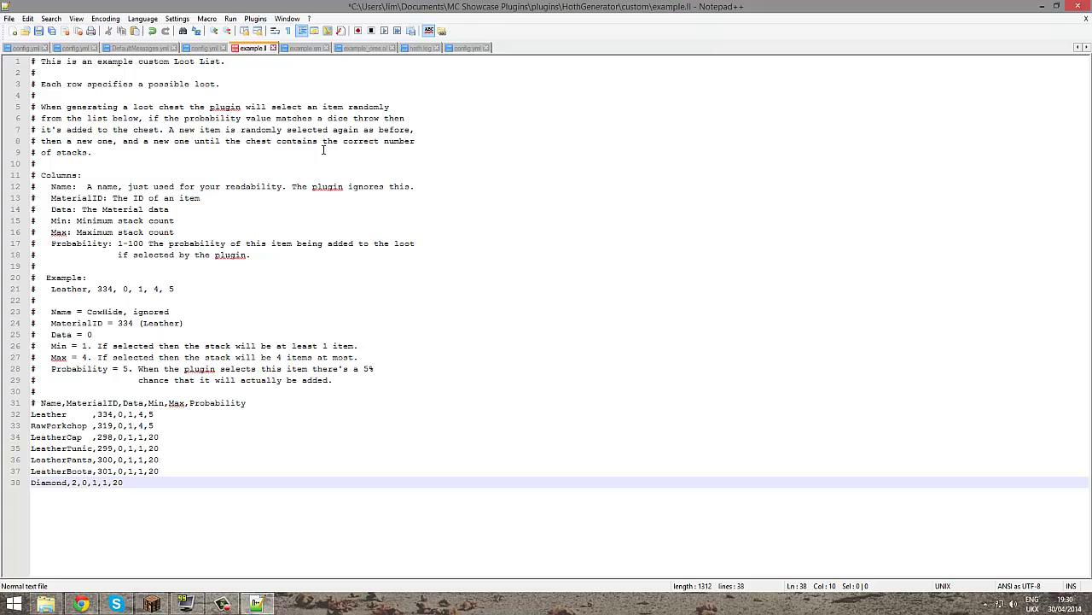
key("ctrl+s")
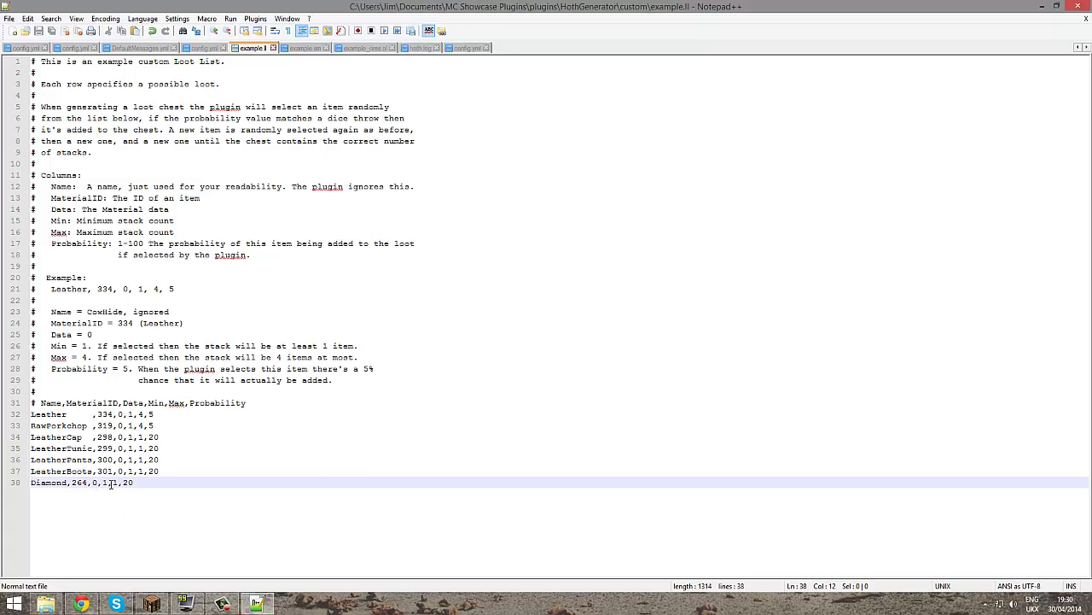
Set the Diamond row's maximum stack count to 12 and its probability to 50, and save the file
double_click(105, 483)
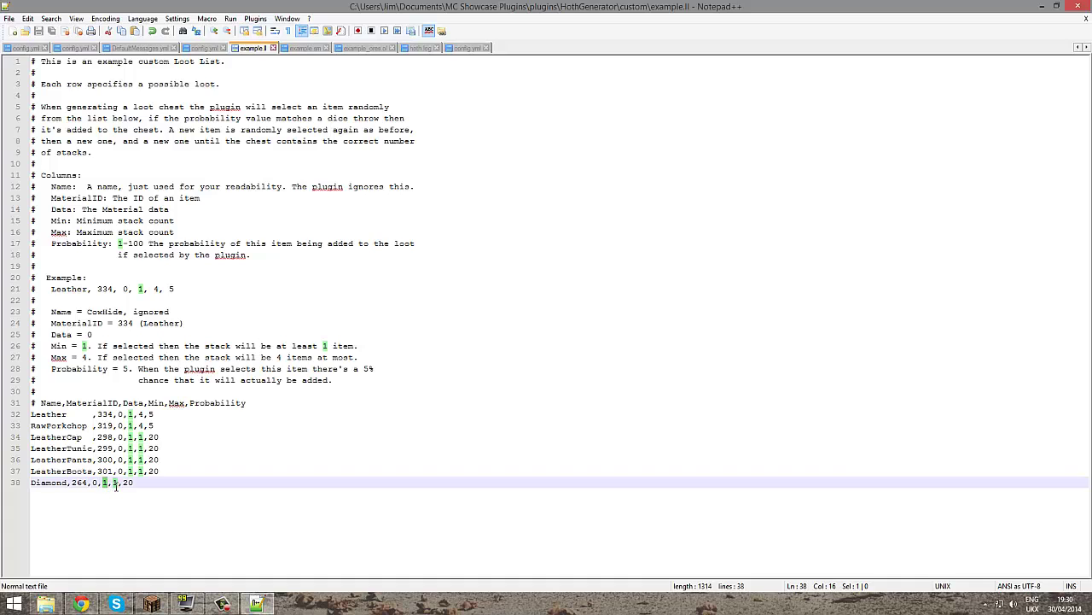
double_click(115, 483)
type("12")
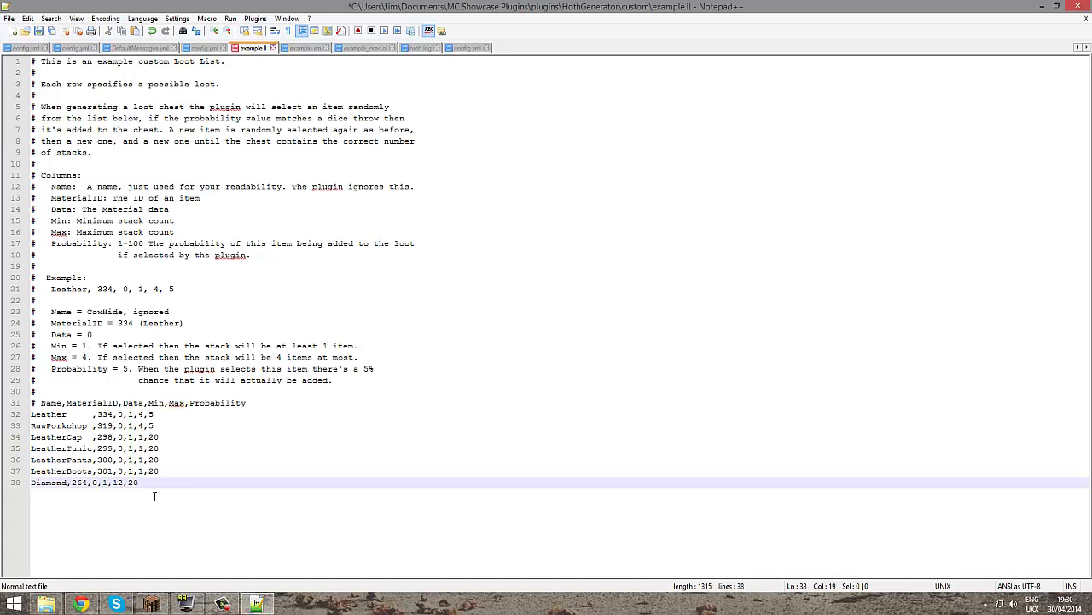
double_click(133, 482)
type("50")
key("ctrl+s")
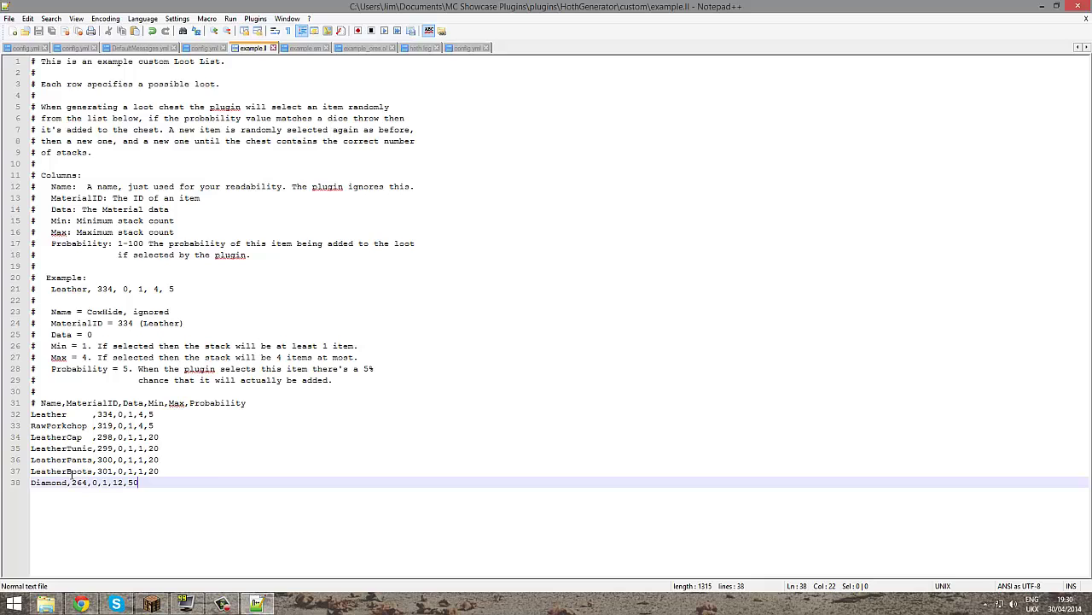
Duplicate the Diamond row on a new line directly below it
left_click(12, 484)
key("ctrl+c")
left_click(210, 494)
key("Return")
key("ctrl+v")
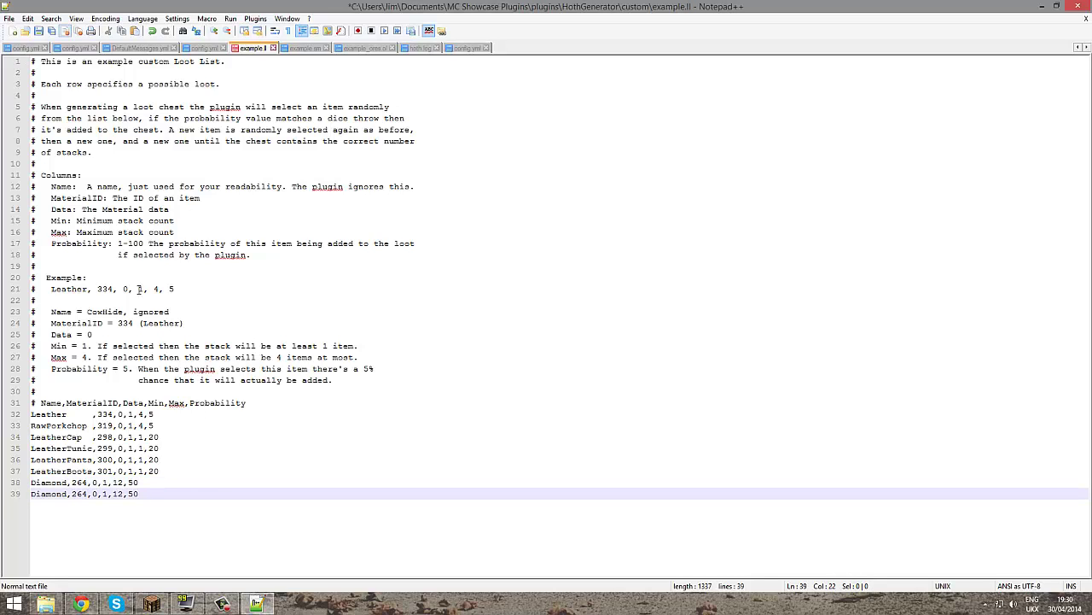
Replace the item name in the duplicated Diamond row with Stone
left_click_drag(138, 493, 69, 494)
double_click(31, 495)
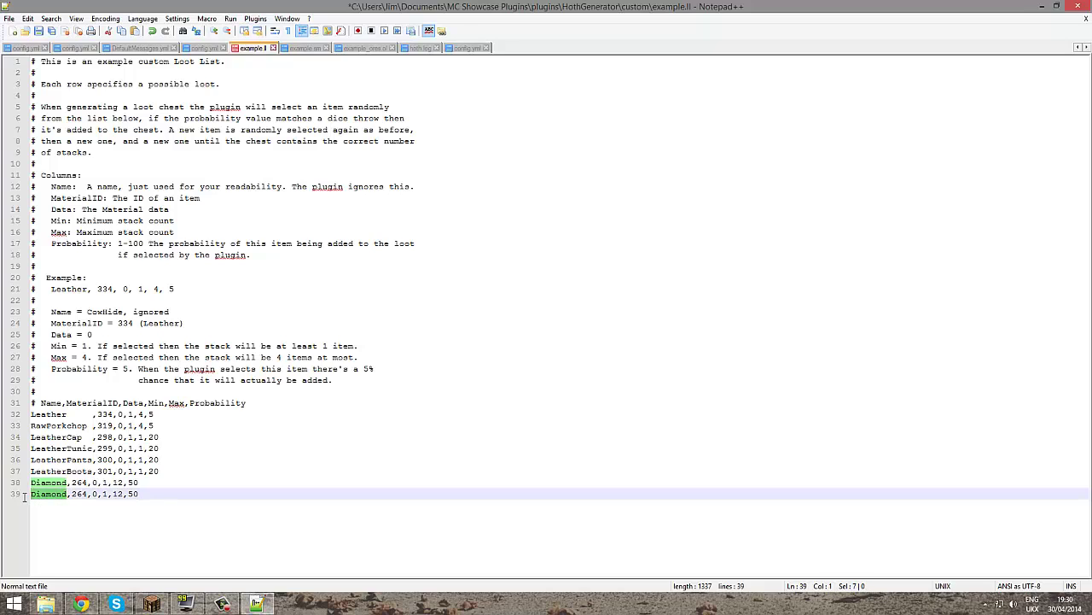
type("Stor")
key("BackSpace")
type("ne B;r")
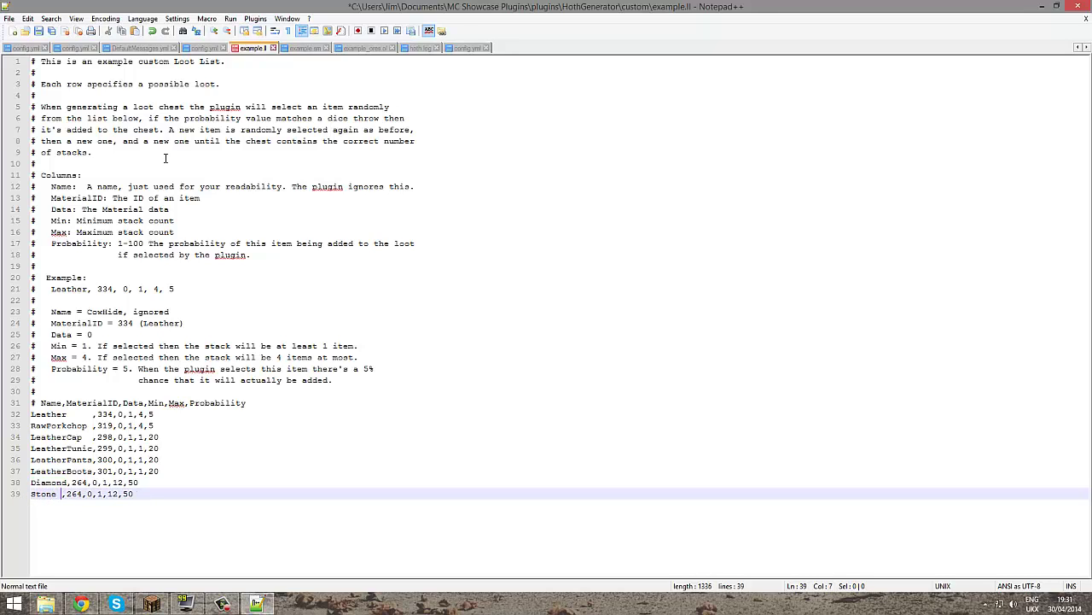
key("BackSpace")
key("BackSpace")
key("BackSpace")
key("BackSpace")
Give the Stone row material ID 1 and the name StoneHat, and save and close example.ll
double_click(70, 494)
type("1")
type("Hat")
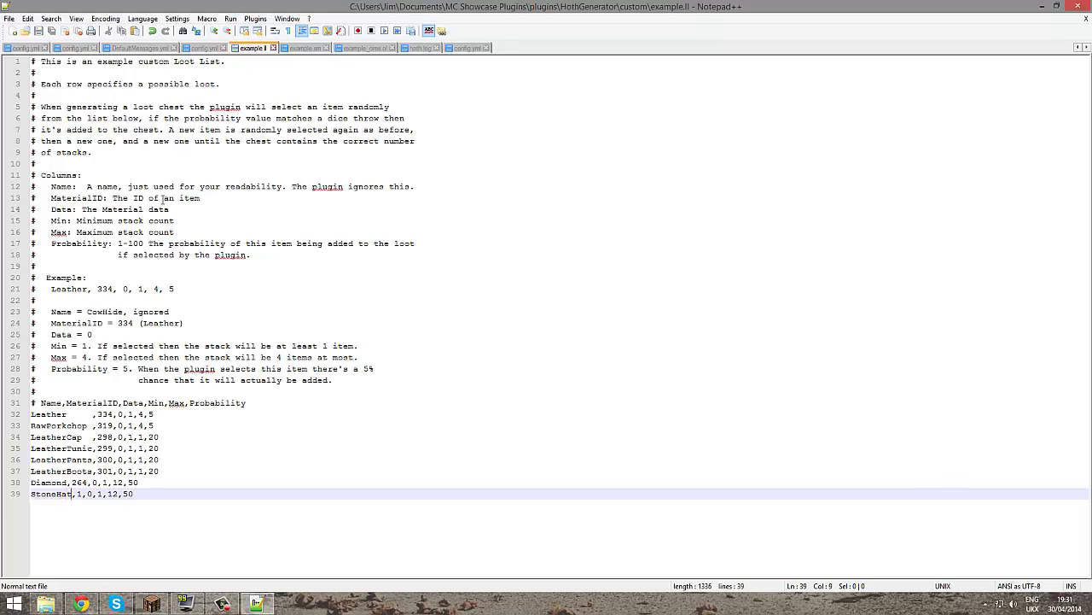
key("ctrl+s")
left_click(1079, 6)
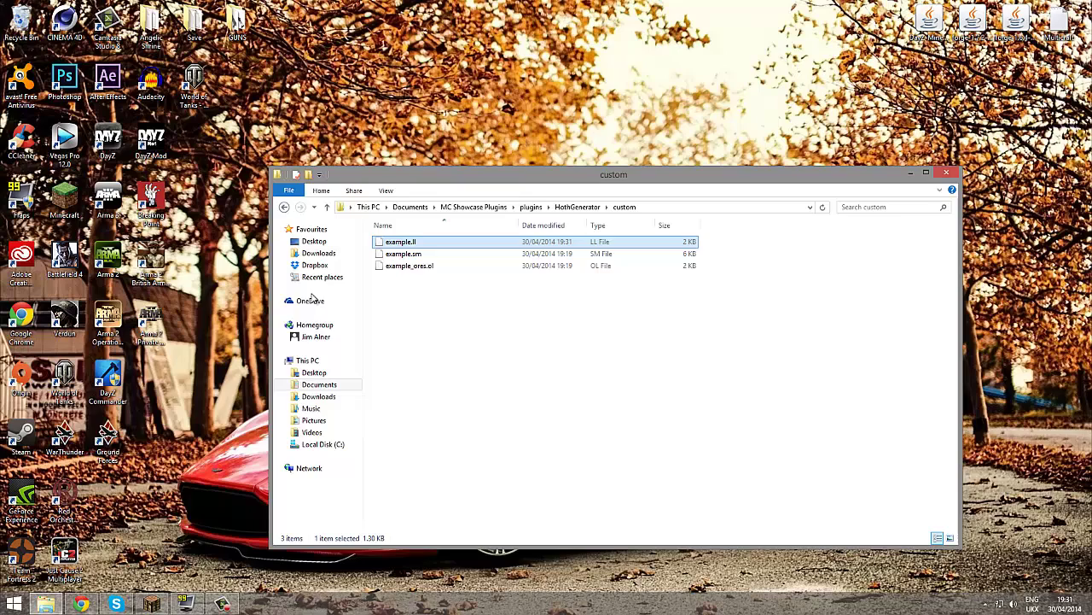
Open example.sm in Notepad++ and review its field descriptions, dungeon settings and block layer matrices
right_click(433, 260)
left_click(478, 276)
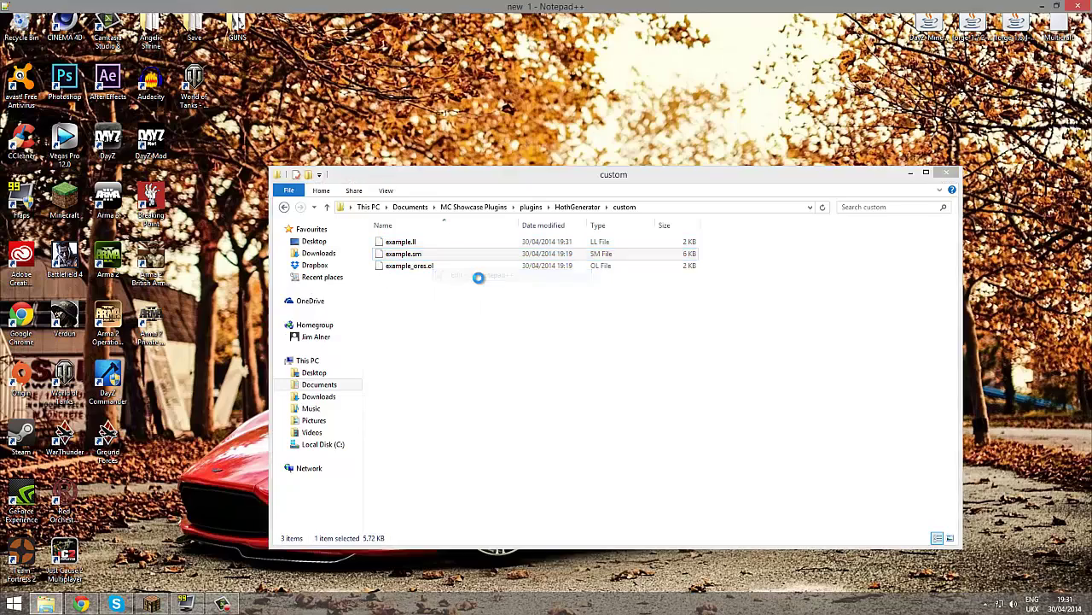
scroll(441, 293, "up", 9)
scroll(442, 312, "down", 9)
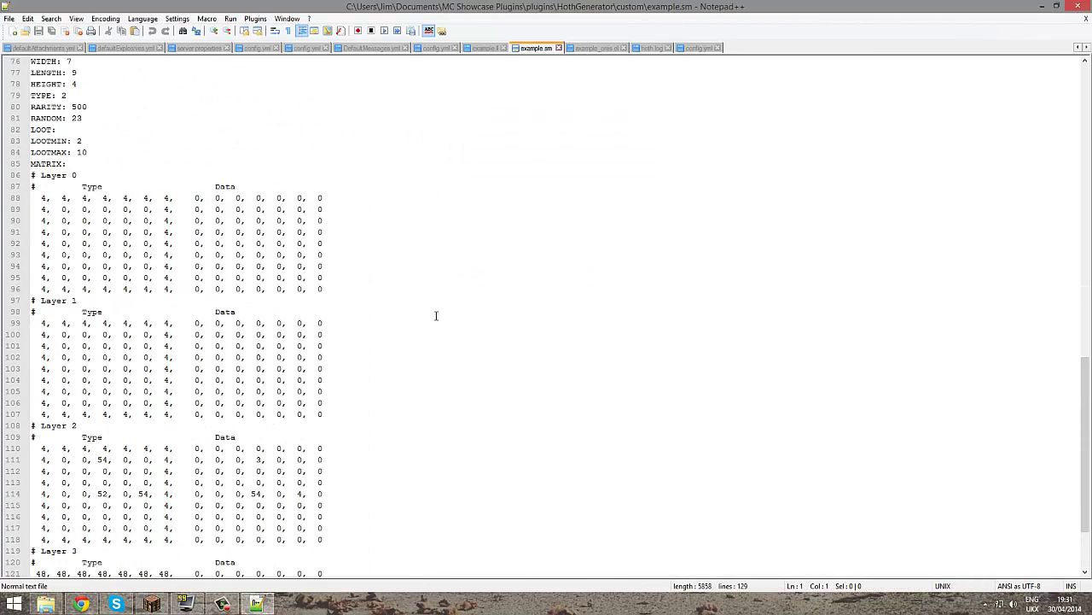
left_click_drag(525, 525, 32, 85)
left_click(268, 235)
scroll(292, 270, "up", 20)
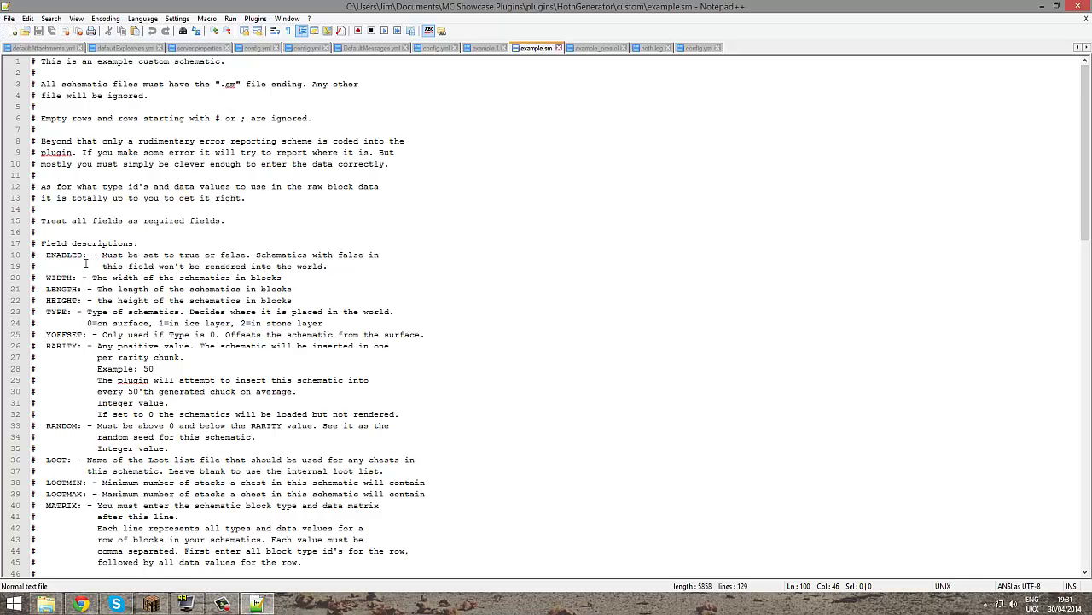
scroll(89, 262, "down", 14)
scroll(378, 357, "down", 1)
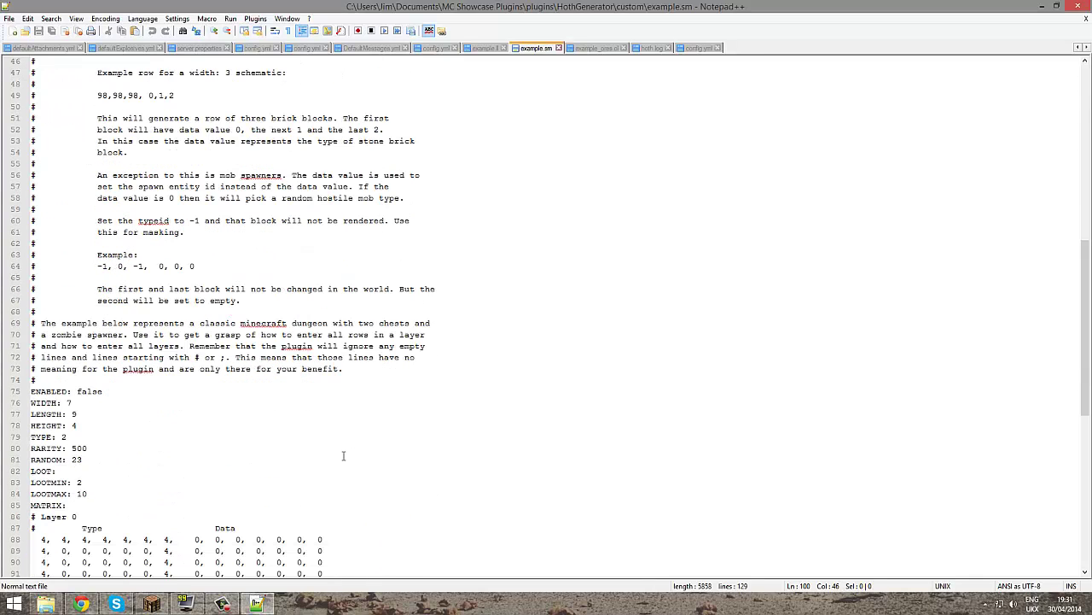
scroll(137, 379, "down", 13)
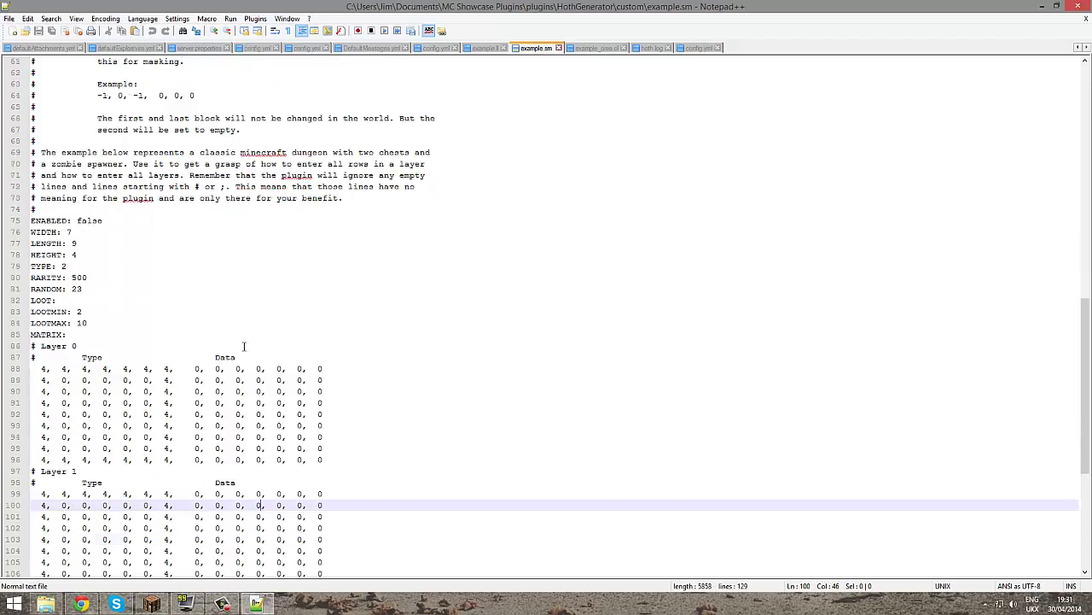
Close example.sm and open example_ores.ol in Notepad++ to view the example ore list
left_click(1077, 6)
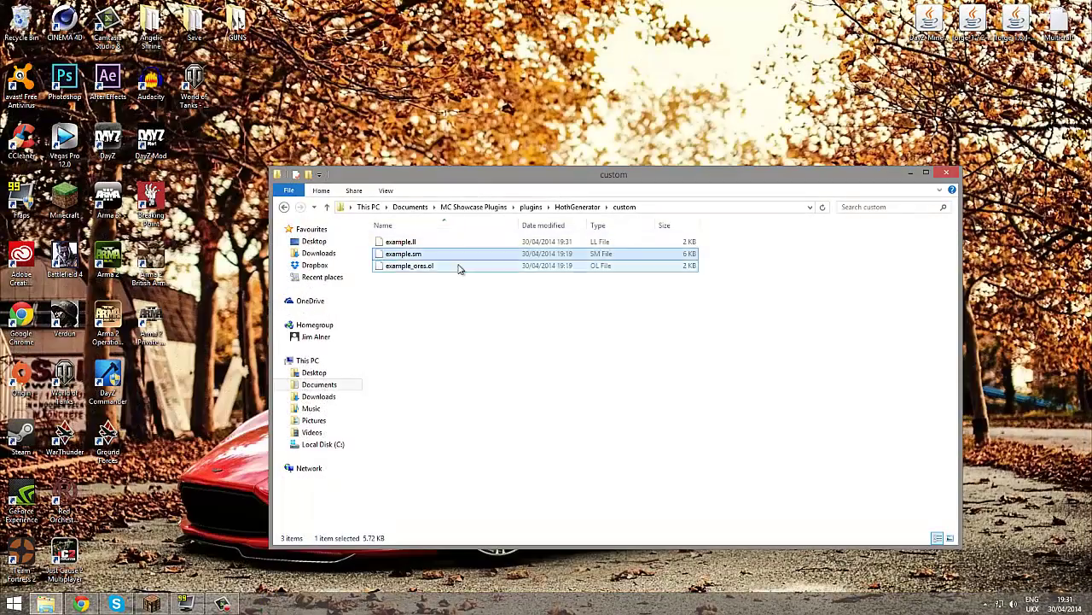
right_click(458, 268)
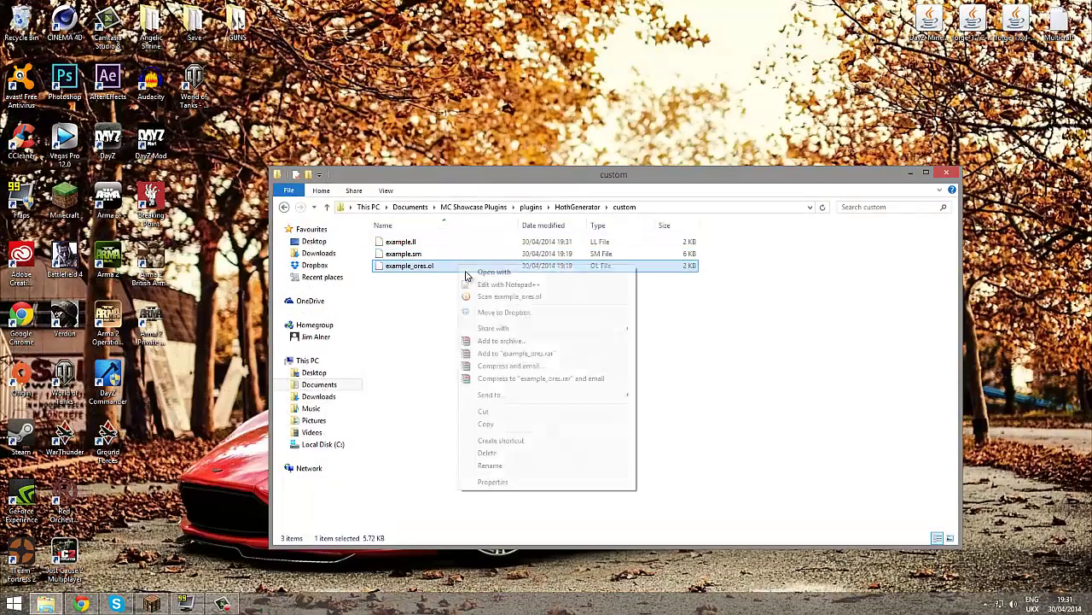
left_click(494, 287)
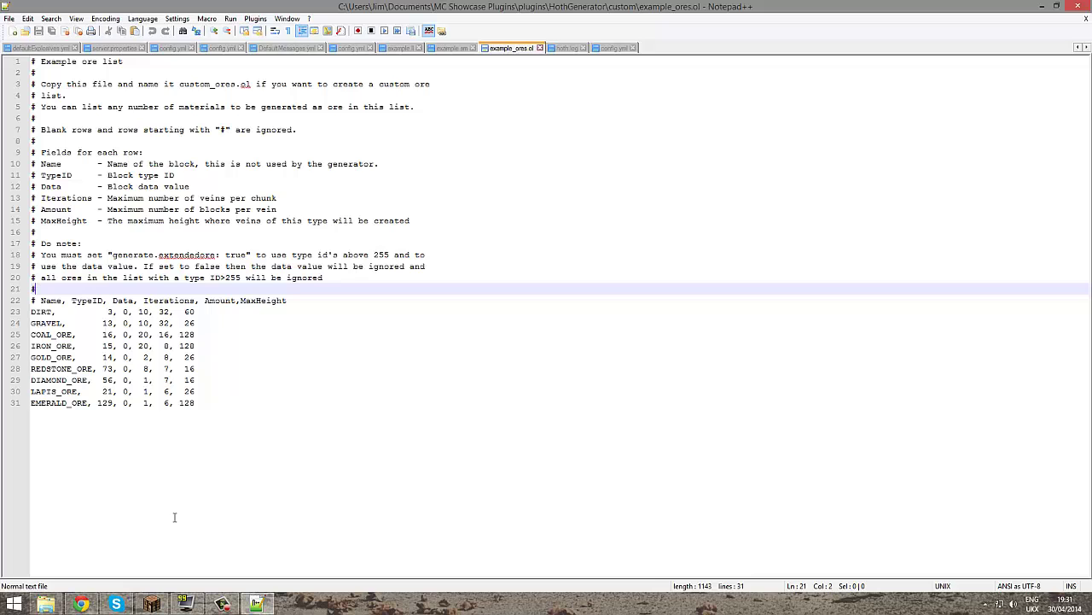
Examine the ore rows in example_ores.ol, including their type IDs, data values, iterations, amounts and maximum heights
left_click_drag(256, 411, 36, 323)
left_click(137, 357)
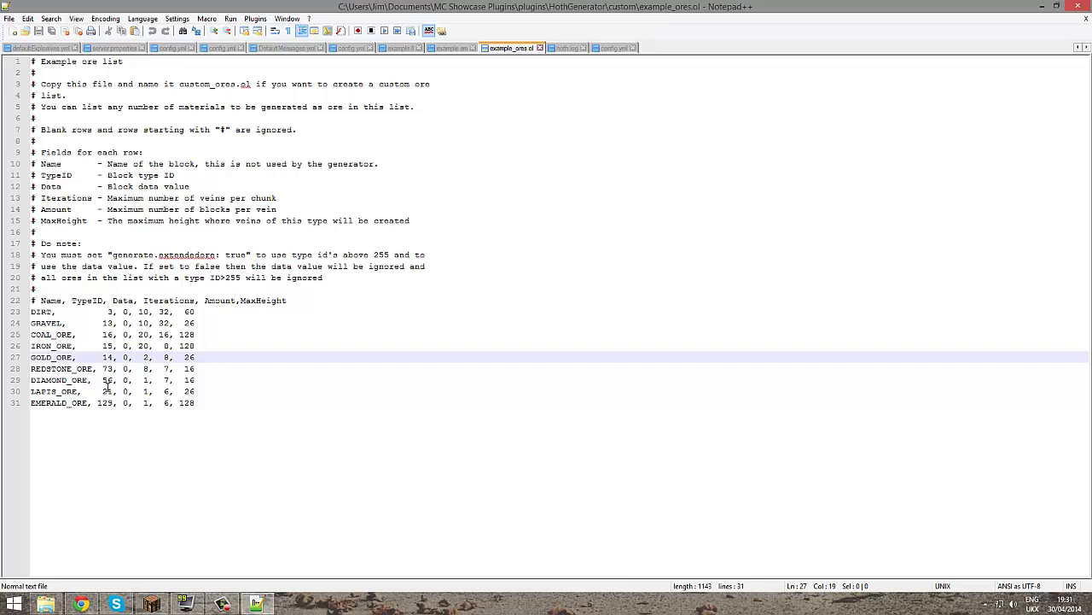
left_click_drag(128, 313, 129, 432)
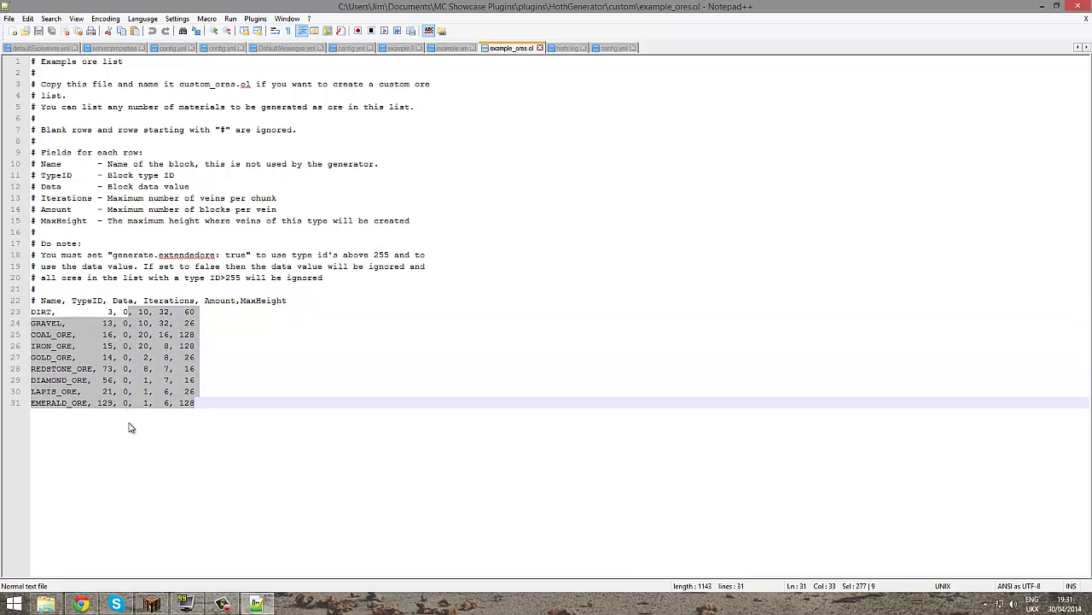
left_click(133, 419)
left_click(146, 389)
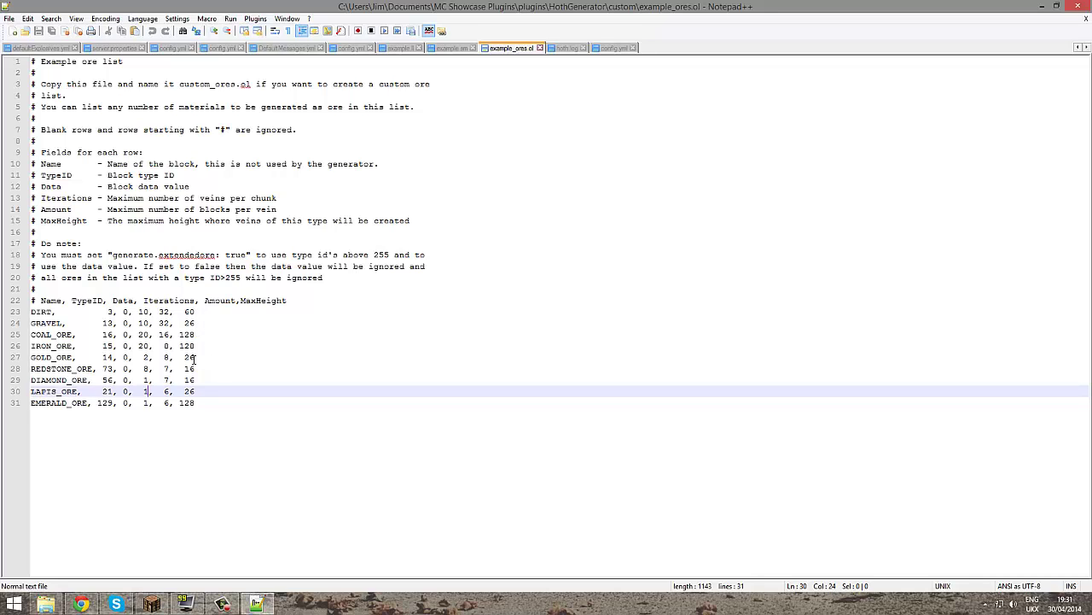
Set the GOLD_ORE row's MaxHeight to 40 and its Amount to 20, and save example_ores.ol
double_click(183, 358)
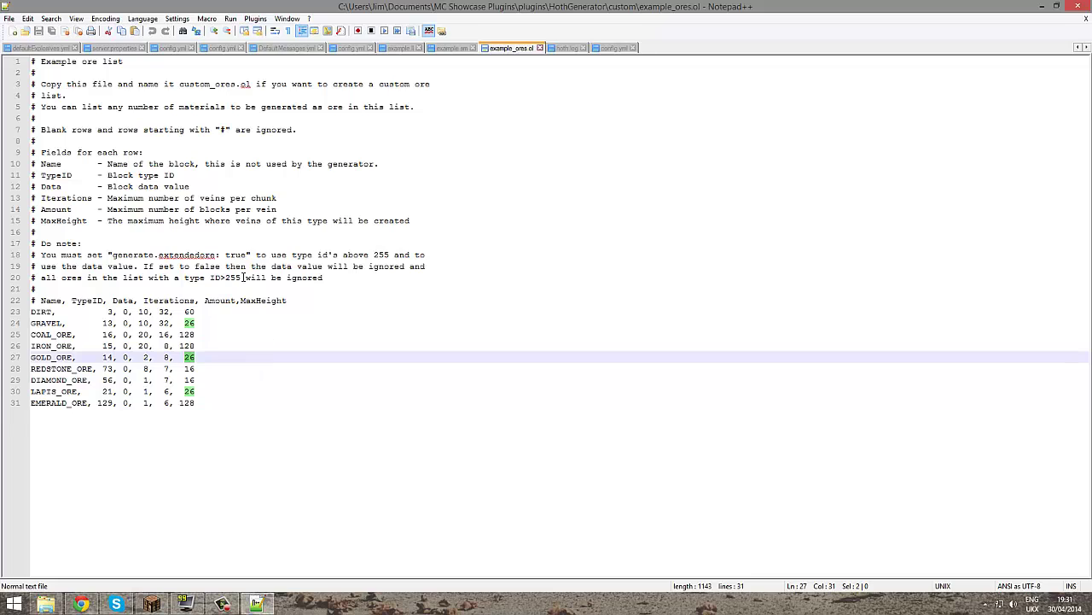
type("40")
key("Left")
key("BackSpace")
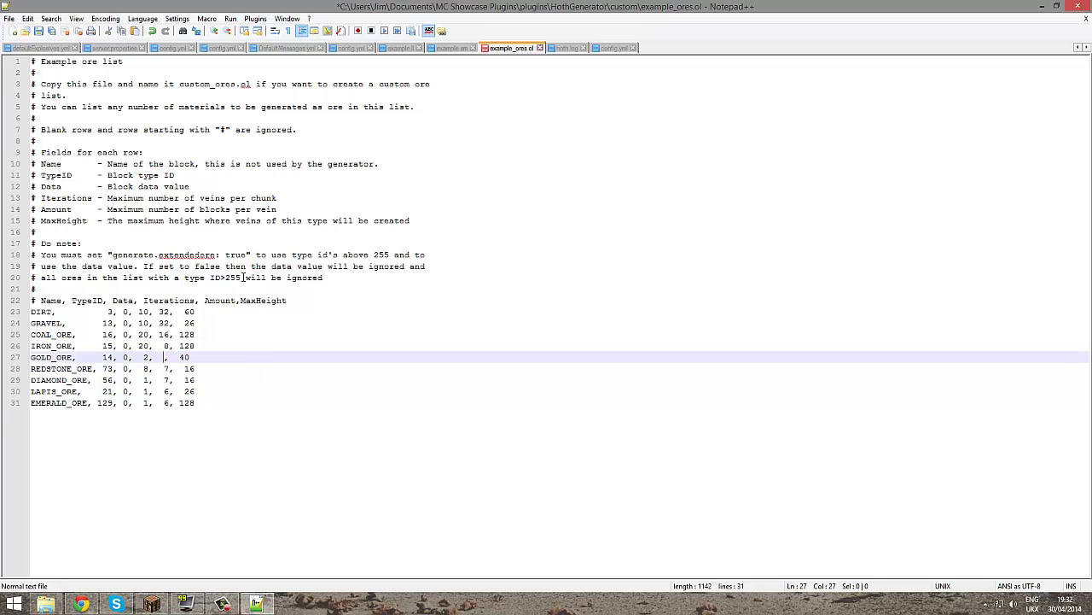
type("20")
key("ctrl+s")
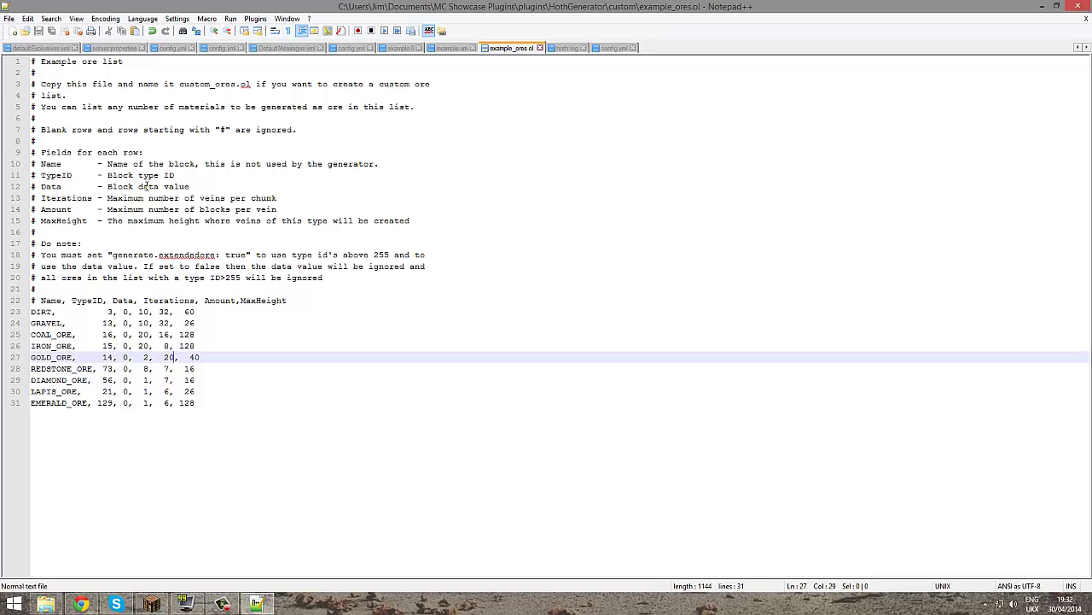
Set the GOLD_ORE row's Iterations to 8, save example_ores.ol and close Notepad++
left_click_drag(156, 300, 201, 381)
left_click(192, 402)
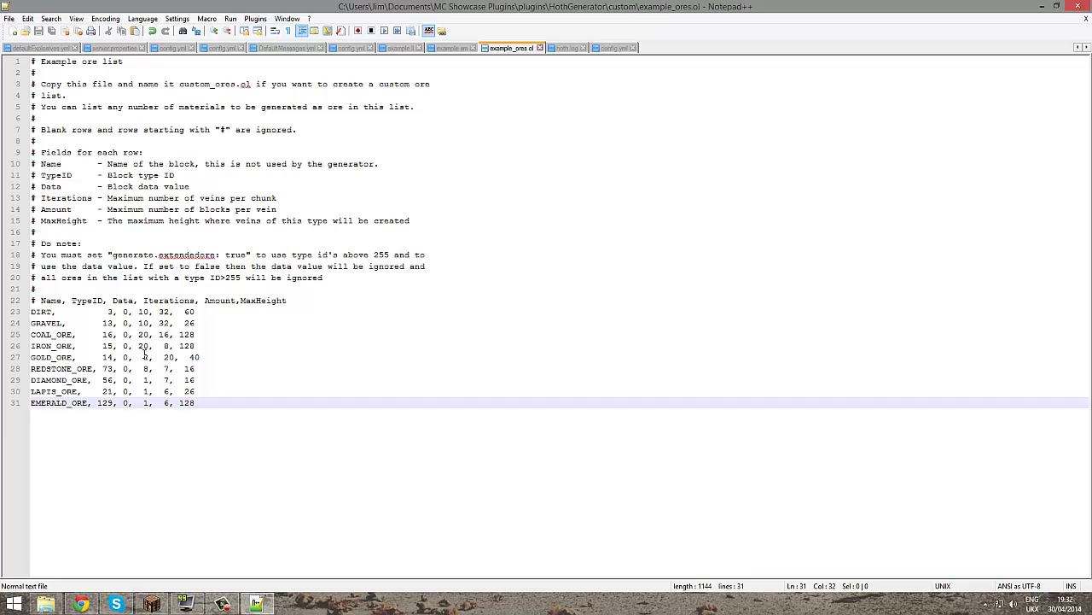
left_click_drag(143, 357, 149, 361)
type("8")
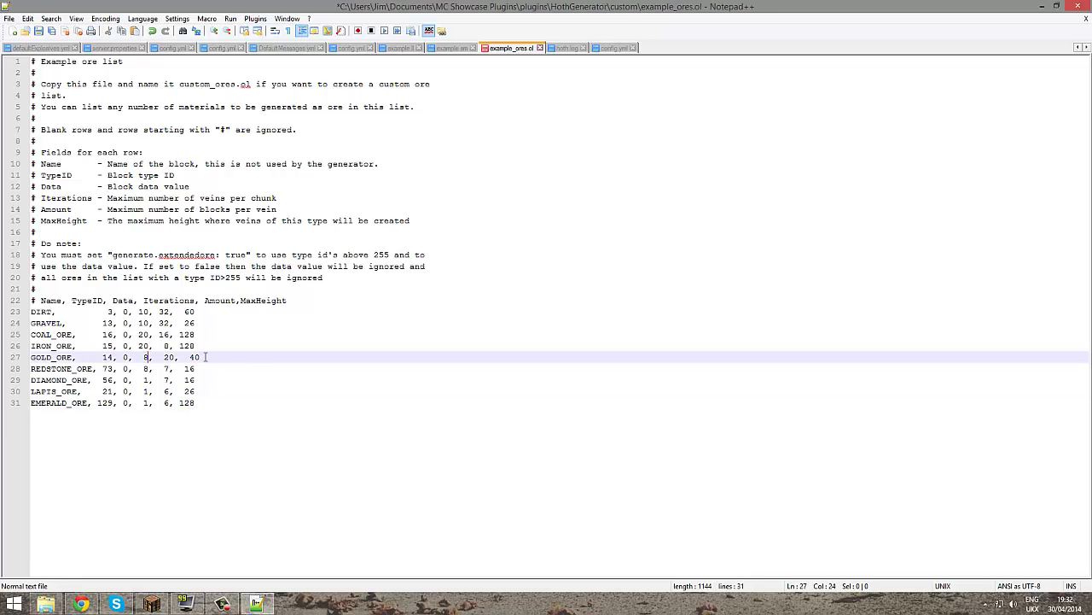
key("ctrl+d")
key("ctrl+s")
key("alt+F4")
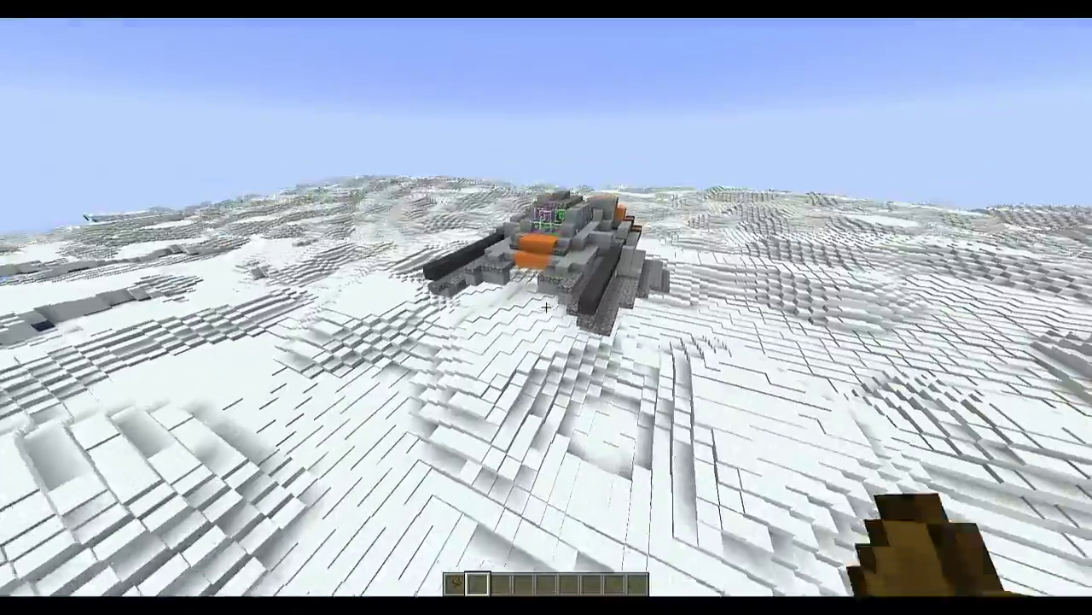
Switch to Minecraft and fly around the grey and orange speeder build in the snowy world
key("2")
key("w")
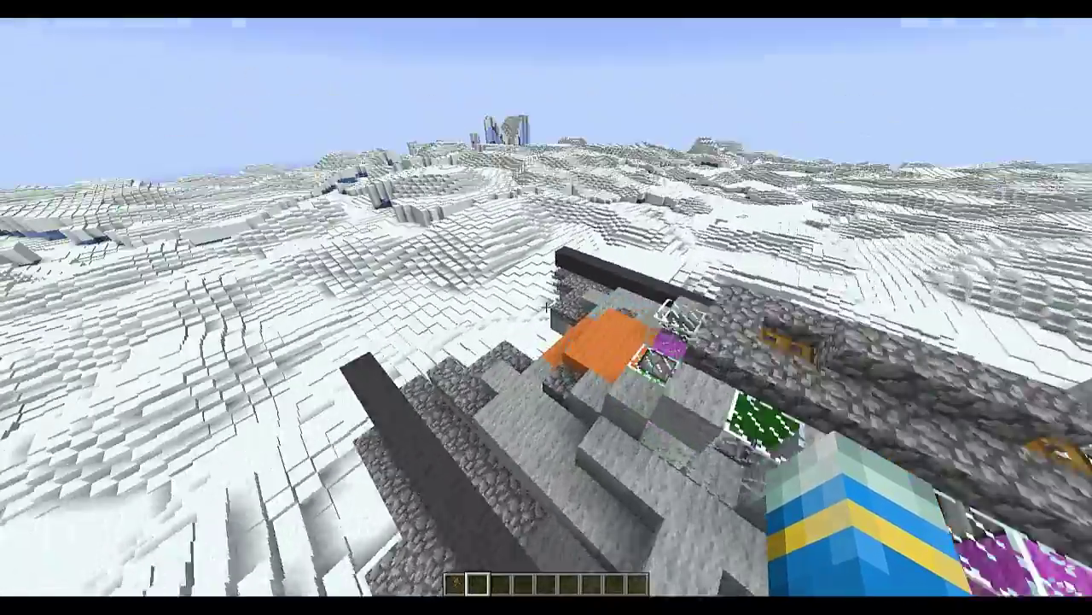
key("1")
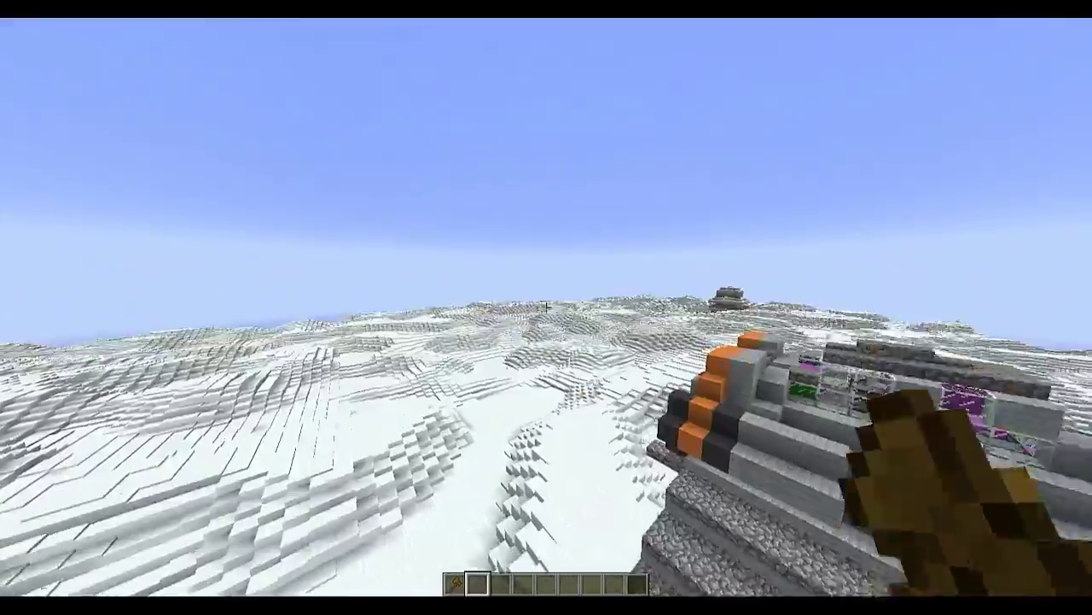
key("2")
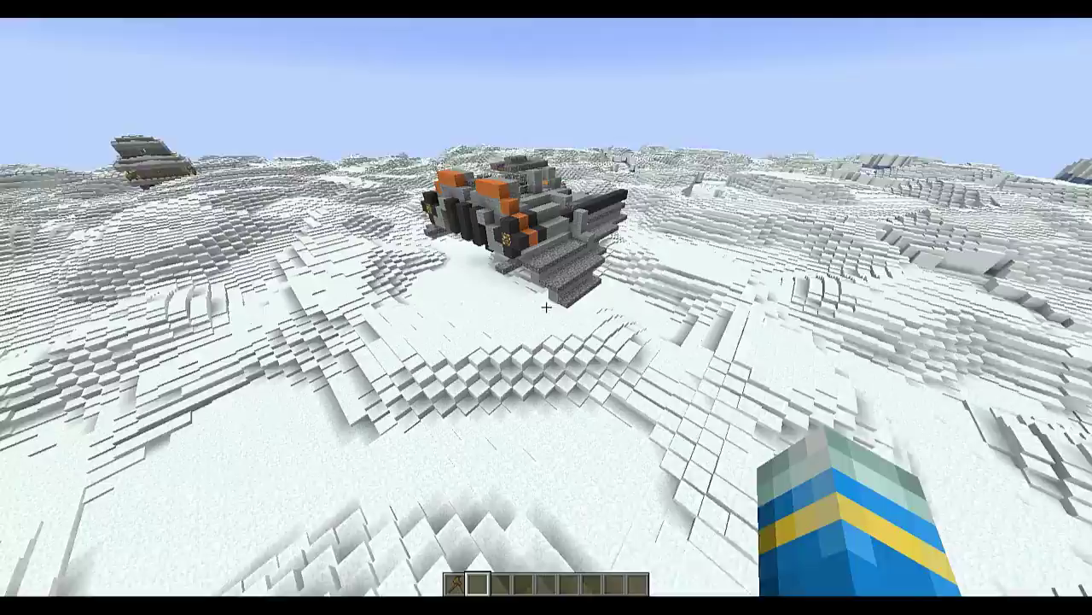
key("1")
key("2")
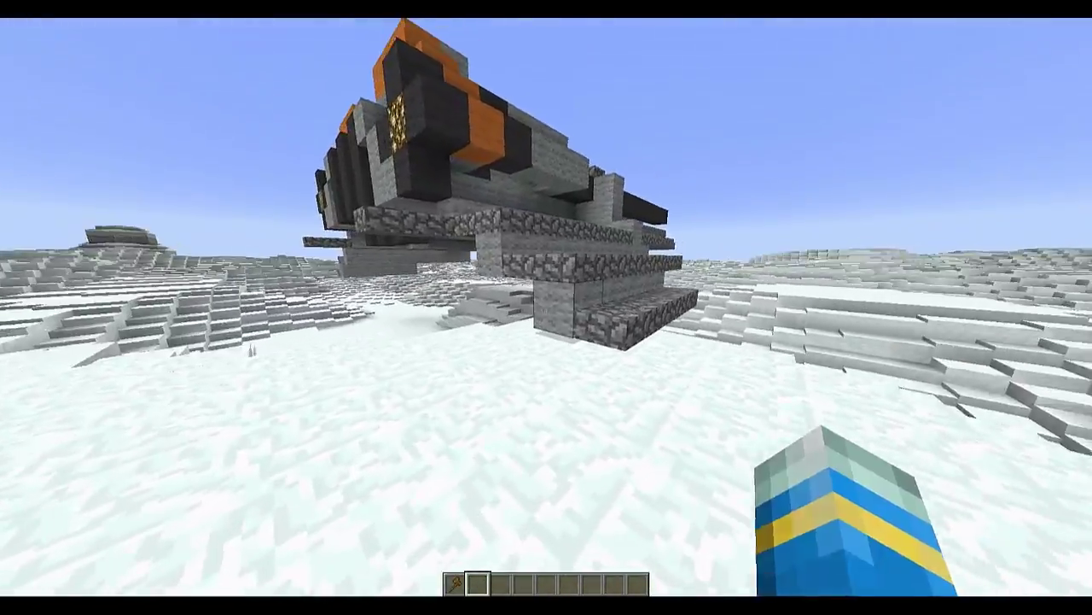
Place a light grey wool block in the snow near the speeder and set the first selection position there
middle_click(547, 308)
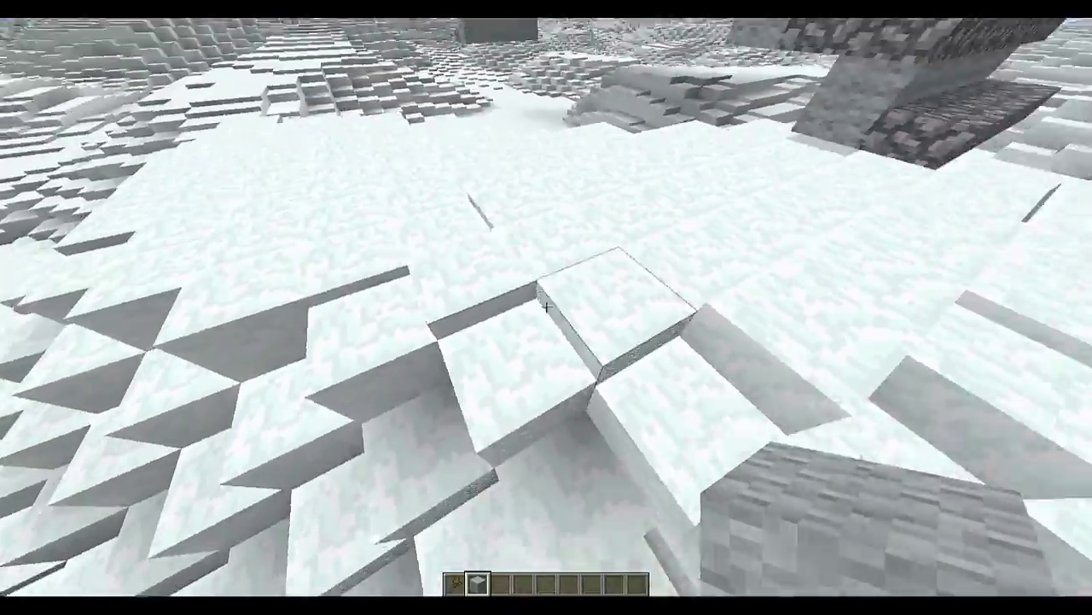
right_click(546, 307)
left_click(546, 307)
left_click(546, 307)
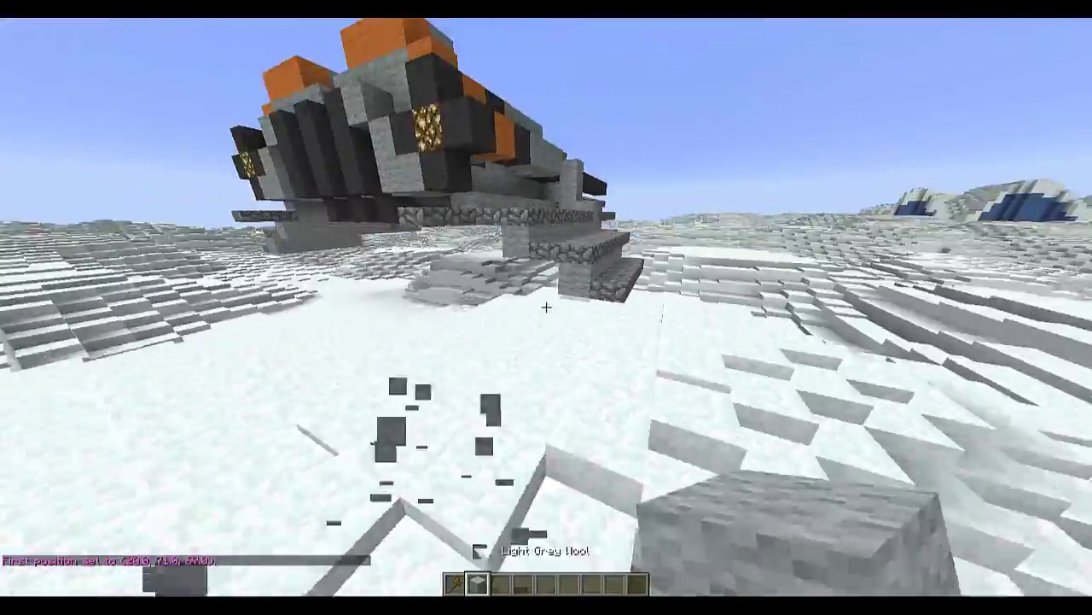
Fly above the opposite corner of the speeder and set the second selection position with //pos2
key("w")
key("space")
key("space")
scroll(546, 307, "up", 1)
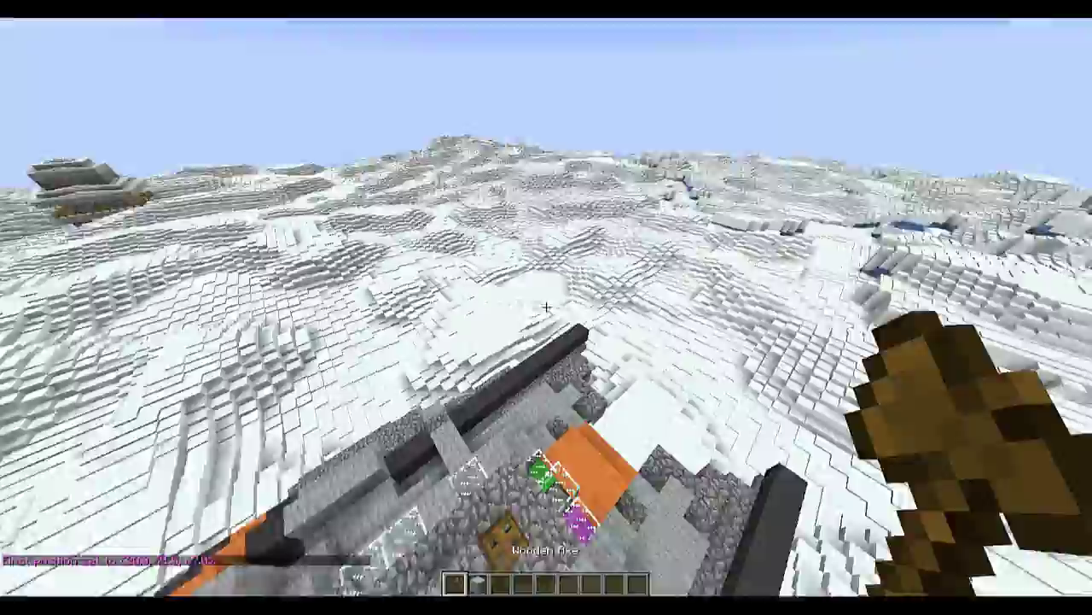
scroll(546, 308, "down", 3)
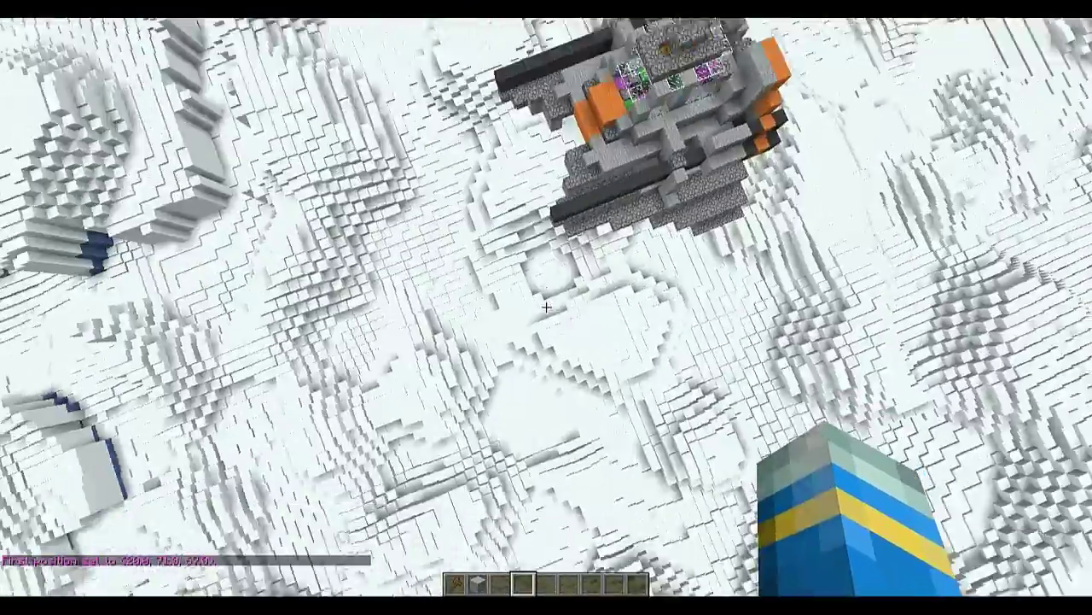
key("slash")
type("/pos2")
key("Return")
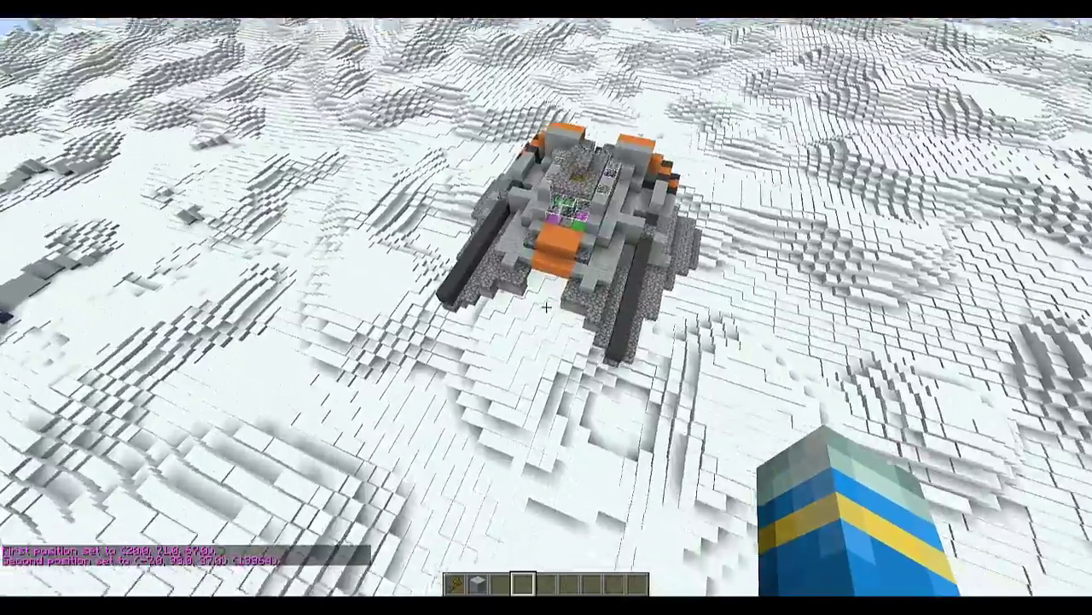
Export the selected speeder region with the command /hothexport speeder
key("shift")
key("w")
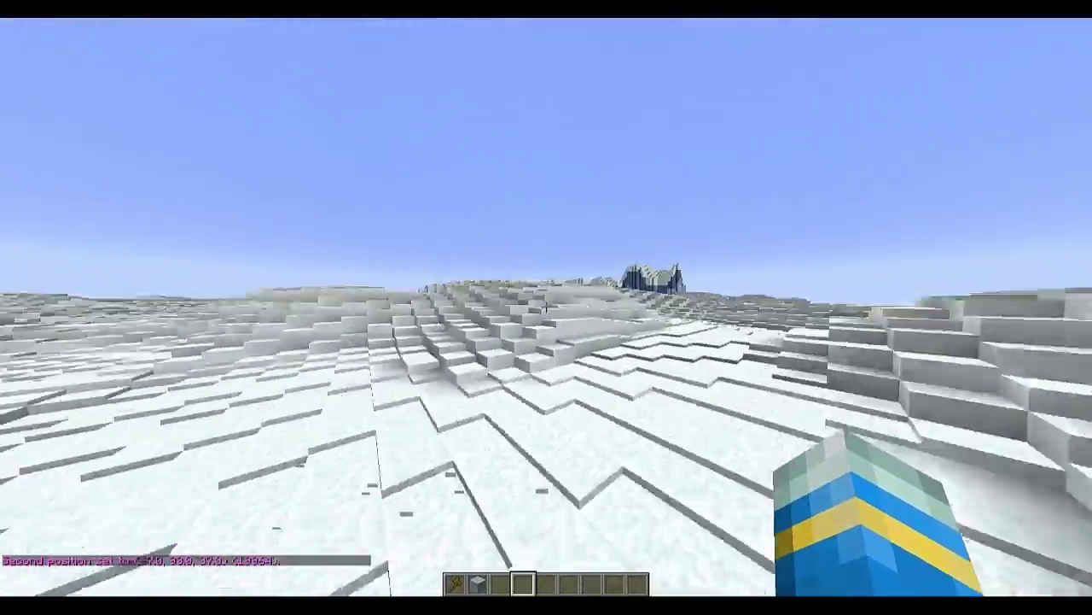
key("w")
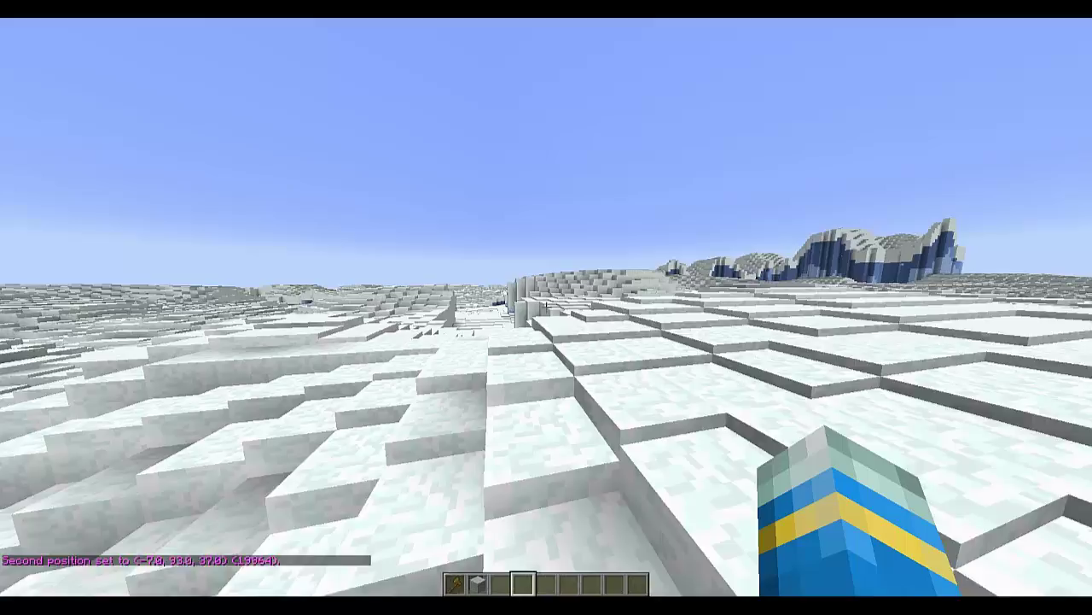
key("w")
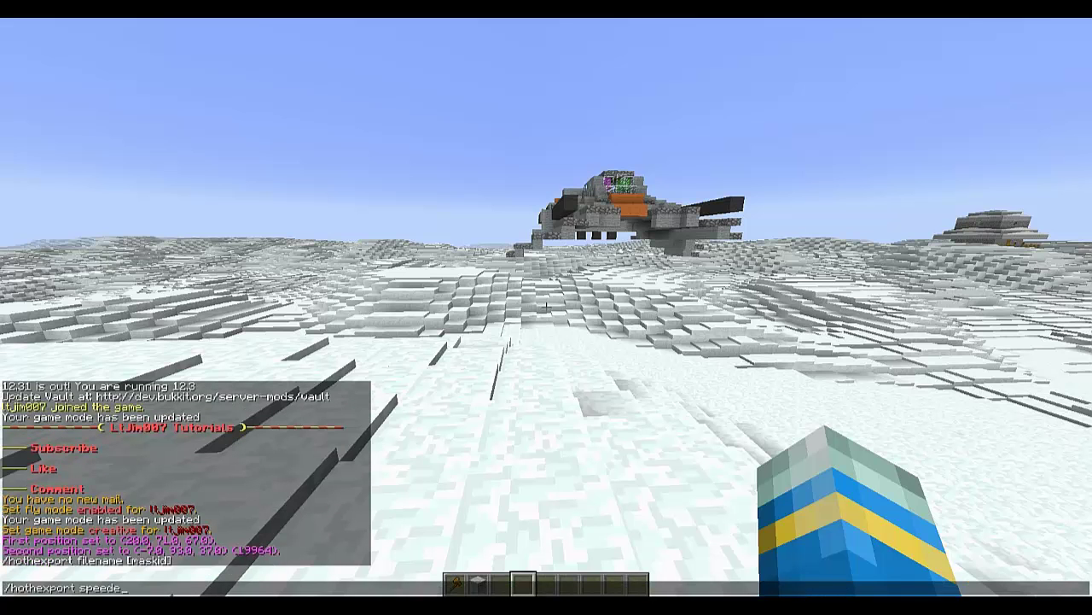
key("space")
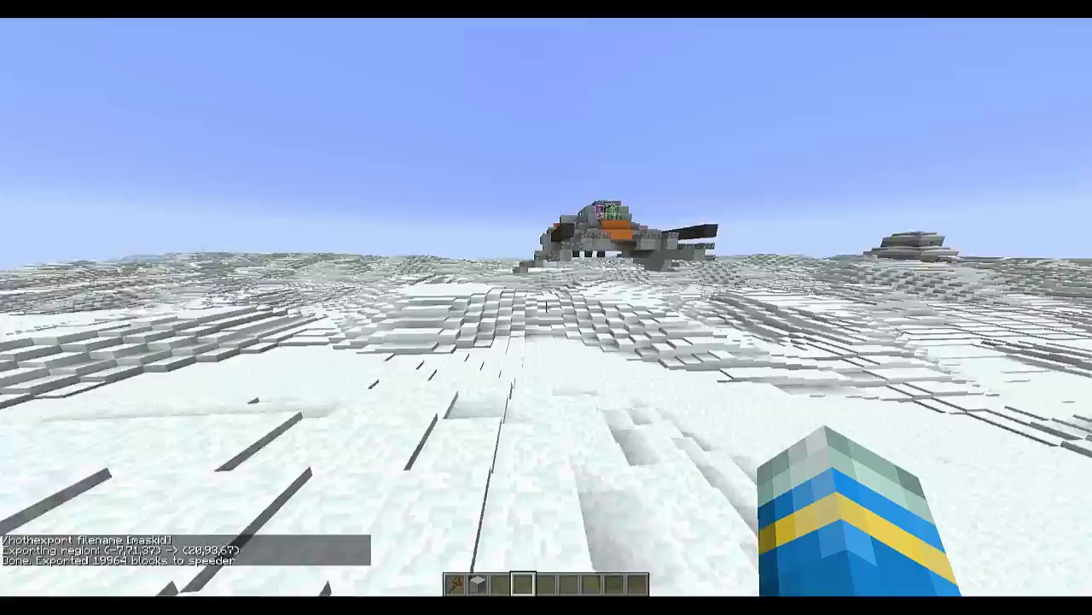
Fly underneath and past the speeder build to view it from below
key("w")
key("w")
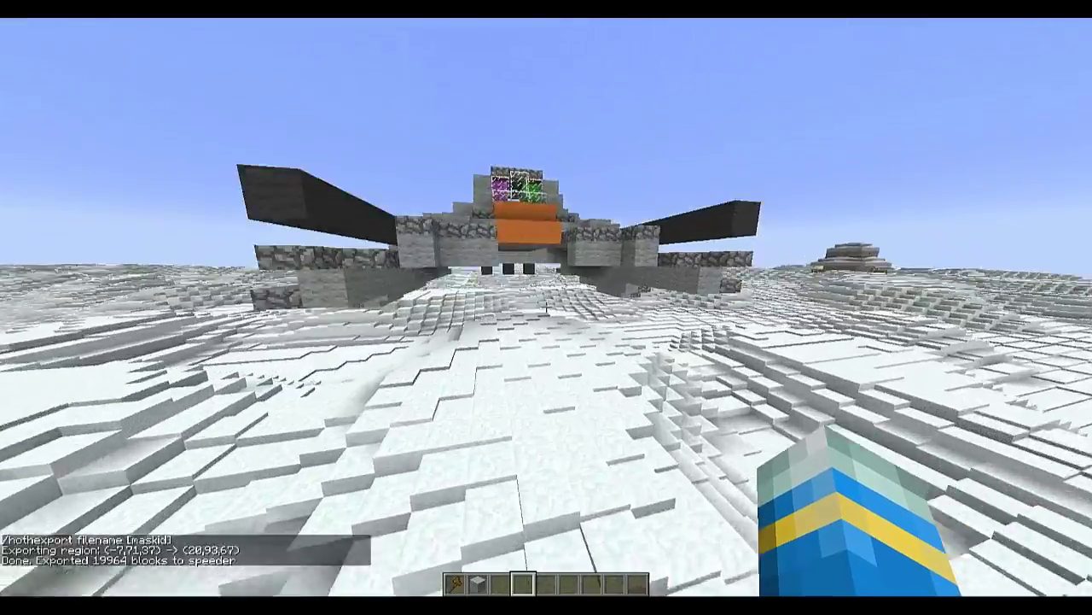
key("t")
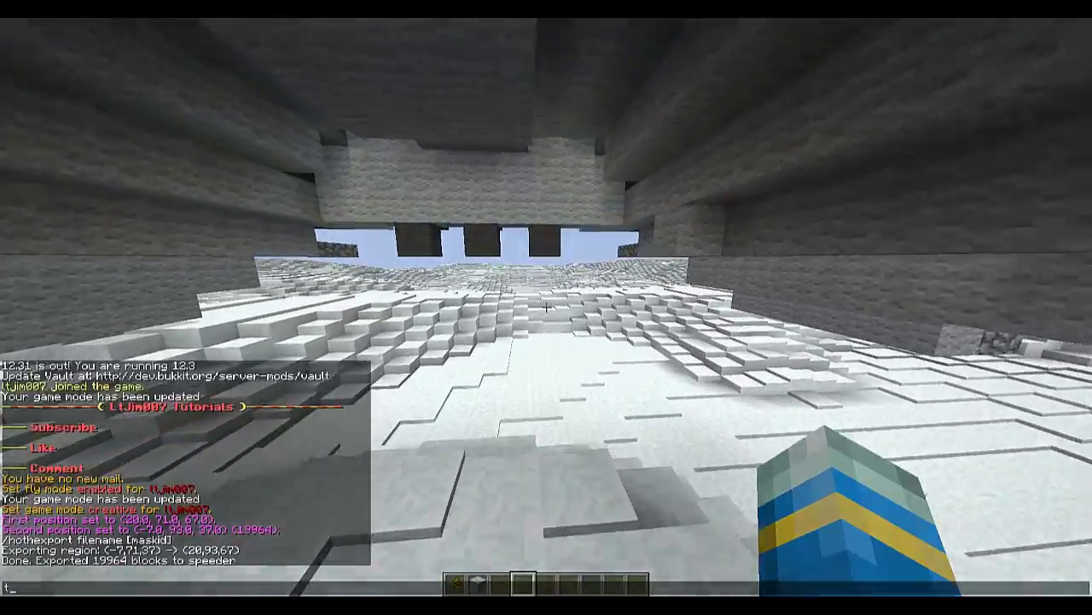
key("Escape")
key("w")
key("w")
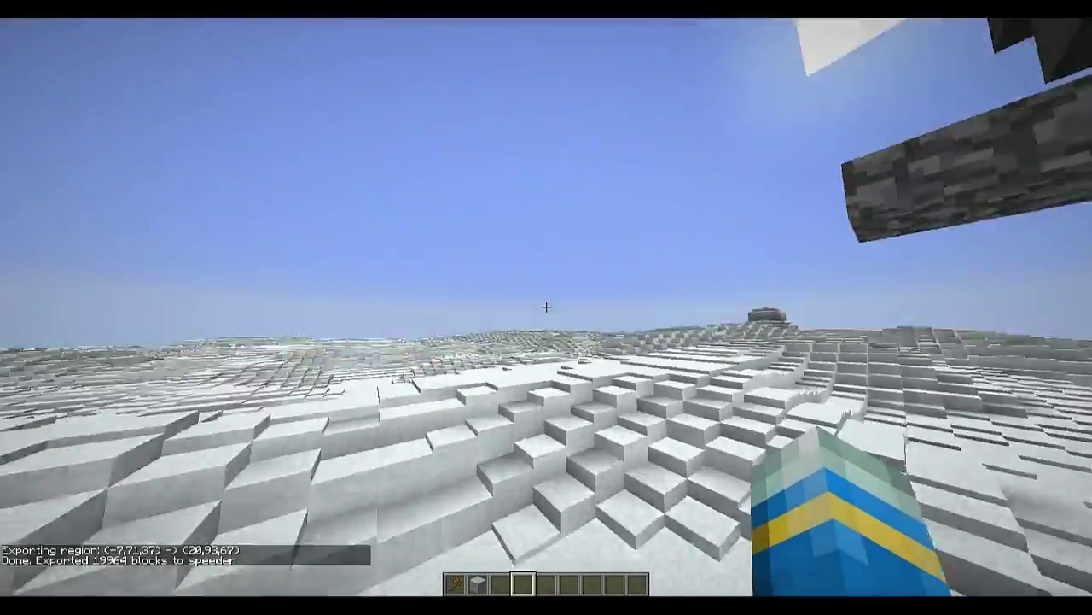
key("space")
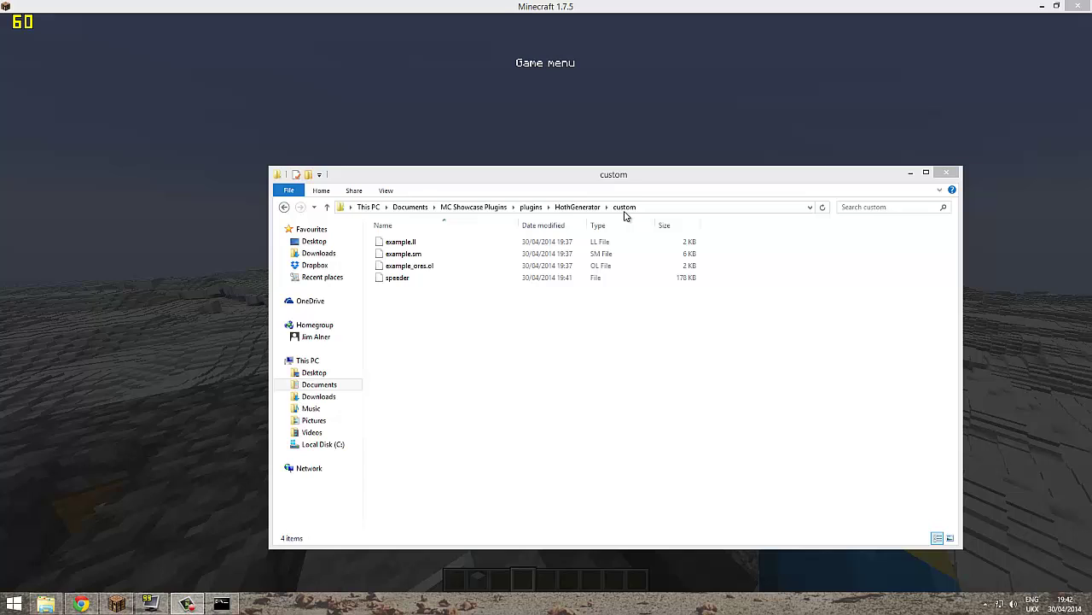
Open example.sm from the HothGenerator custom folder in Notepad++, review its file-ending rule and dungeon settings, and close it
left_click_drag(505, 405, 459, 253)
left_click(453, 255)
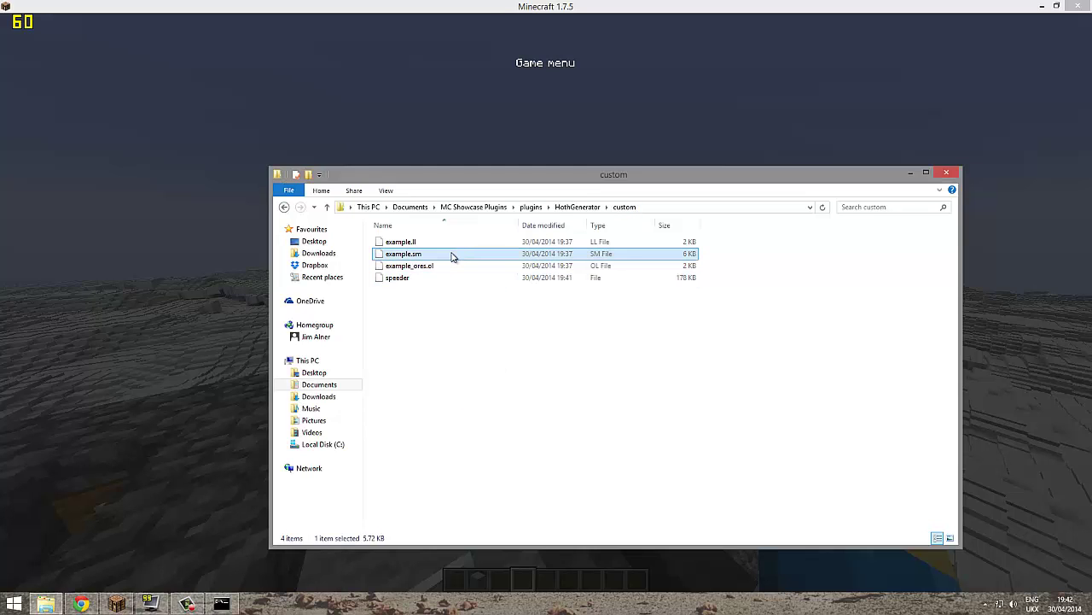
right_click(454, 254)
left_click(511, 272)
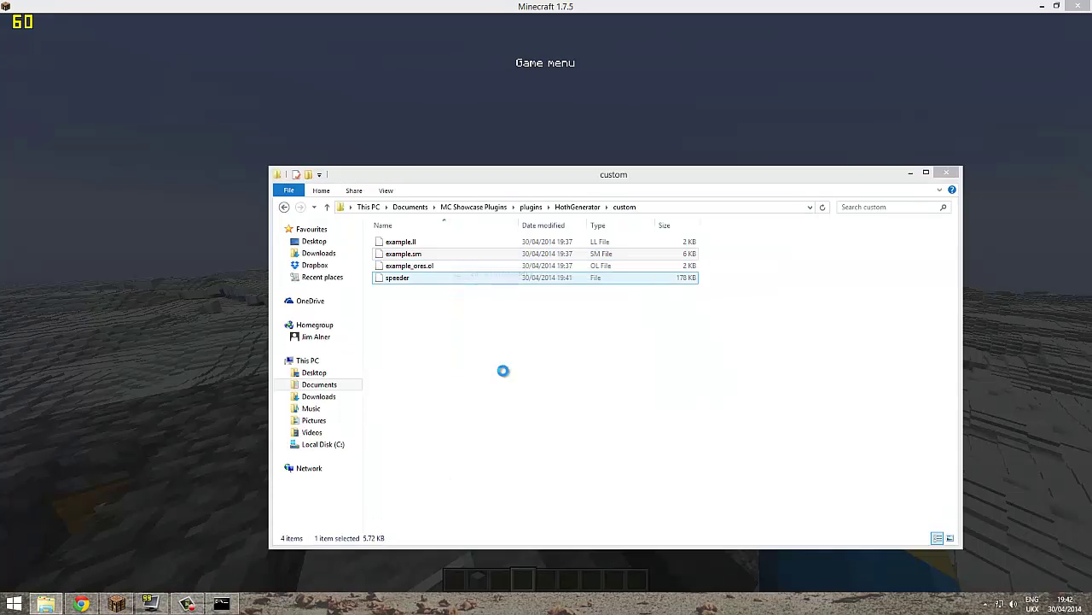
scroll(427, 327, "down", 5)
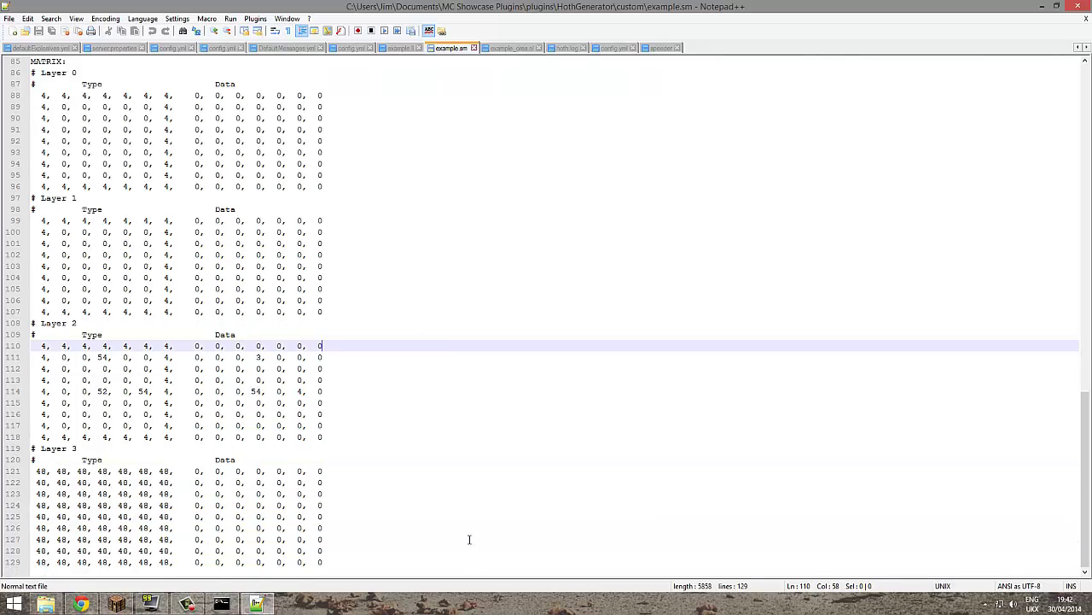
scroll(469, 539, "up", 20)
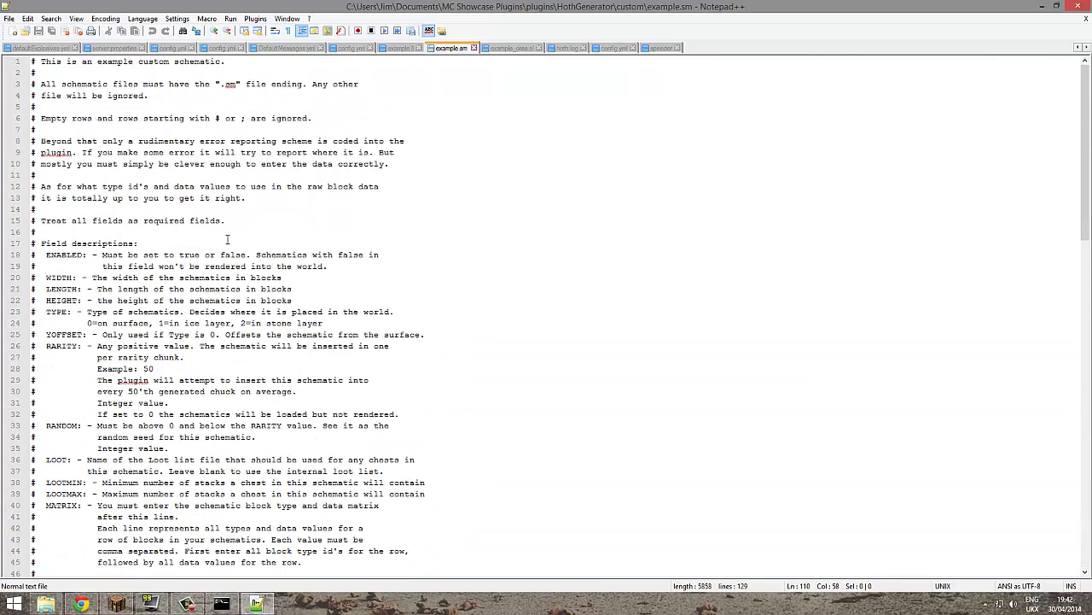
scroll(227, 240, "down", 15)
left_click_drag(281, 480, 10, 339)
left_click(343, 358)
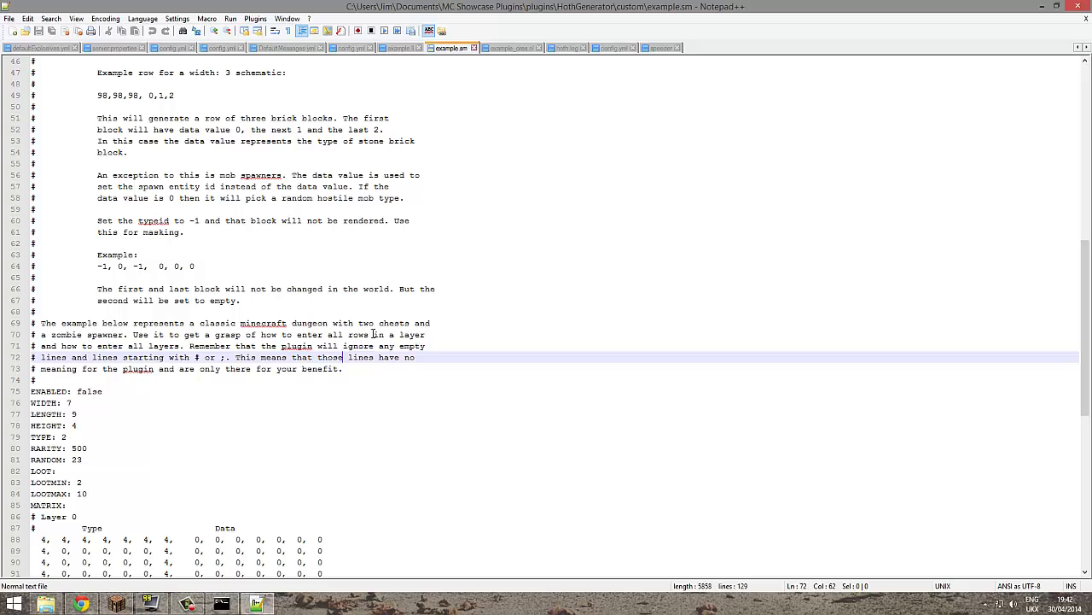
left_click(1077, 6)
Rename the exported speeder file in the custom folder to speeder.sm
right_click(398, 281)
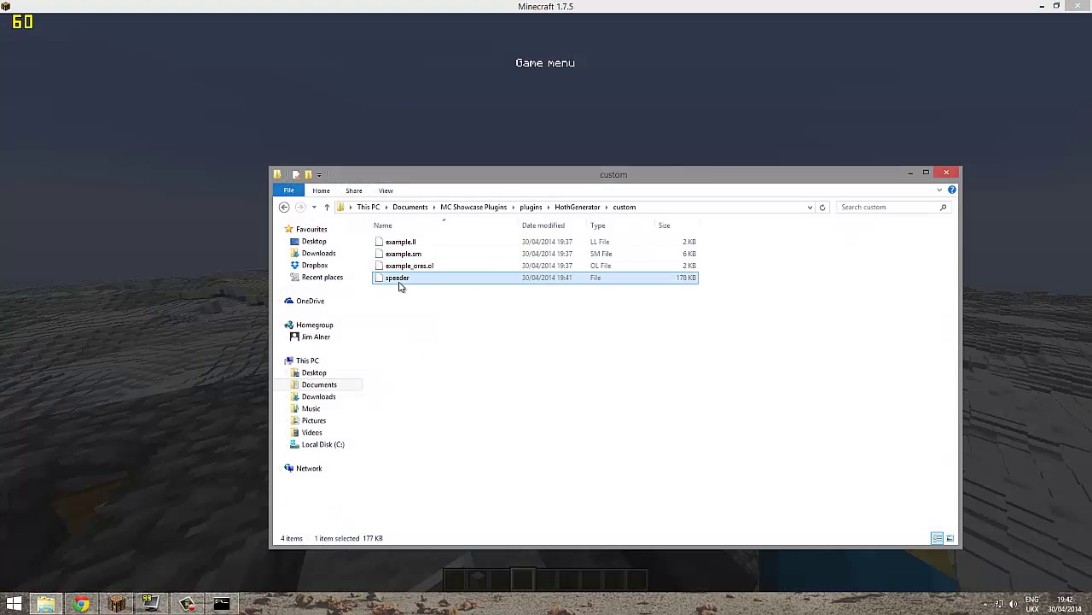
left_click(447, 483)
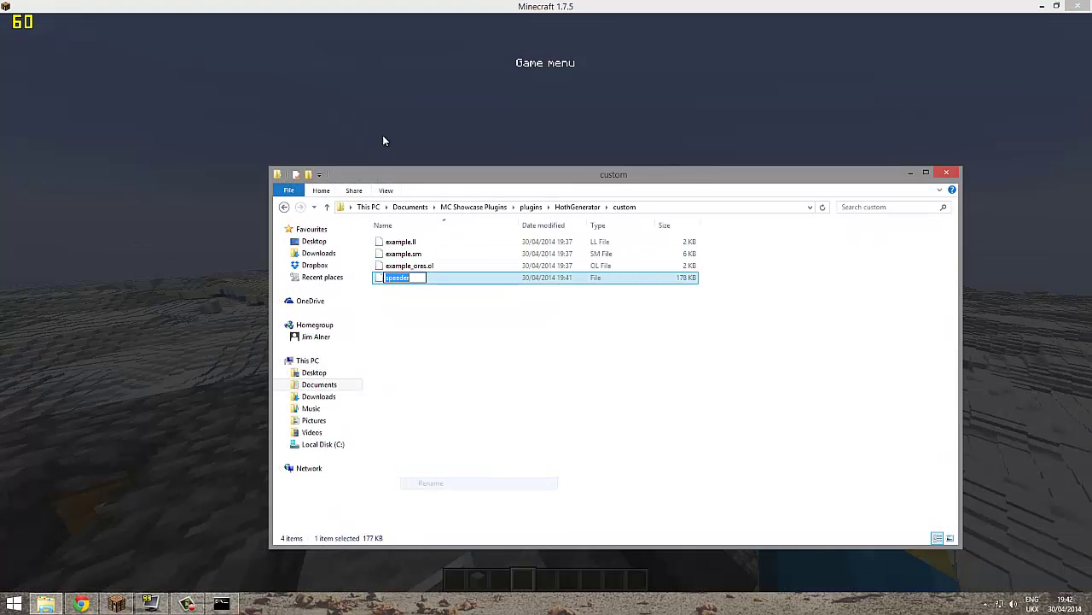
key("End")
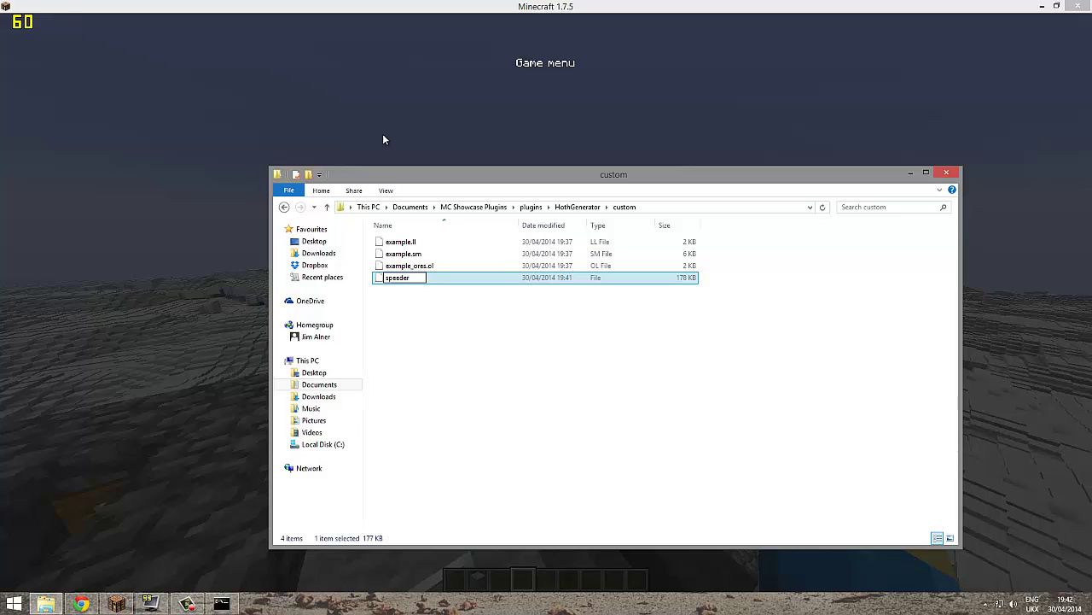
type(".sm")
key("Return")
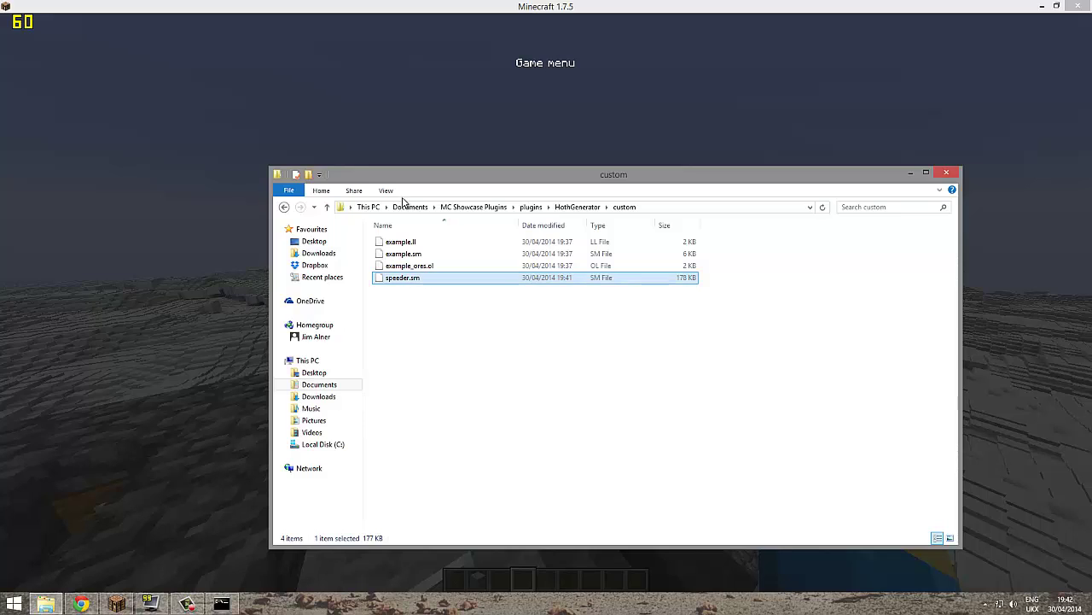
Open speeder.sm from the custom folder in Notepad++
left_click_drag(655, 330, 602, 228)
left_click(609, 348)
left_click(511, 282)
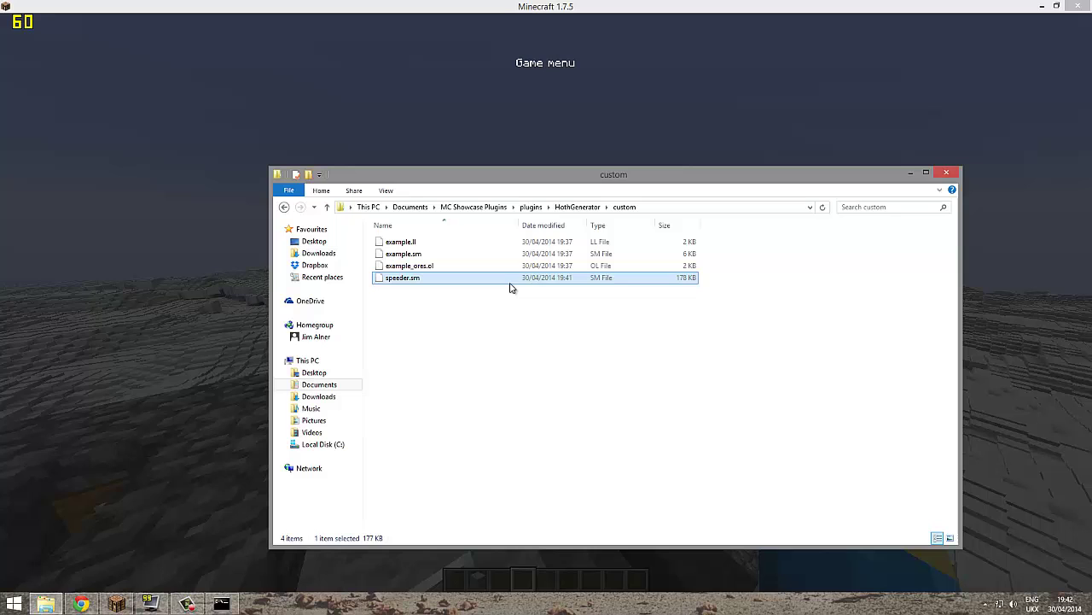
right_click(509, 287)
left_click(551, 298)
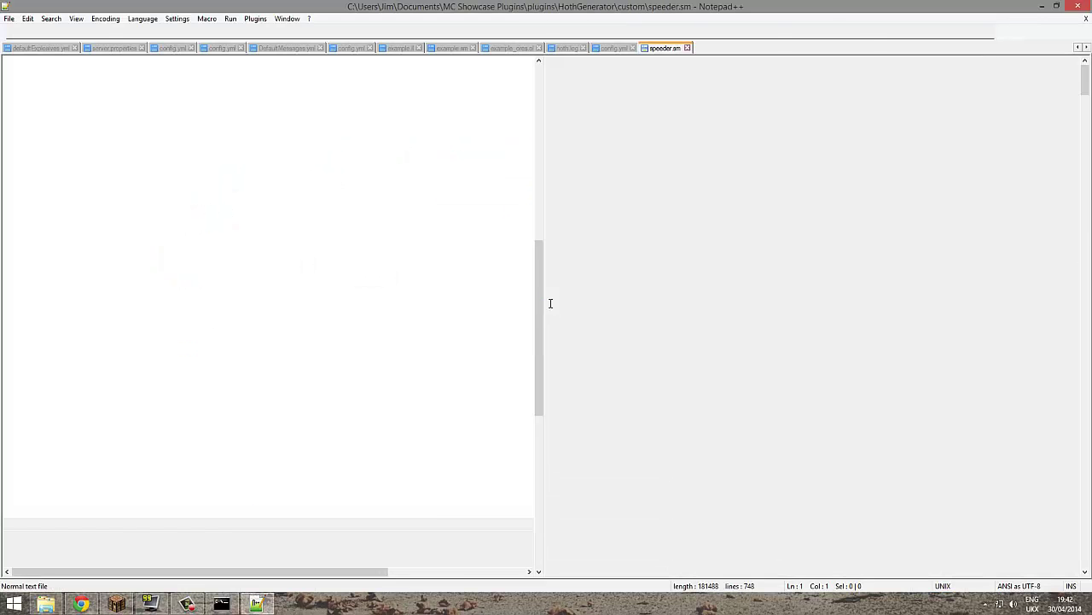
Look through the layer matrices of speeder.sm and the header fields at its start, including the [Edit] placeholders
scroll(517, 380, "down", 20)
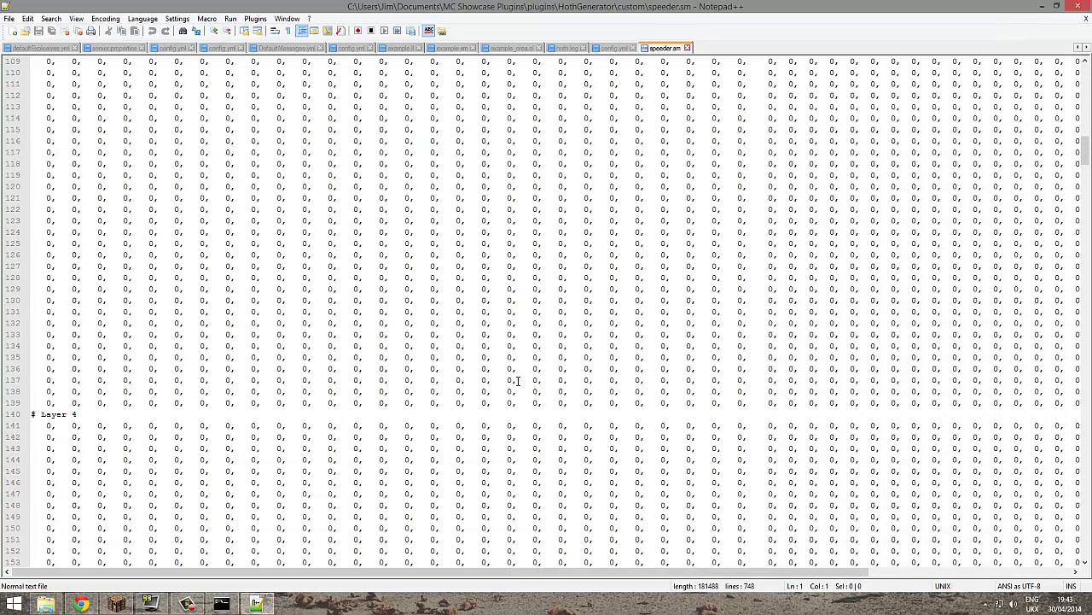
scroll(517, 380, "down", 20)
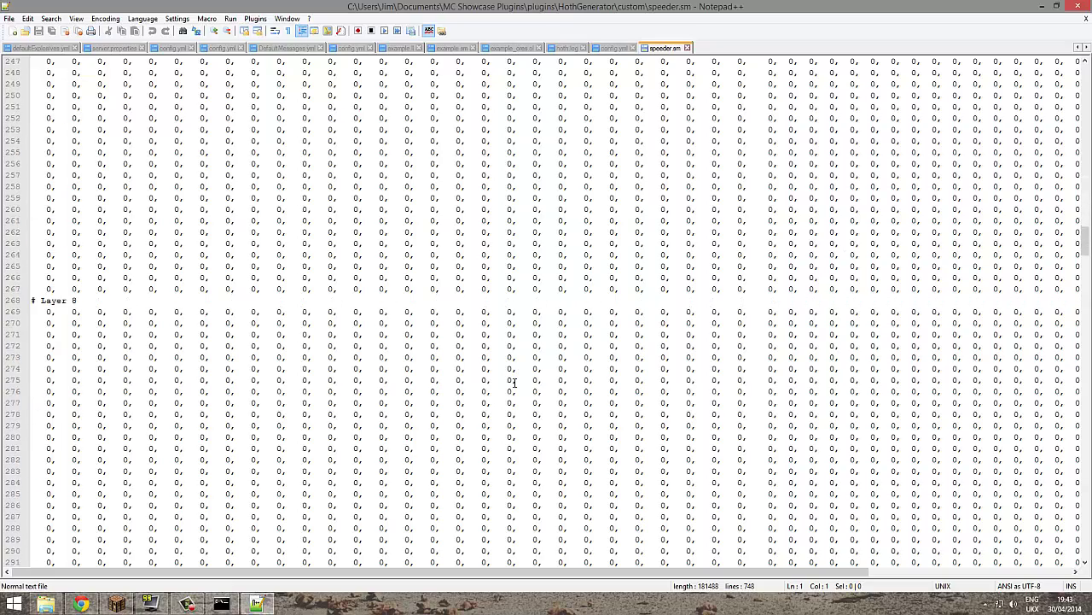
scroll(517, 380, "down", 20)
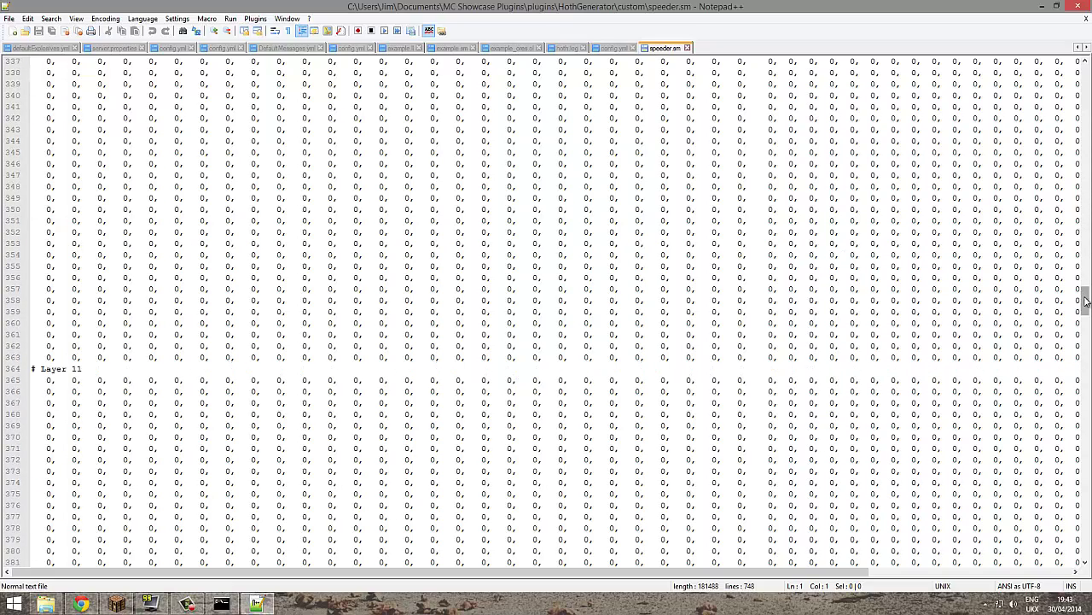
left_click_drag(1086, 299, 1086, 68)
left_click_drag(163, 177, 2, 62)
left_click(88, 109)
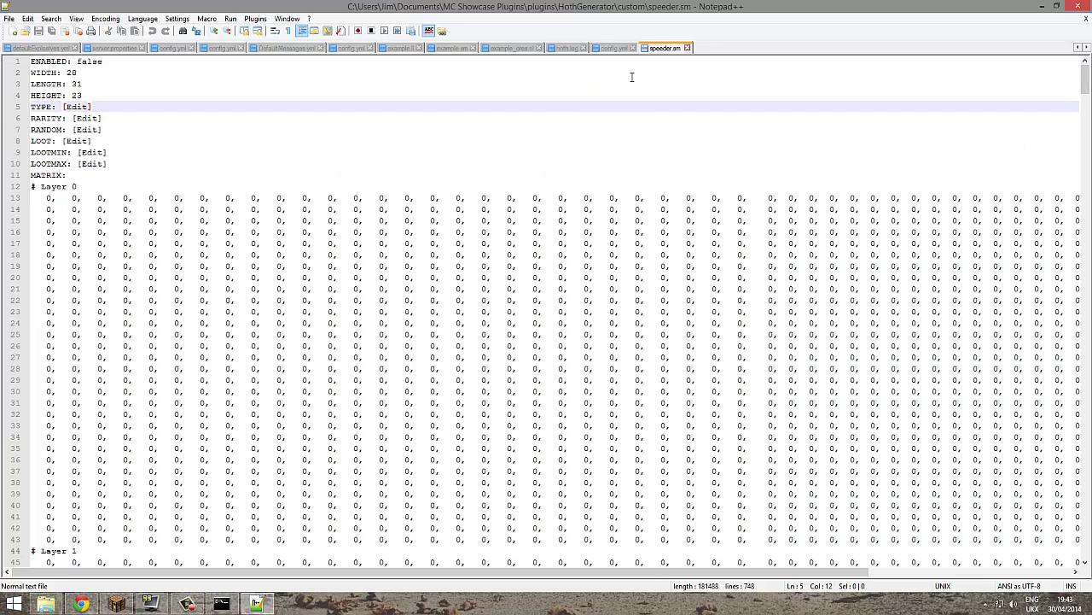
Compare the sample header values in example.sm, including TYPE, RARITY and the loot limits, with the placeholders in speeder.sm
left_click(453, 49)
scroll(158, 447, "down", 1)
left_click_drag(109, 464, 28, 369)
left_click(52, 414)
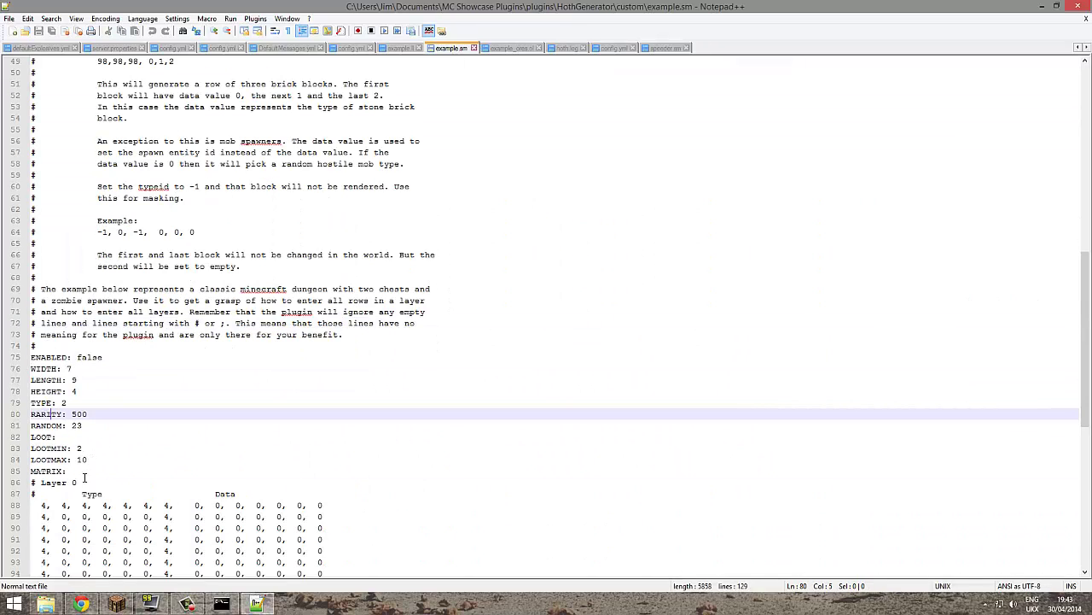
left_click(665, 48)
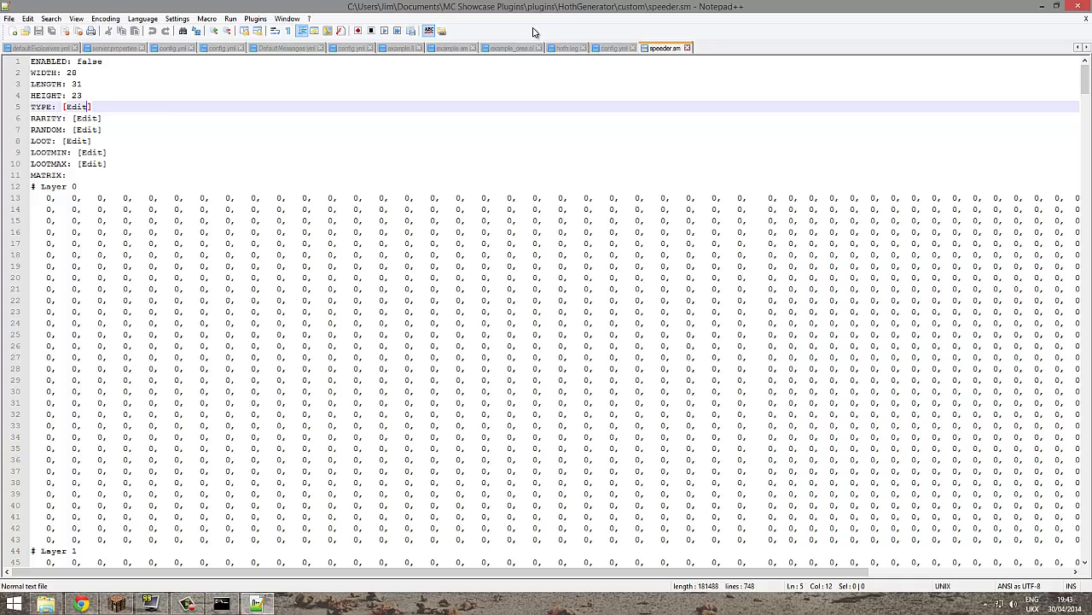
left_click(453, 48)
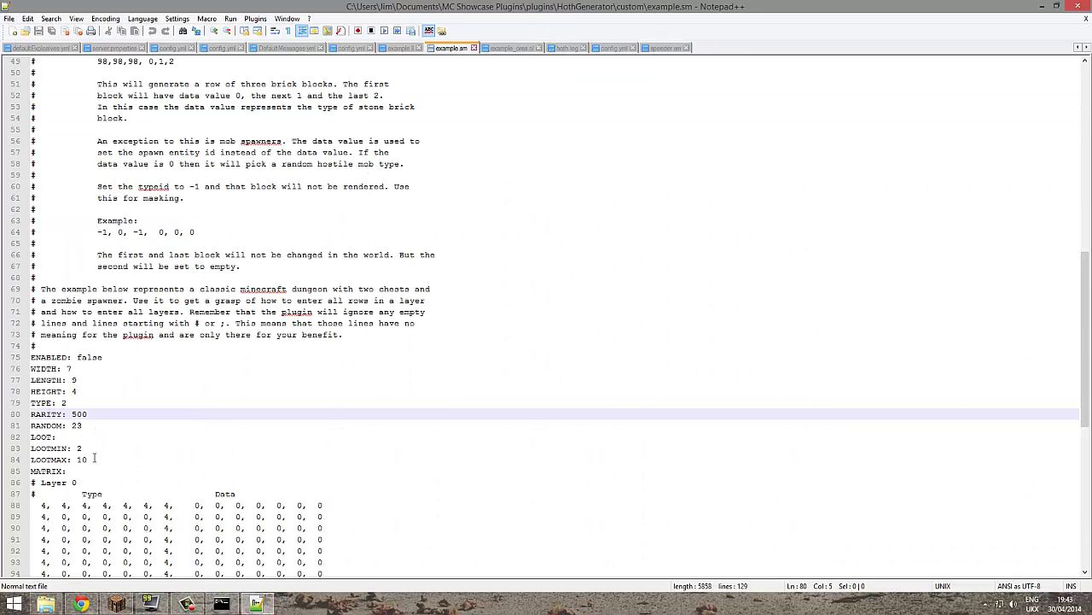
left_click_drag(88, 414, 72, 415)
Set LOOTMIN to 2 and LOOTMAX to 5 in speeder.sm and save the file
left_click(664, 50)
left_click_drag(108, 152, 81, 165)
type("2")
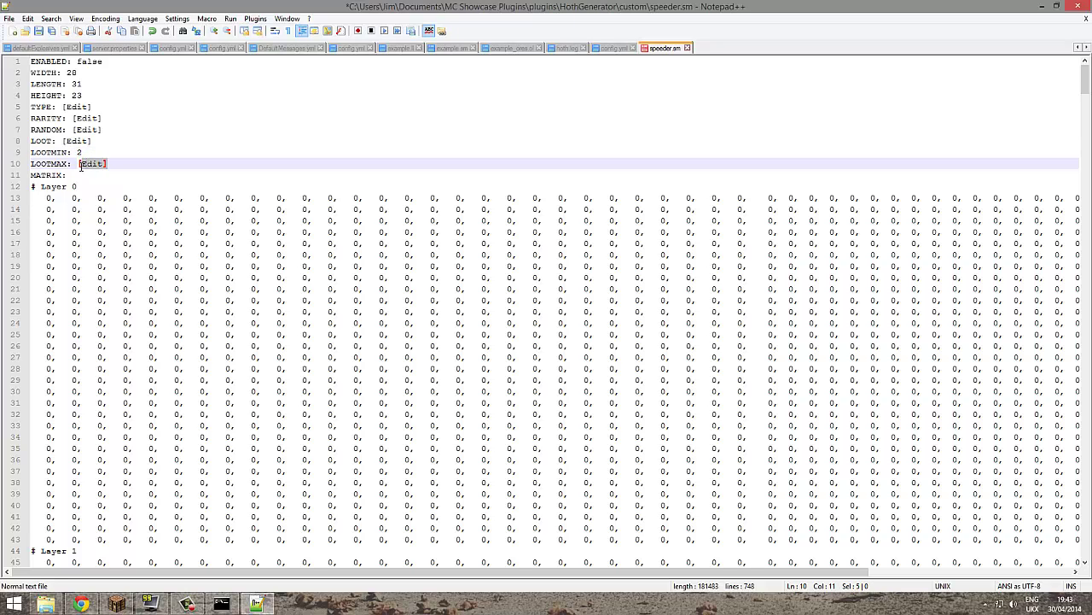
type("25")
key("ctrl+s")
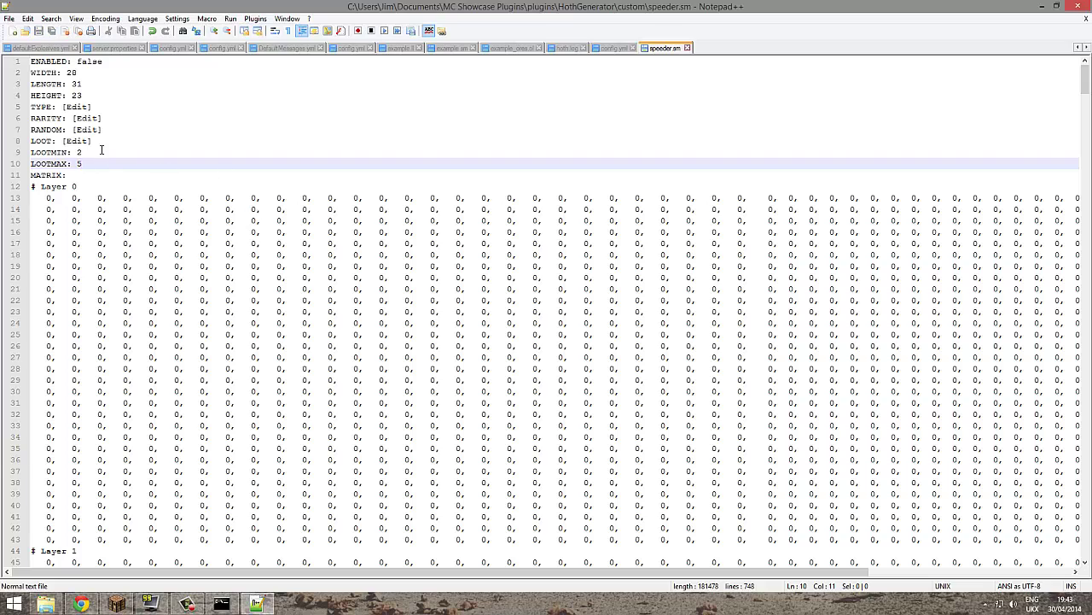
Check how the LOOT field is filled in example.sm and clear the LOOT placeholder in speeder.sm
left_click_drag(92, 141, 61, 141)
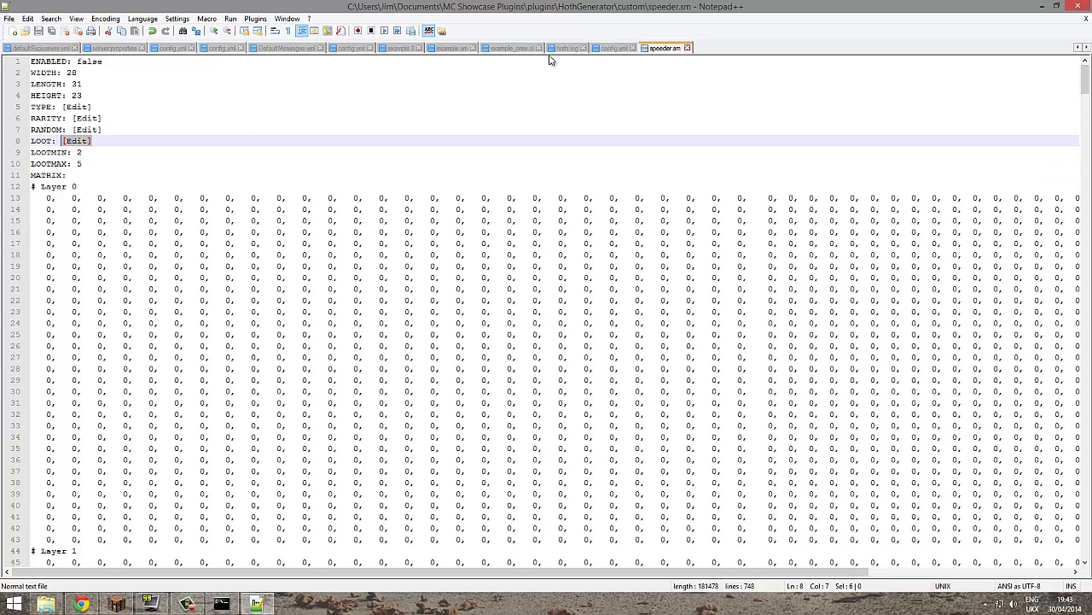
left_click(509, 48)
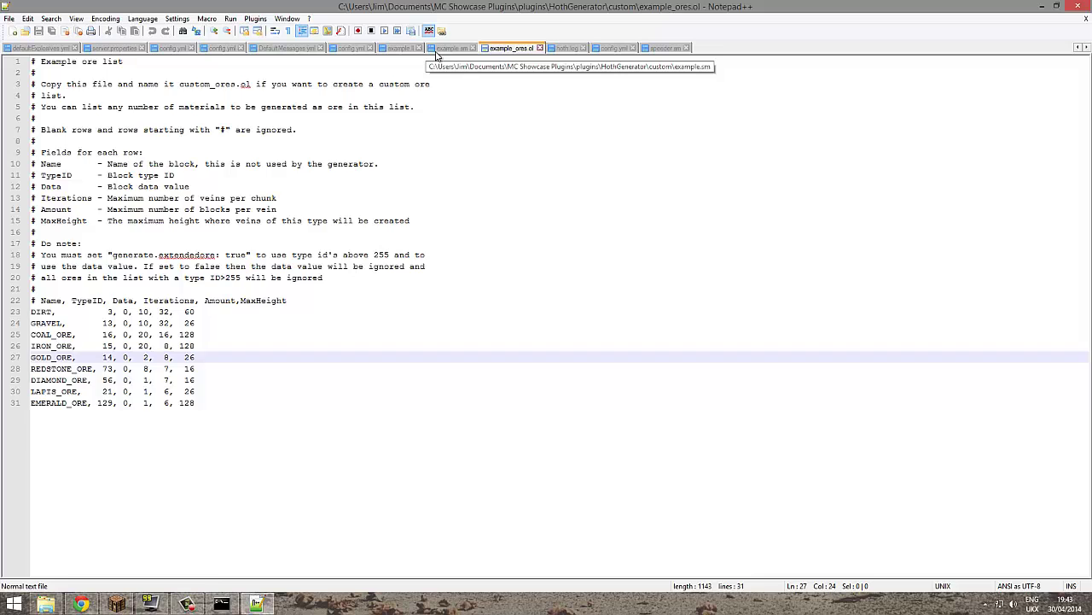
left_click(436, 50)
key("Down")
key("Down")
key("Down")
key("Up")
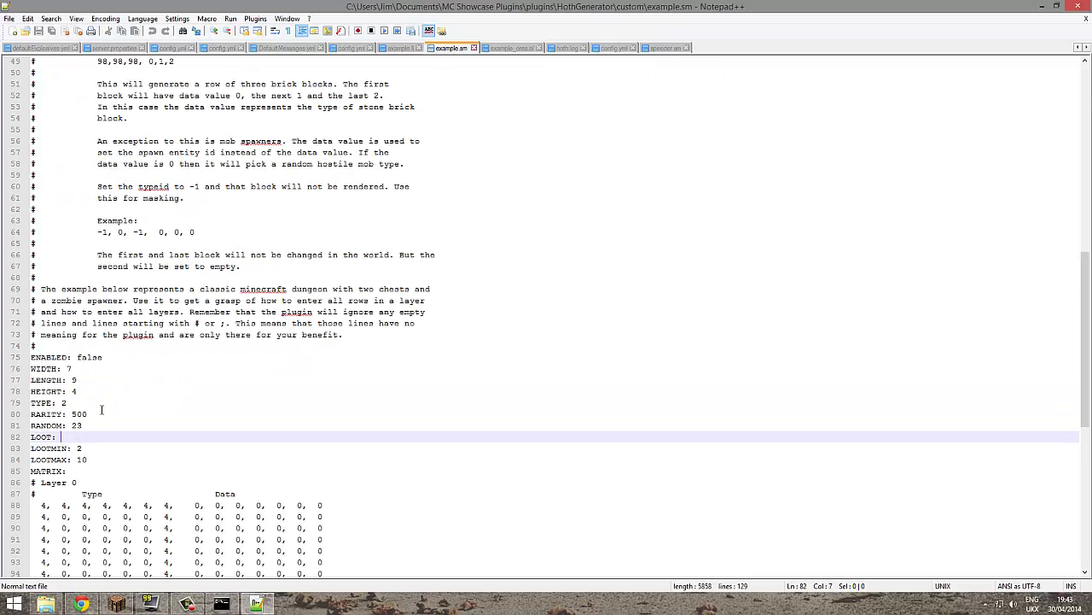
left_click(663, 49)
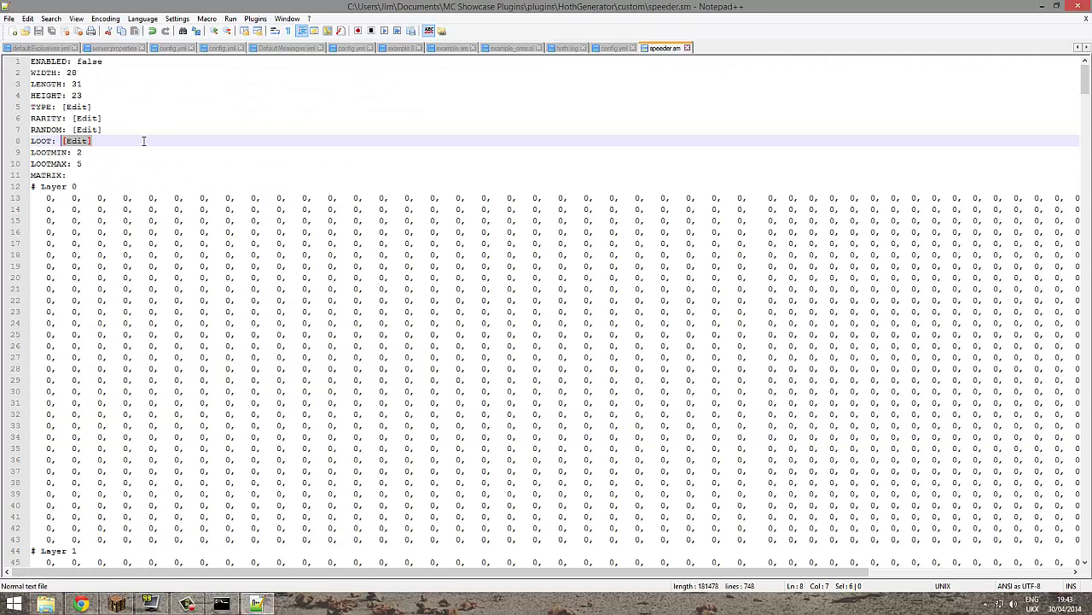
key("Delete")
Set RANDOM to 24 in speeder.sm
left_click_drag(128, 128, 75, 119)
type("24")
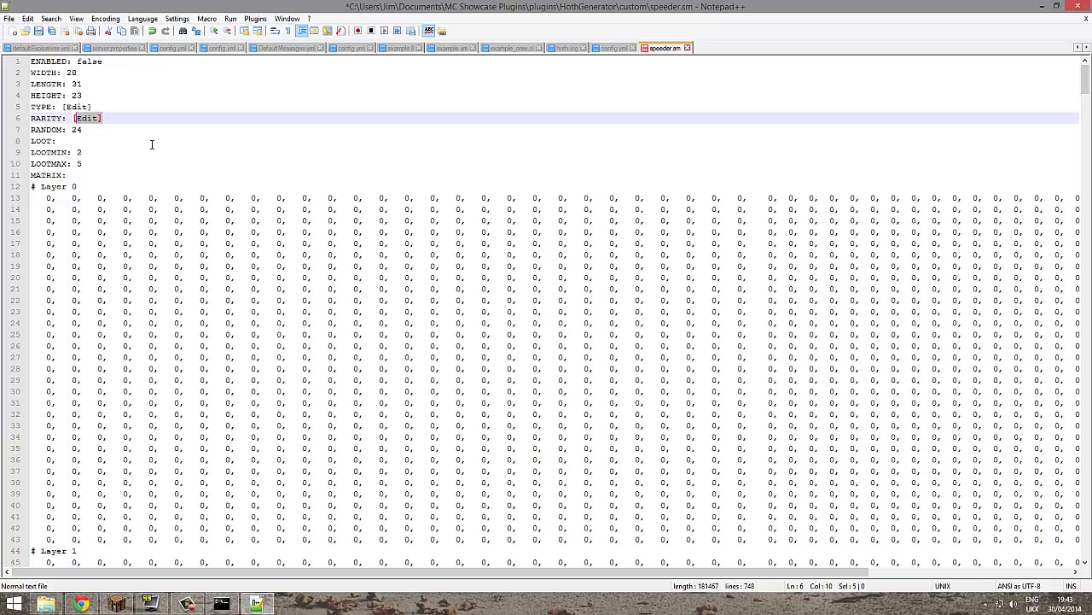
type("2")
Check the RARITY and RANDOM descriptions in example.sm, set RARITY to 50 in speeder.sm and save the file
left_click(451, 47)
scroll(295, 292, "up", 7)
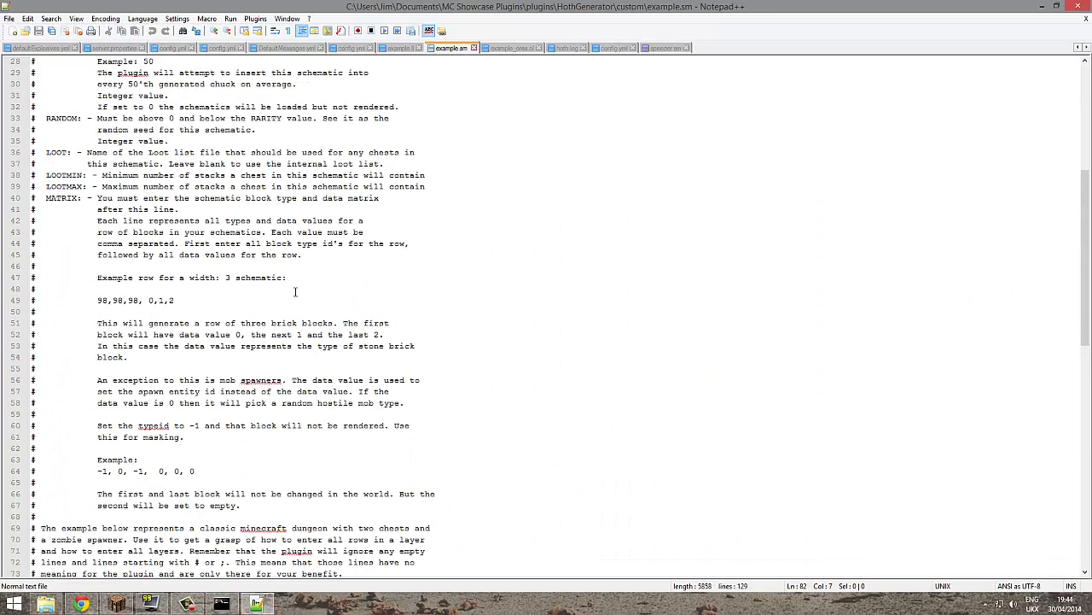
scroll(295, 292, "up", 5)
left_click_drag(427, 346, 123, 163)
left_click(327, 313)
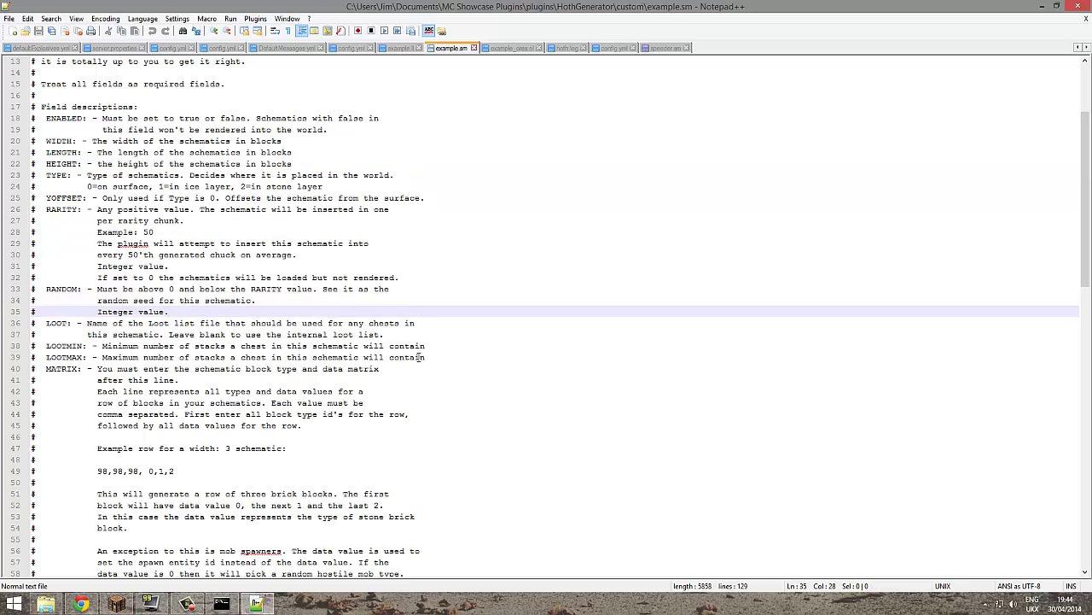
scroll(306, 290, "up", 3)
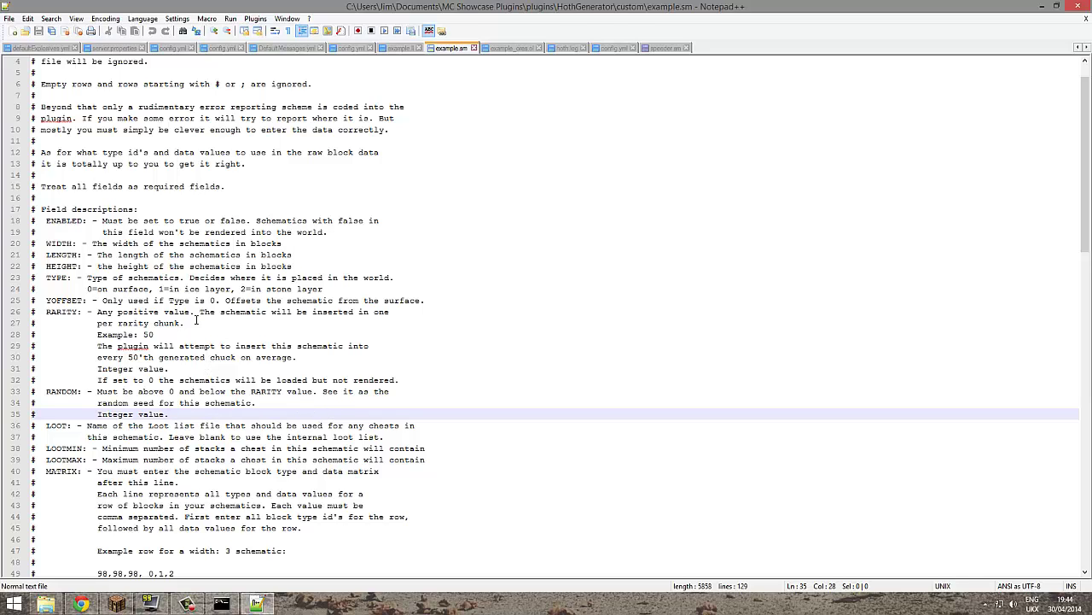
left_click(668, 49)
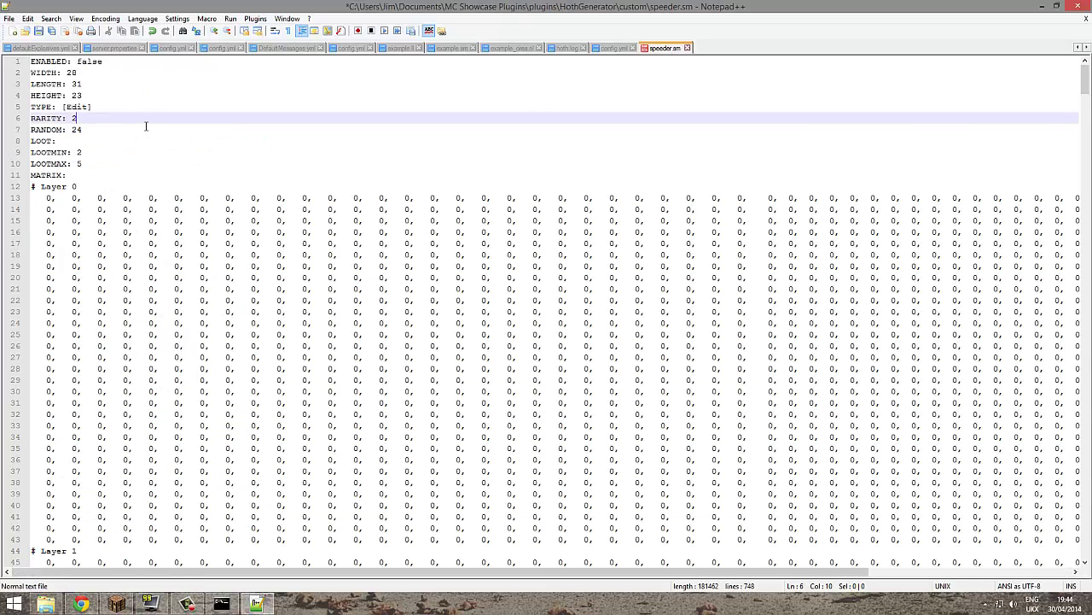
type("00")
key("ctrl+s")
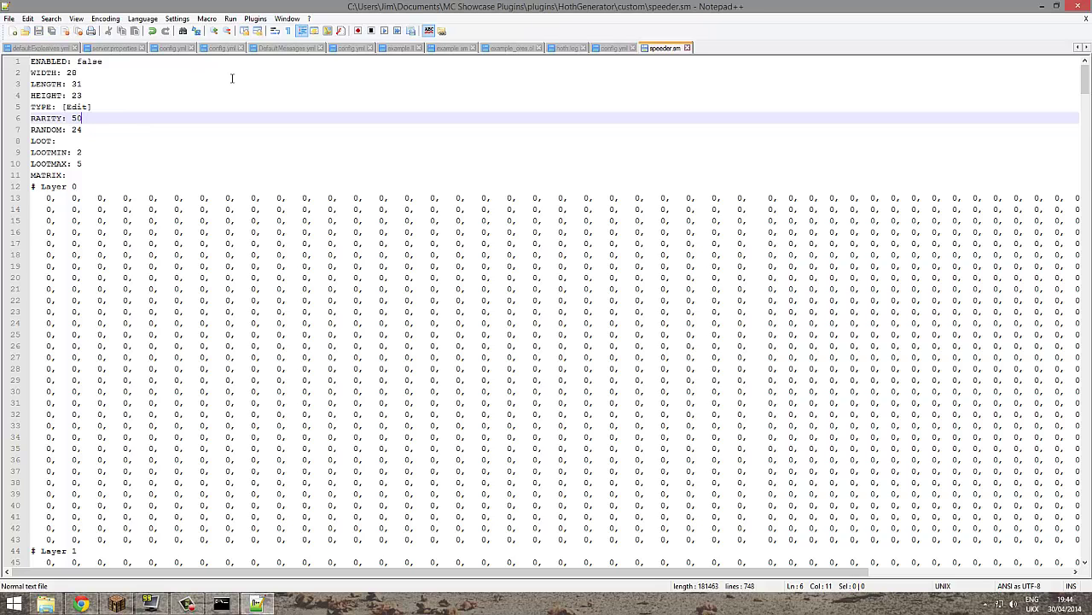
Read the TYPE placement options and the remaining field descriptions in example.sm
left_click(452, 48)
scroll(258, 284, "up", 1)
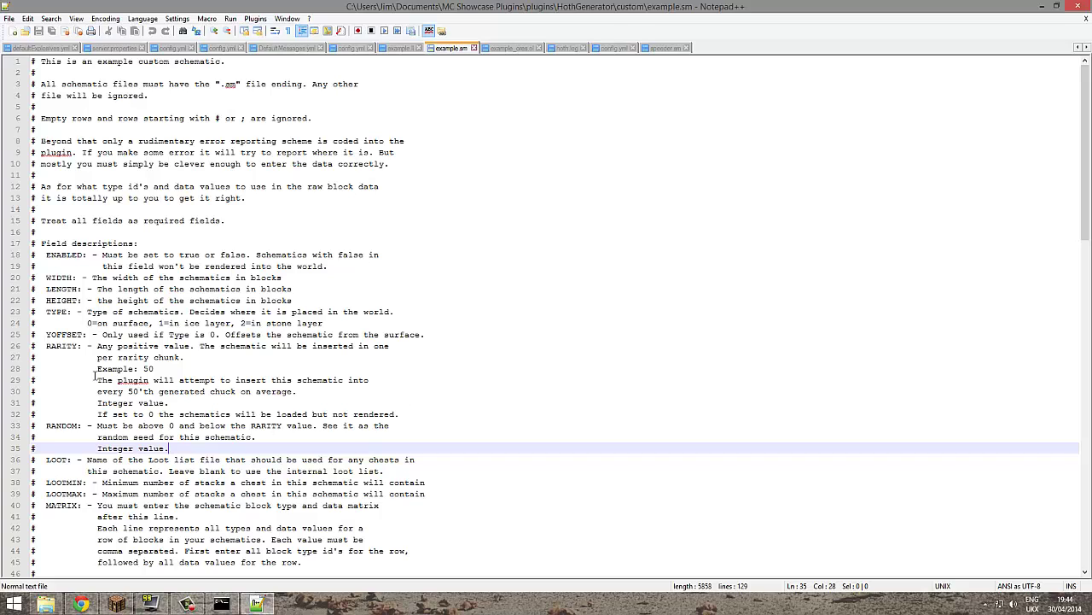
left_click_drag(79, 323, 324, 324)
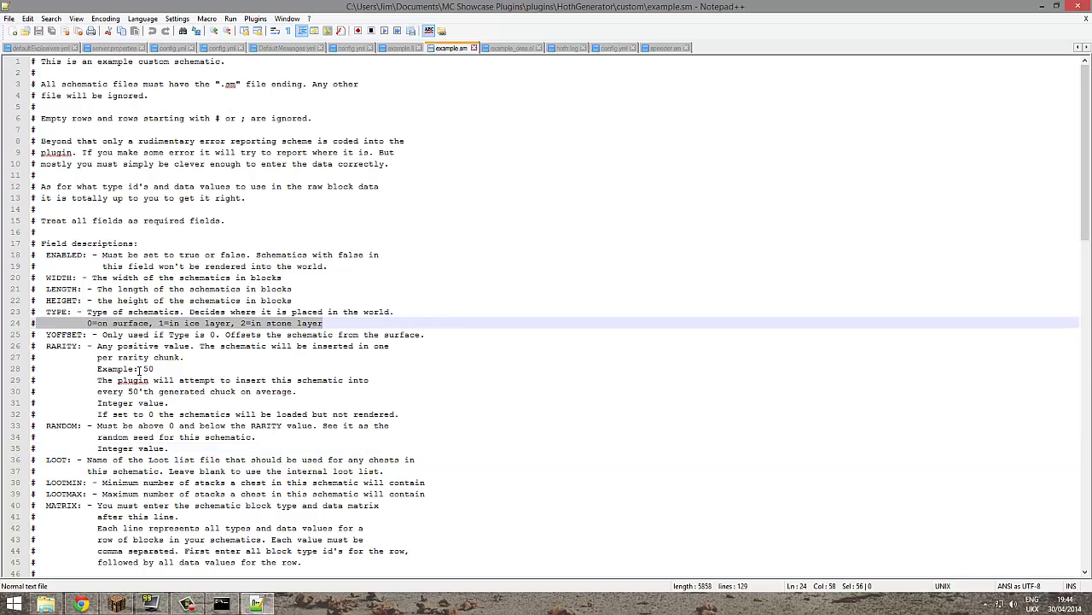
left_click(138, 369)
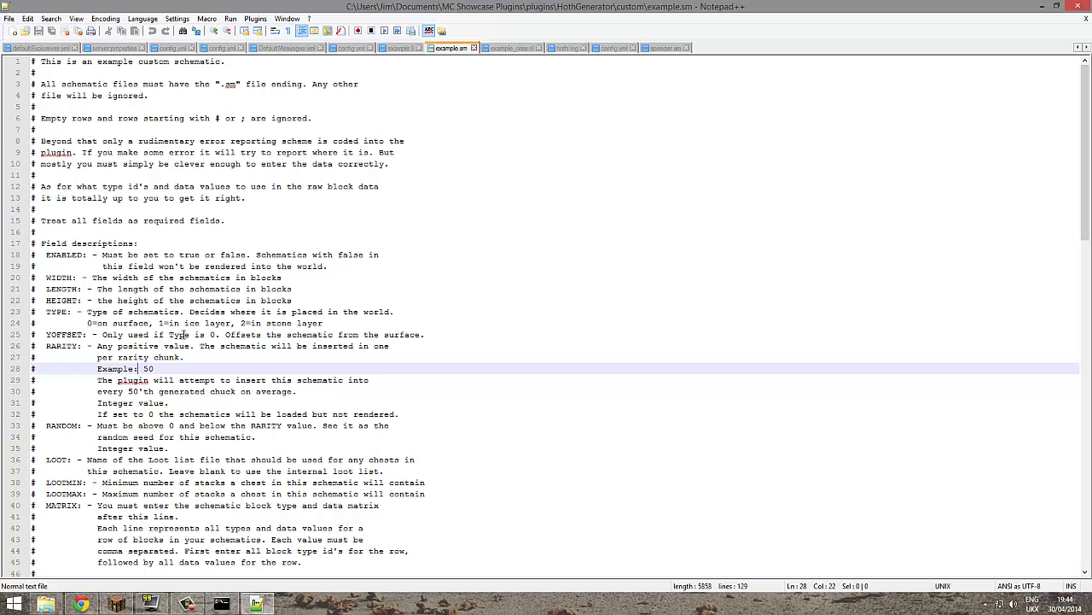
scroll(226, 425, "down", 1)
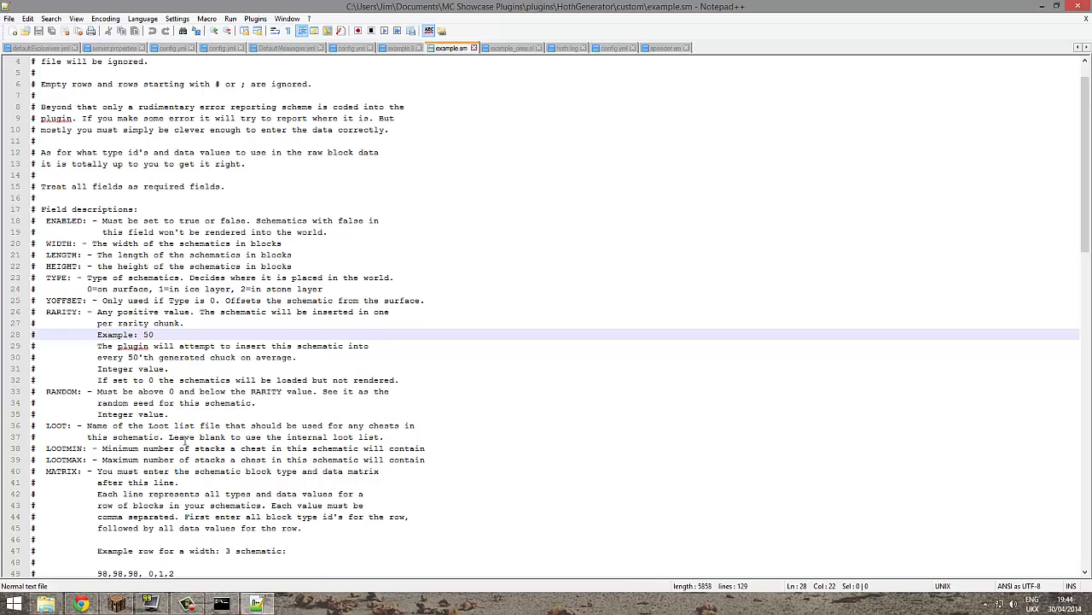
scroll(184, 439, "down", 1)
scroll(188, 498, "down", 6)
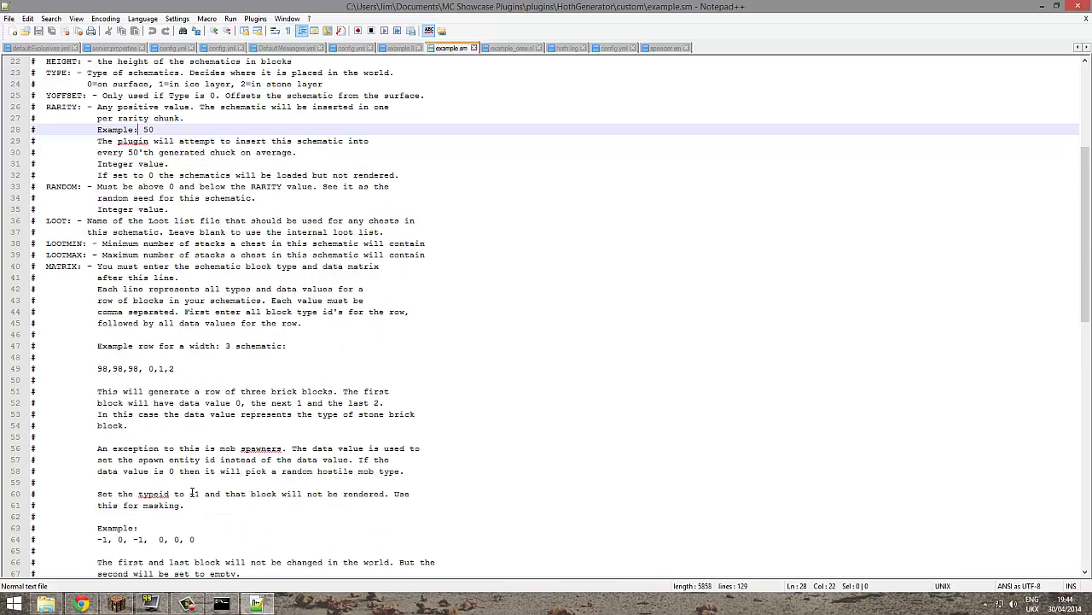
scroll(192, 484, "down", 2)
scroll(190, 483, "up", 8)
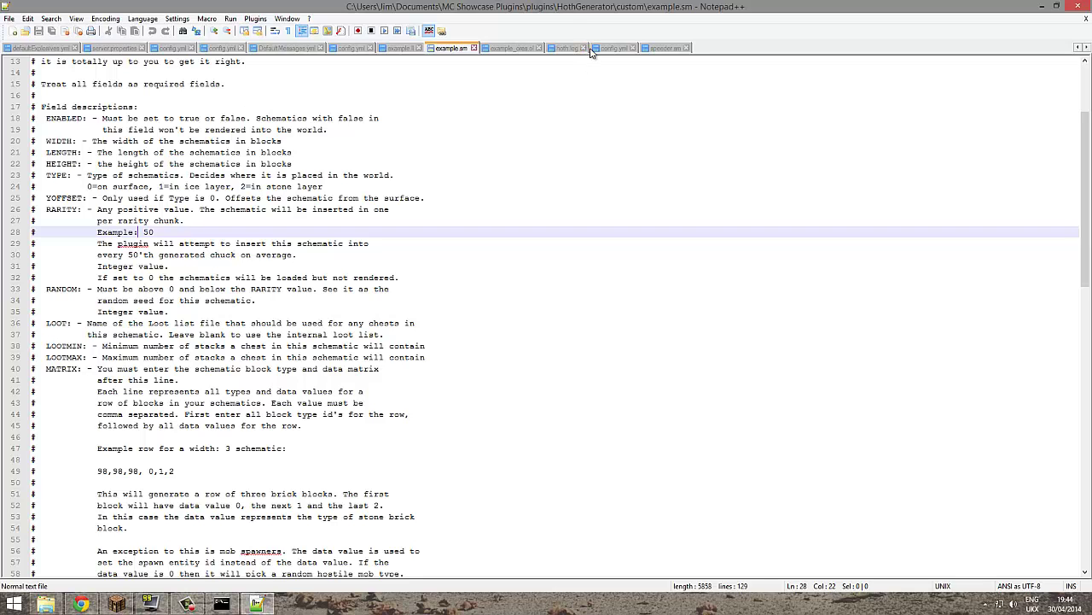
Set TYPE to 0 in speeder.sm to place the schematic on the surface
left_click(655, 48)
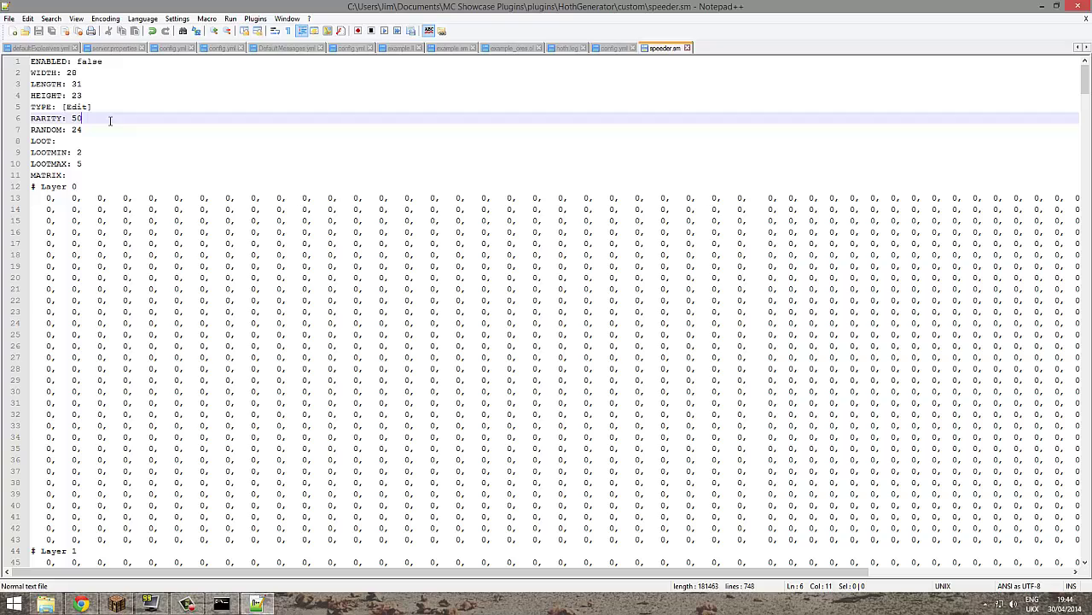
left_click_drag(100, 108, 62, 106)
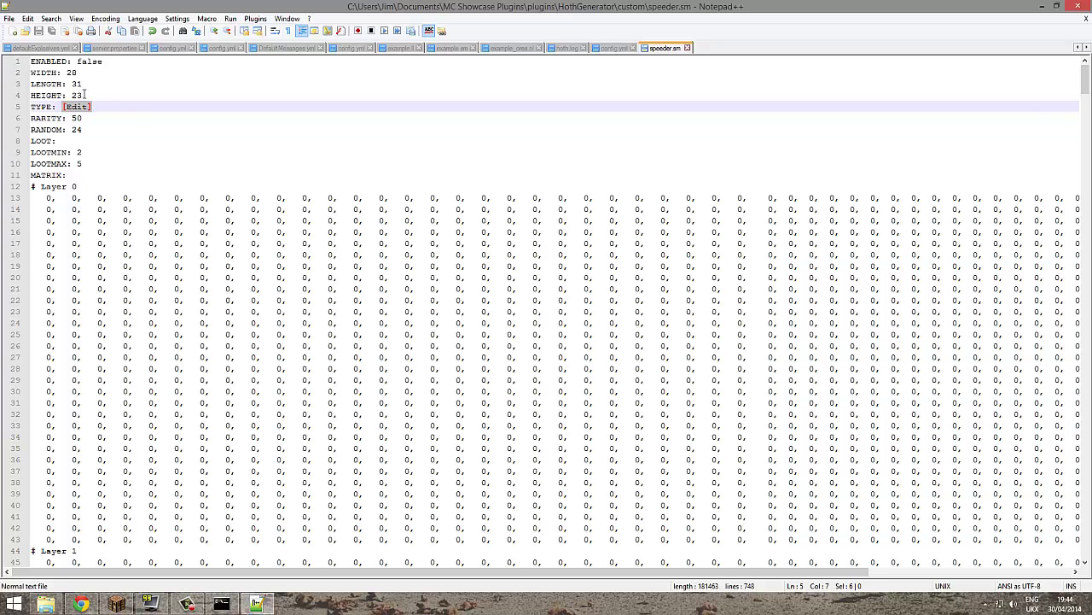
type("0")
key("ctrl+n")
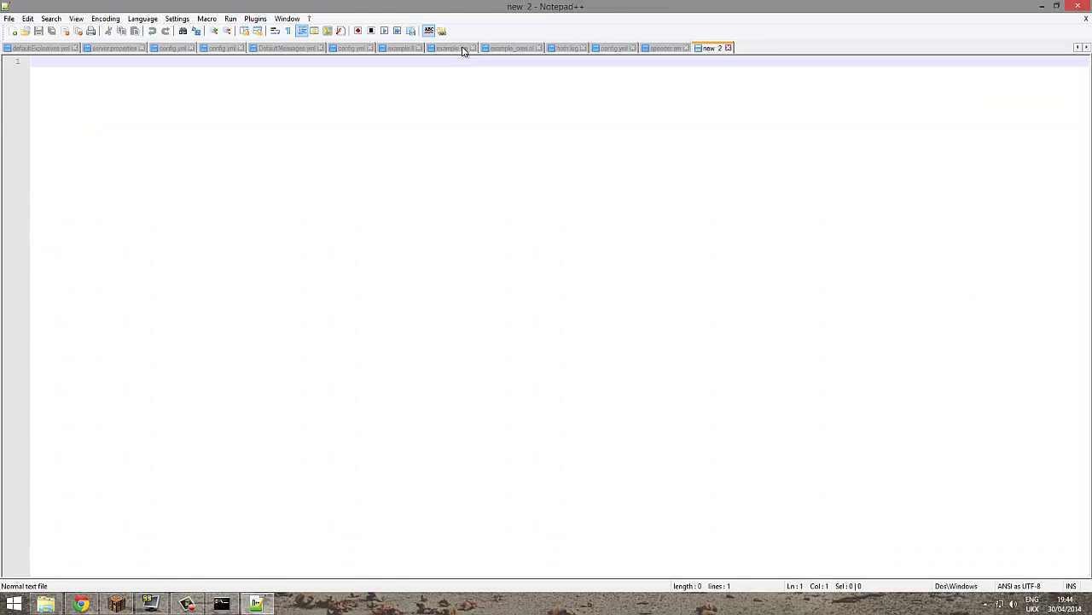
Close the blank new document and review the matrix instructions and dungeon layer data in example.sm
left_click(464, 48)
left_click(729, 48)
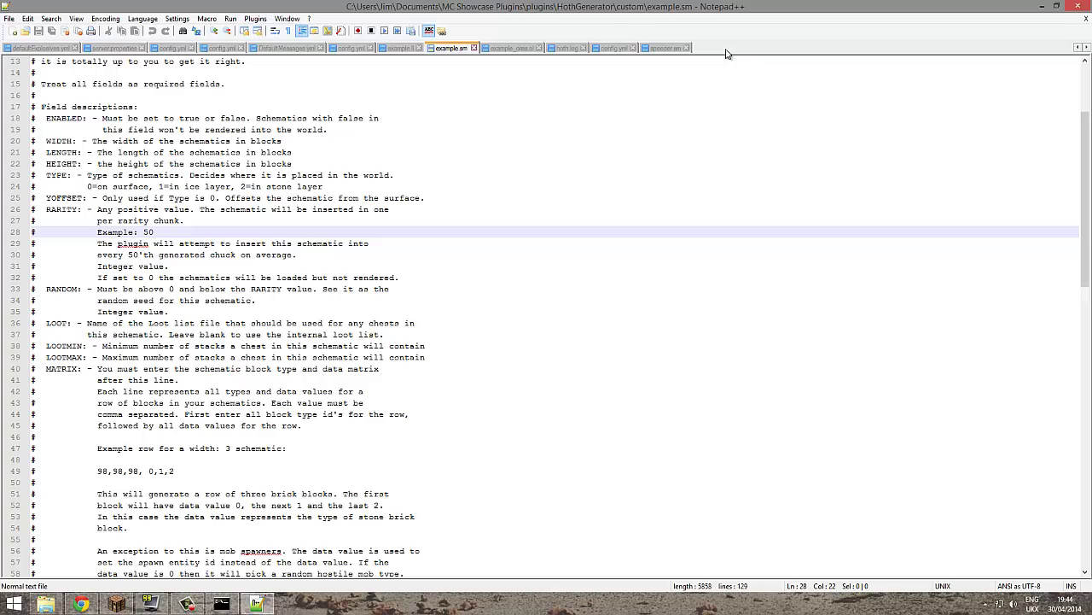
scroll(135, 395, "down", 2)
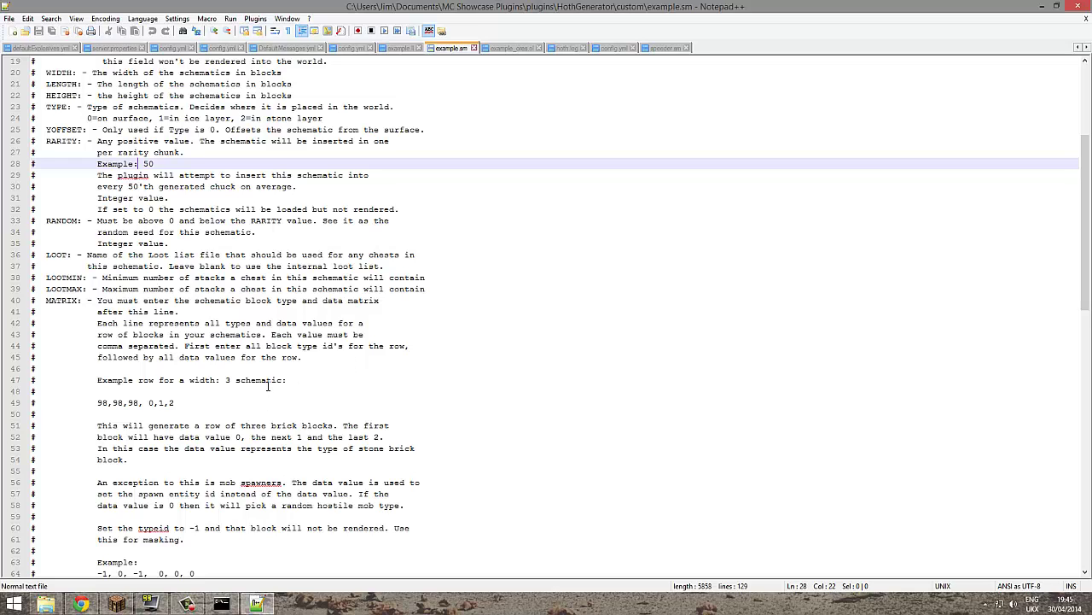
scroll(268, 384, "down", 3)
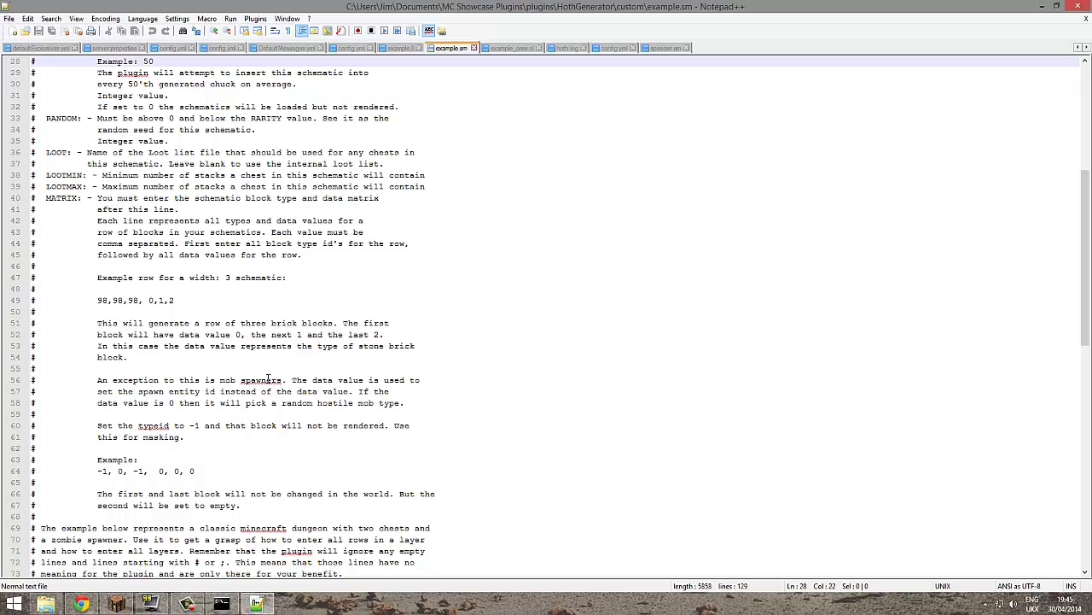
scroll(268, 378, "down", 1)
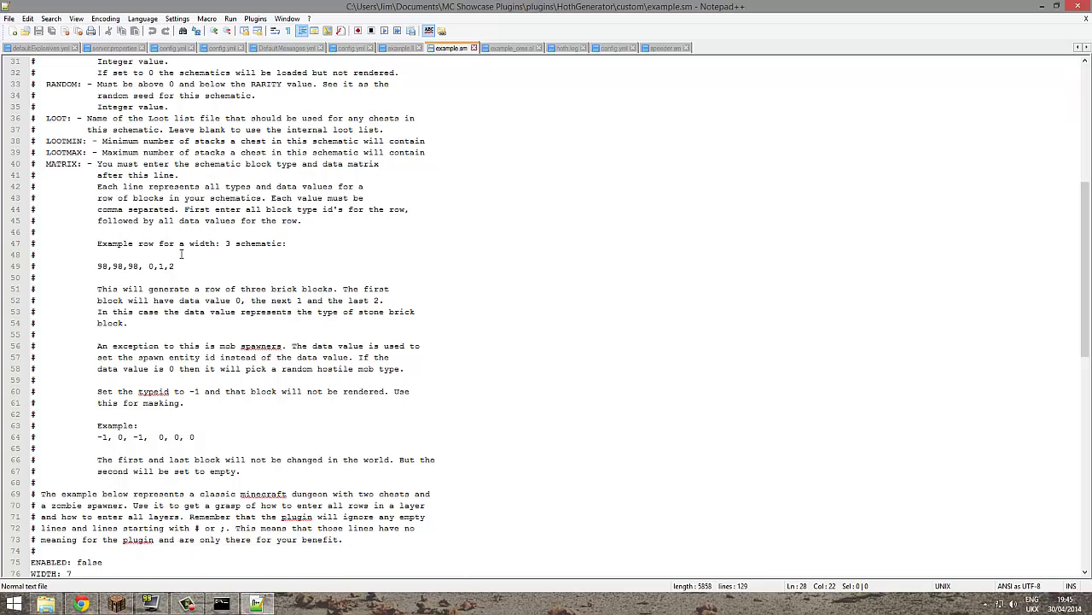
scroll(181, 265, "down", 14)
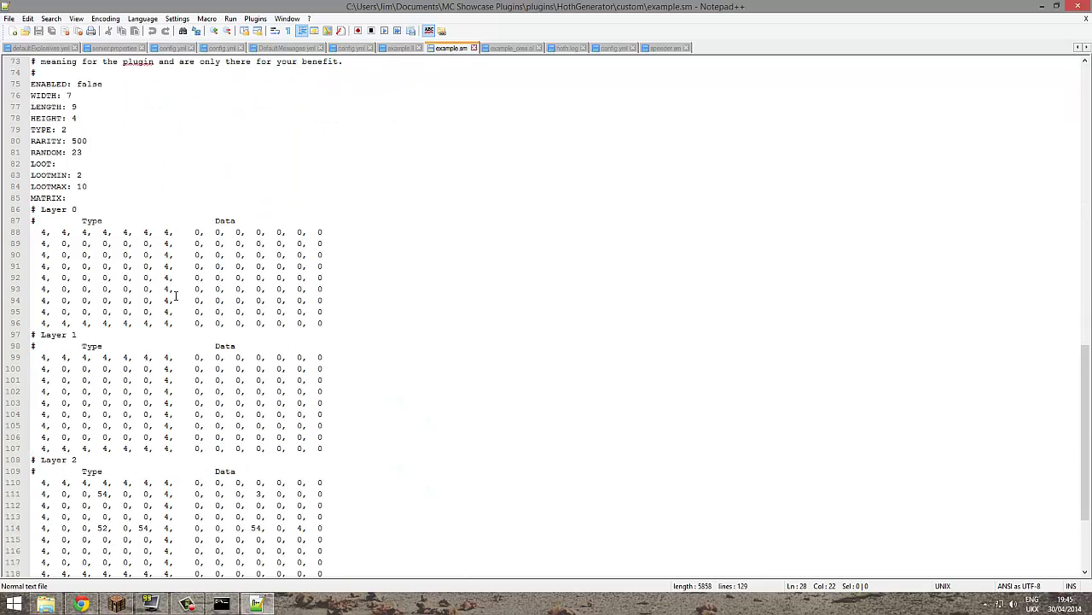
Review the header settings and first matrix layer in speeder.sm and close the text editor
left_click(94, 202)
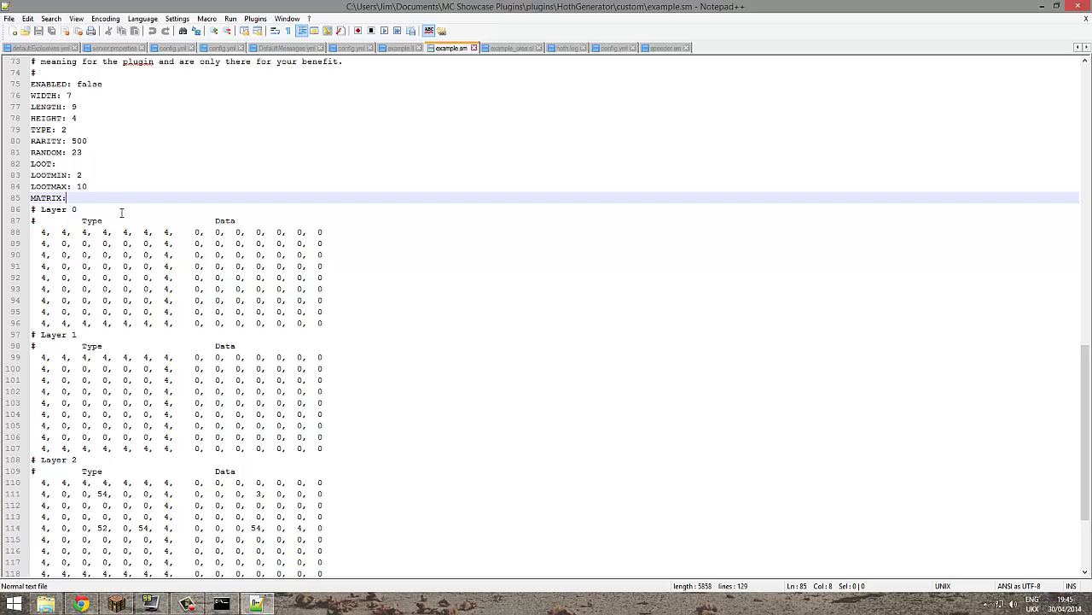
left_click(674, 49)
left_click(522, 247)
key("alt+F4")
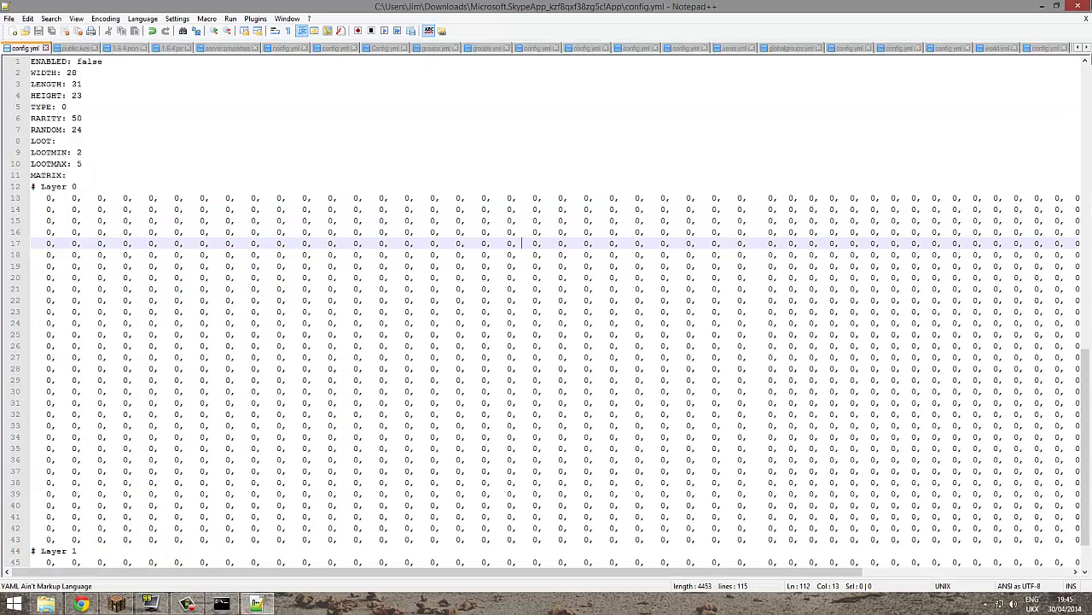
Go up to the HothGenerator folder, open config.yml in Notepad++, skim its structure and rules settings and close it
left_click(513, 302)
key("BackSpace")
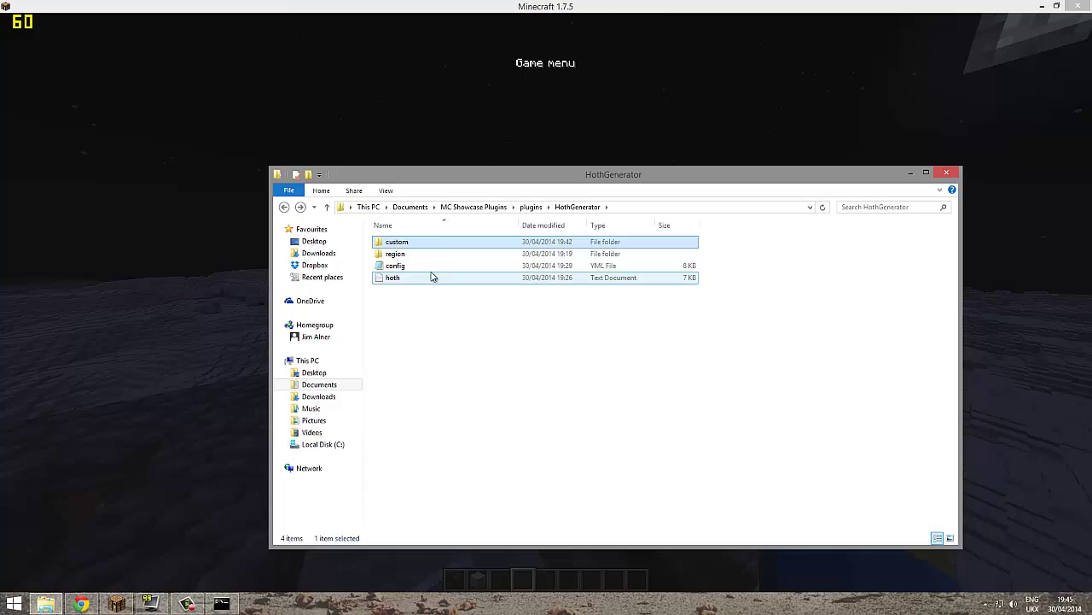
left_click(444, 267)
right_click(444, 267)
left_click(482, 294)
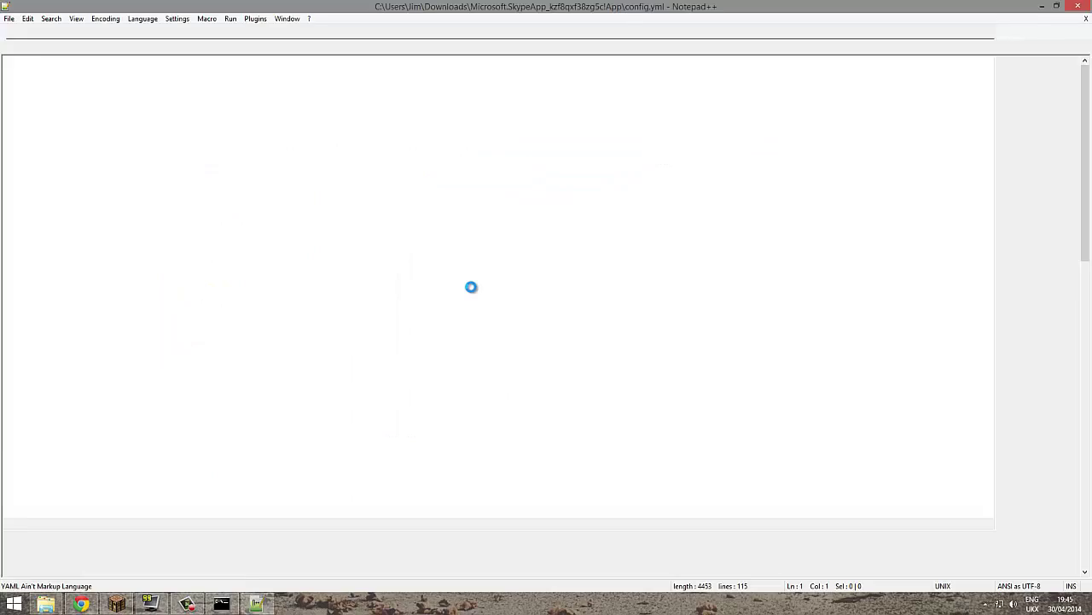
scroll(461, 275, "down", 20)
scroll(462, 275, "down", 20)
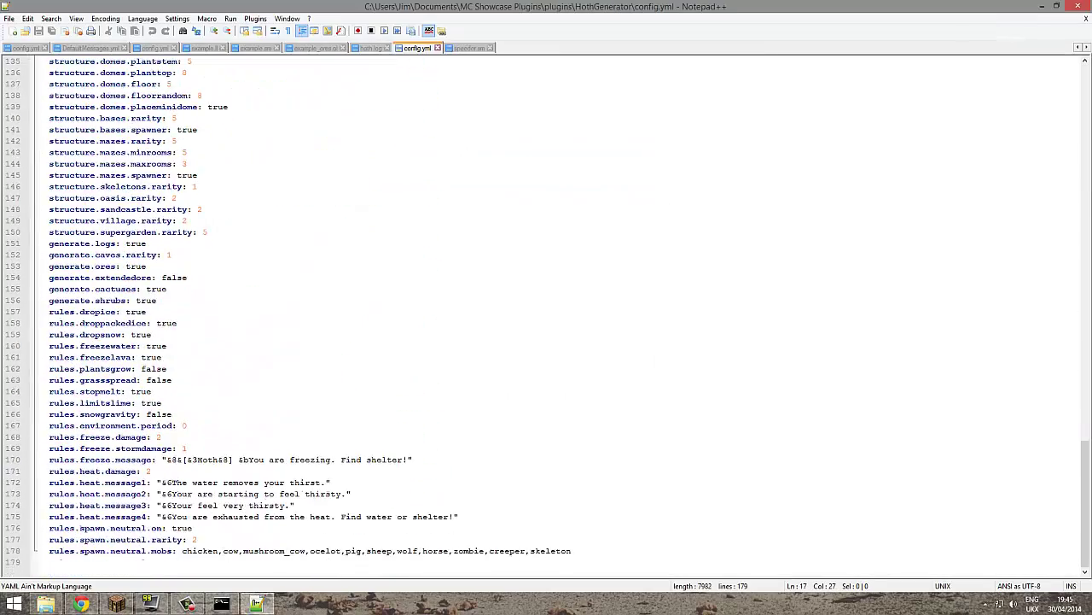
key("alt+F4")
Check the contents of the HothGenerator plugin's region folder and its custom folder
left_click(532, 257)
double_click(533, 254)
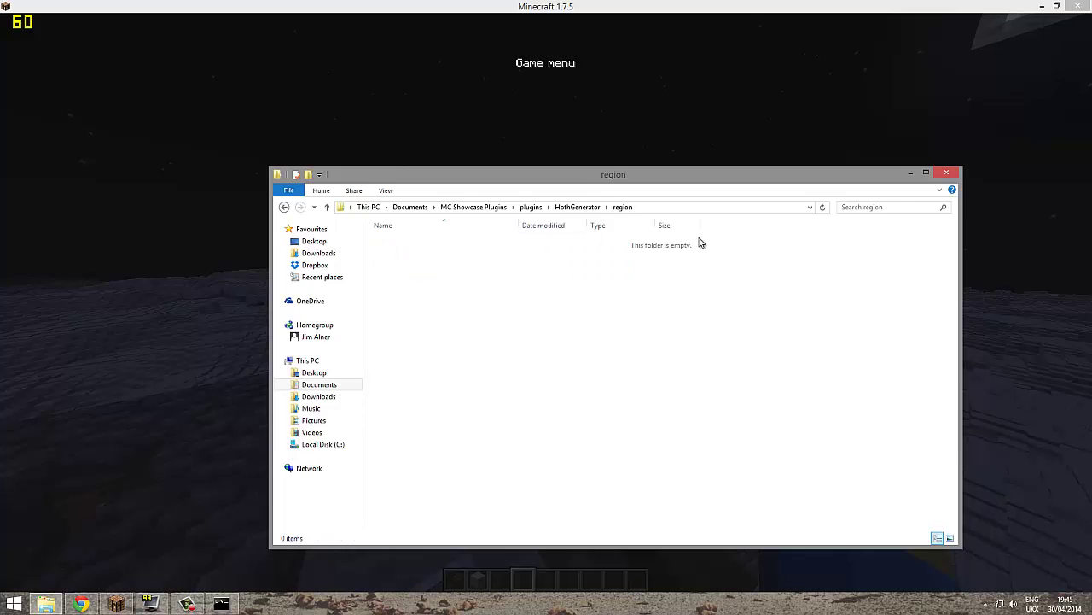
key("BackSpace")
double_click(495, 242)
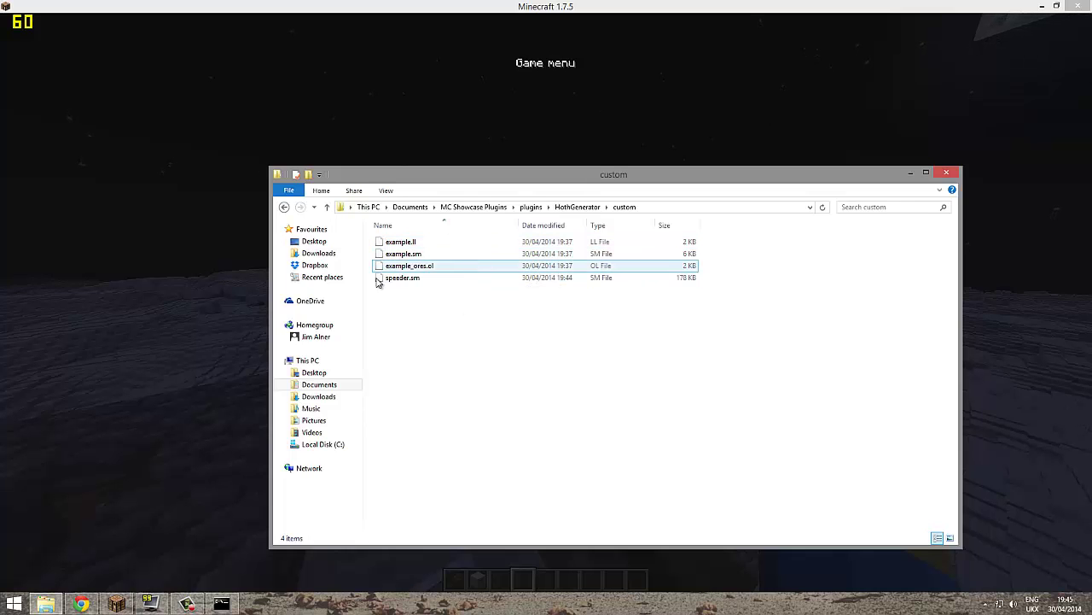
Switch to Minecraft, resume the game and view the snowy landscape with the interface temporarily hidden
left_click(2, 306)
key("Escape")
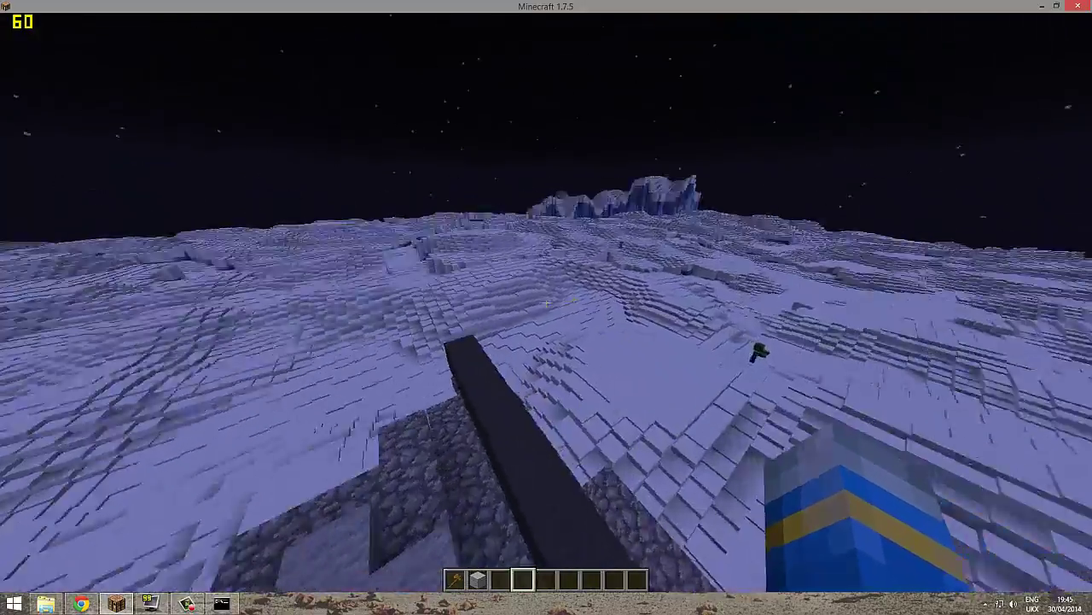
key("F1")
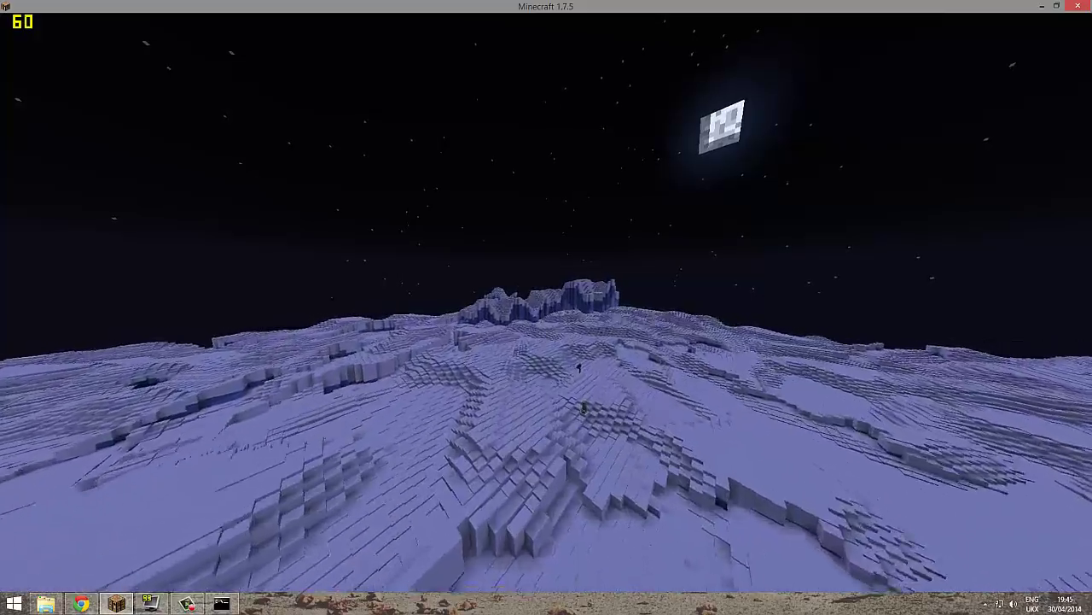
key("F1")
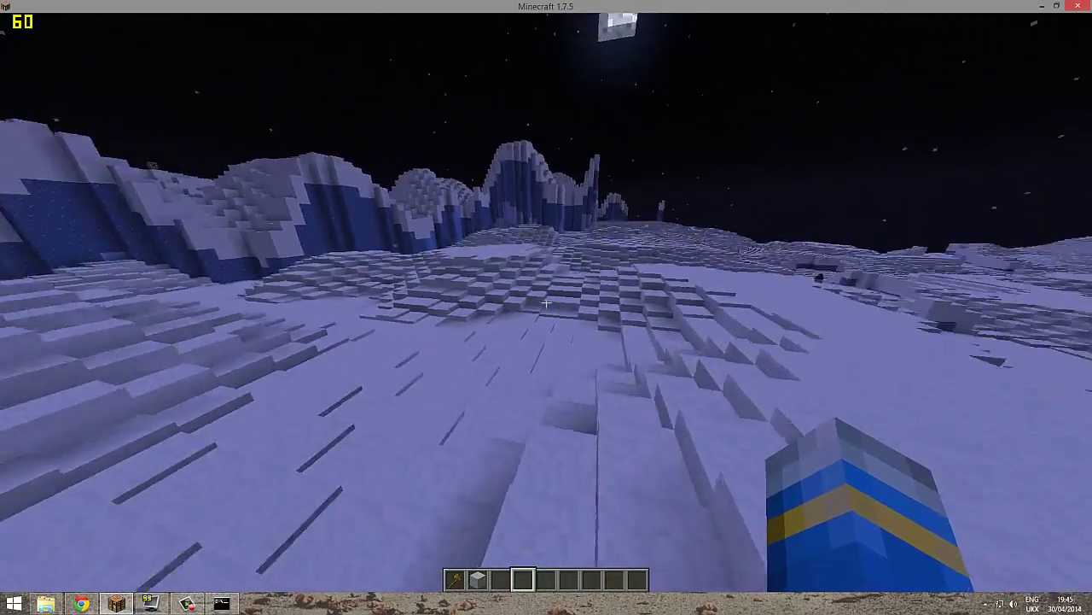
Move across the snow towards the ice mountains and inspect the generated terrain between them
key("w")
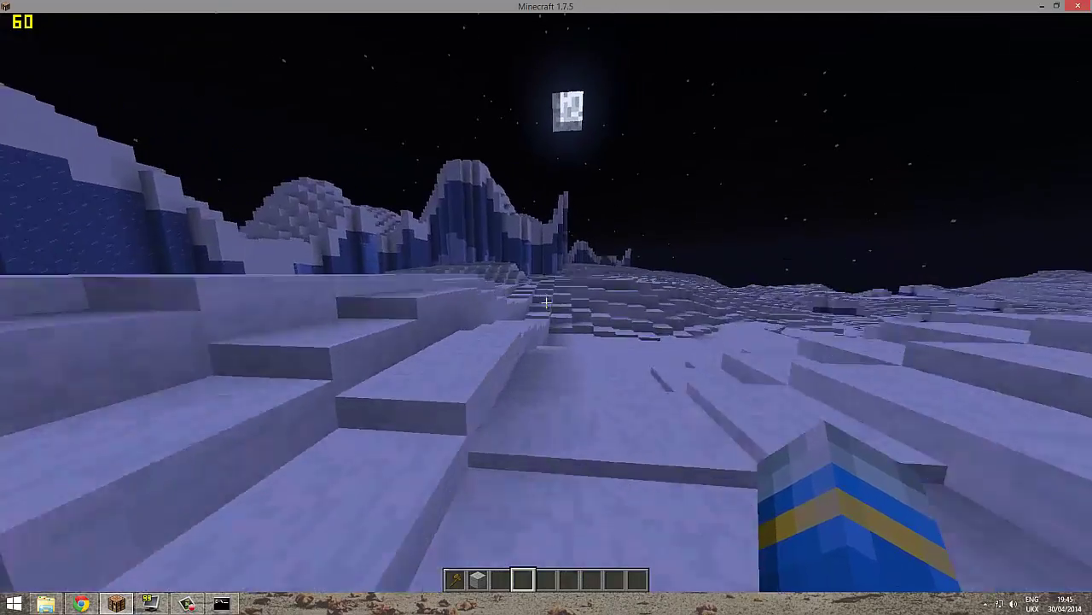
key("w")
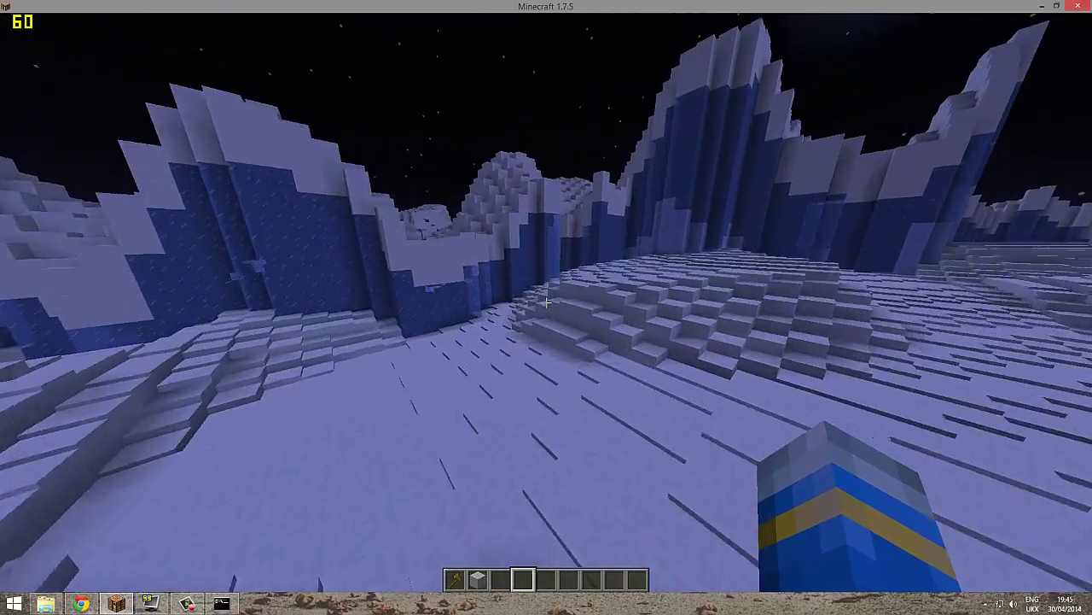
key("w")
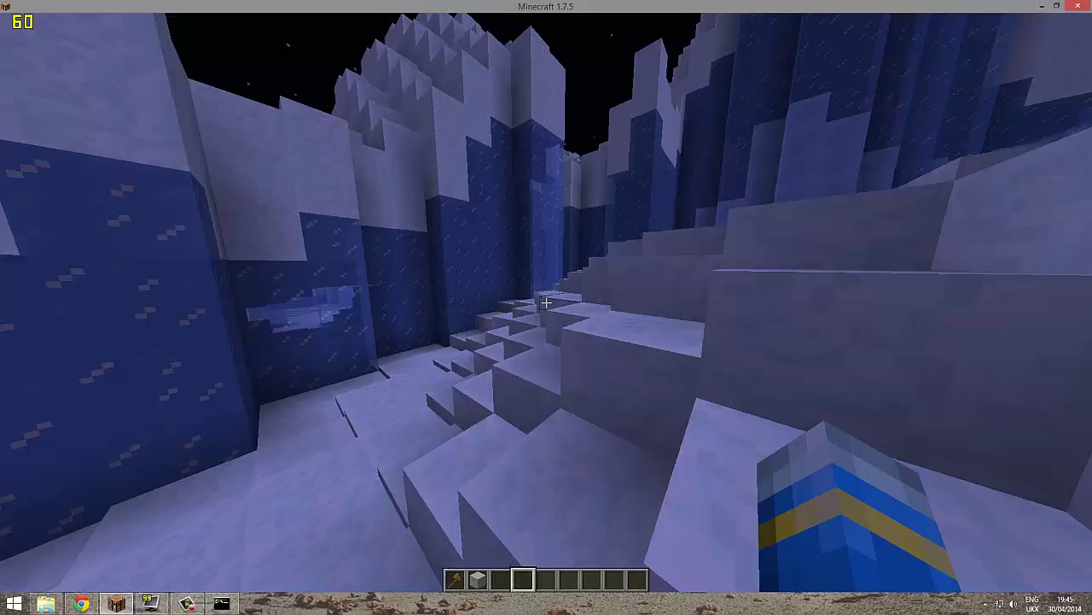